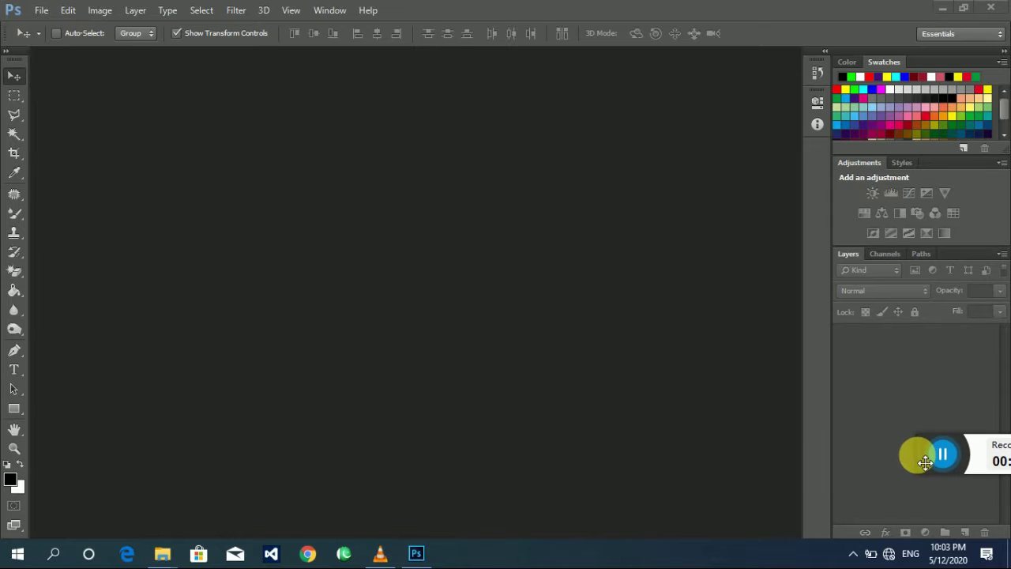
Step: Bring up the Open dialog from the File menu
left_click(43, 14)
left_click(56, 40)
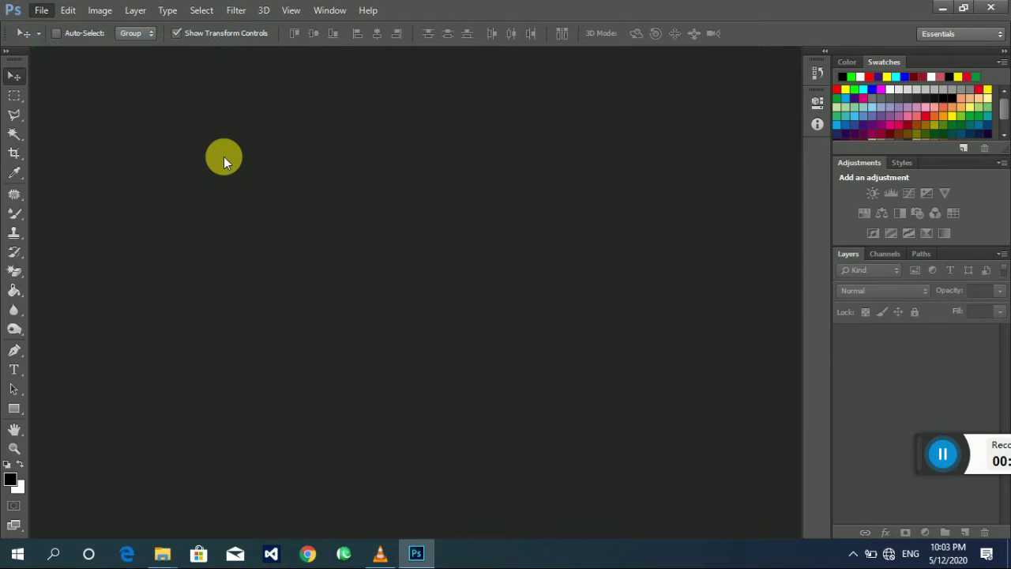
Step: Load the BeautyPlus portrait, crop off its top strip, and duplicate the Background layer
double_click(162, 167)
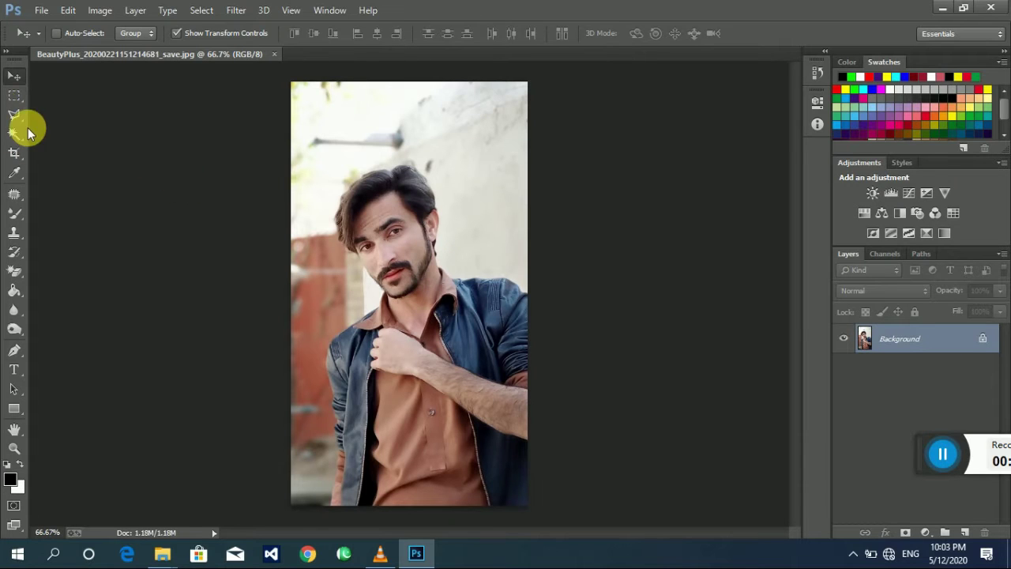
left_click(14, 154)
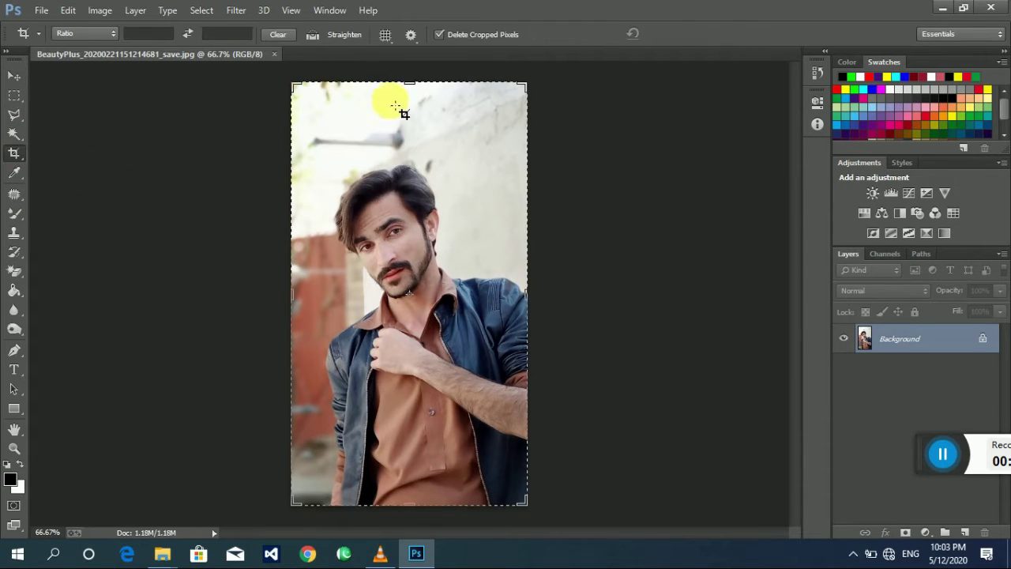
left_click_drag(407, 83, 403, 107)
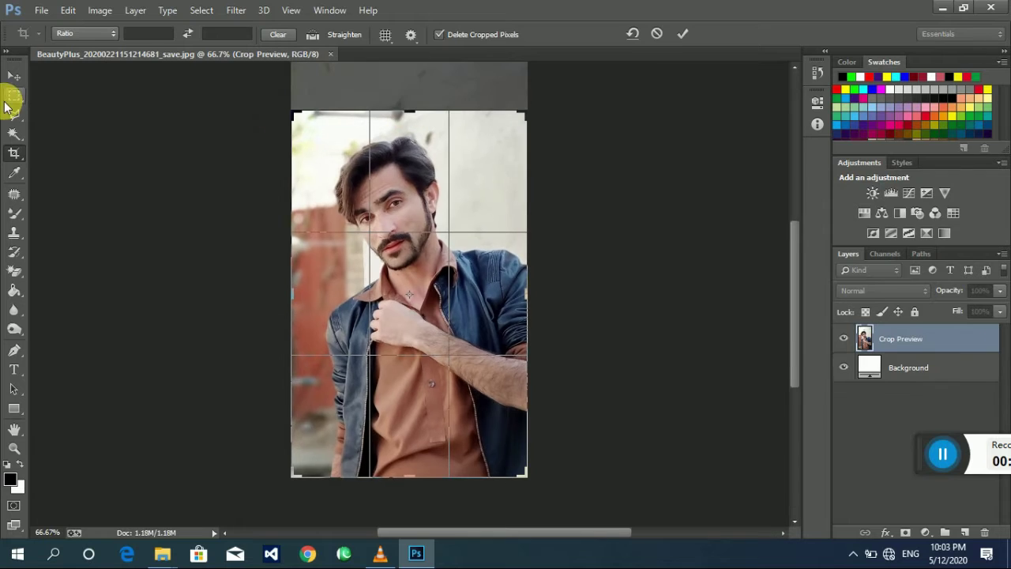
left_click(14, 83)
left_click(430, 218)
left_click(14, 76)
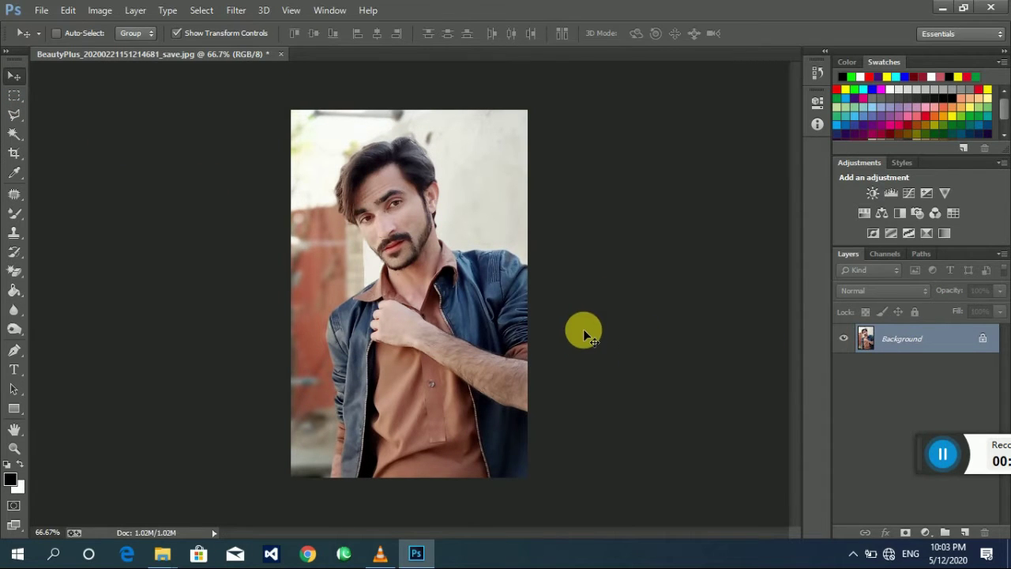
left_click_drag(578, 339, 979, 535)
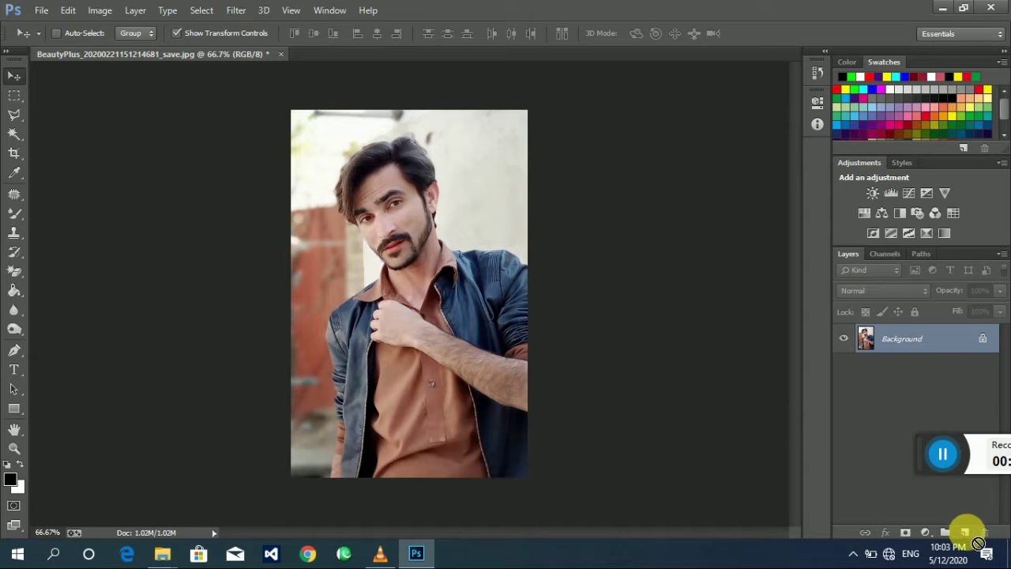
mouse_move(899, 338)
left_mouse_down()
mouse_move(977, 537)
mouse_move(966, 533)
left_mouse_up()
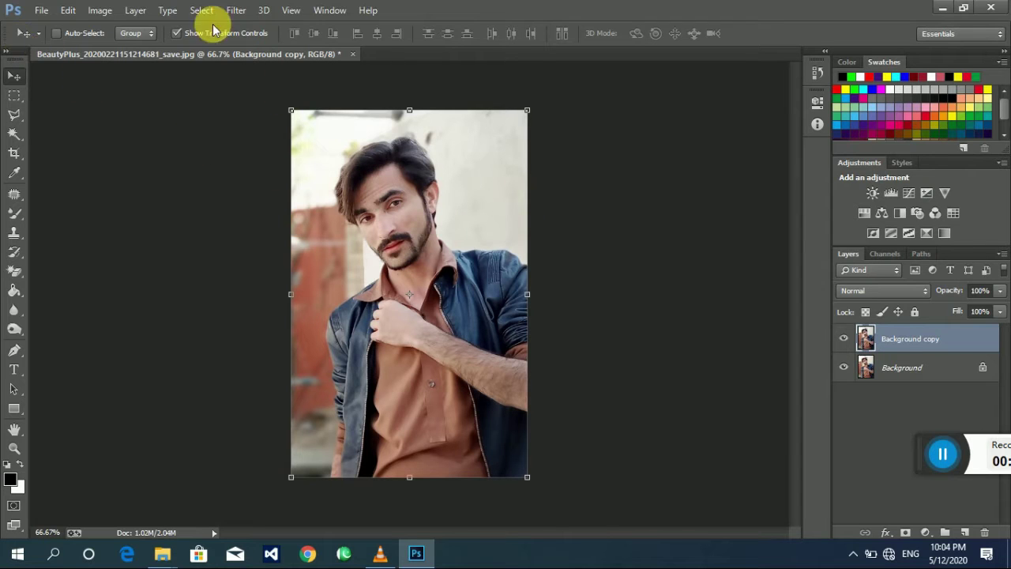
Step: Apply the Camera Raw Filter to Background copy with Auto tone adjustments
left_click(236, 10)
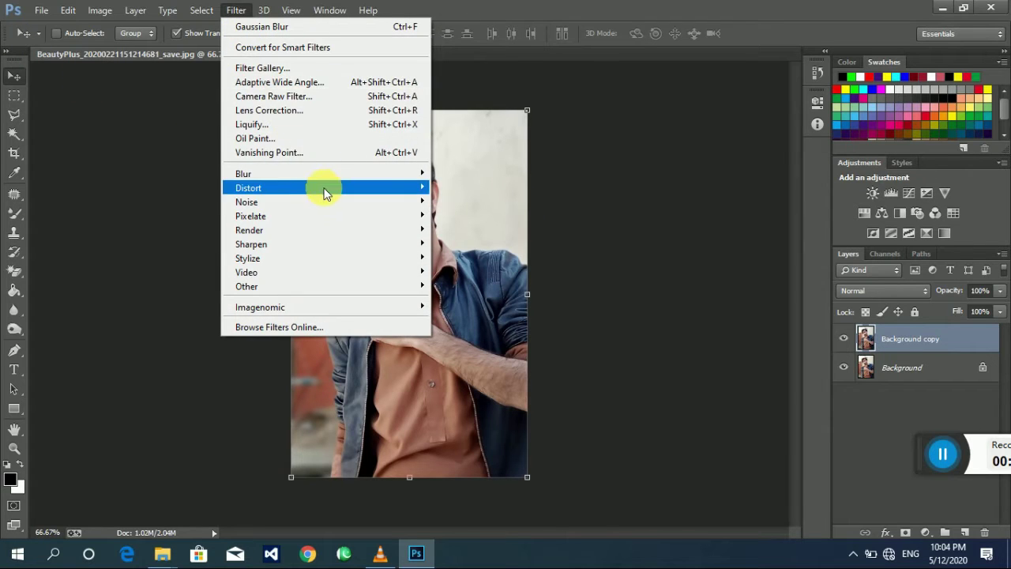
left_click(304, 96)
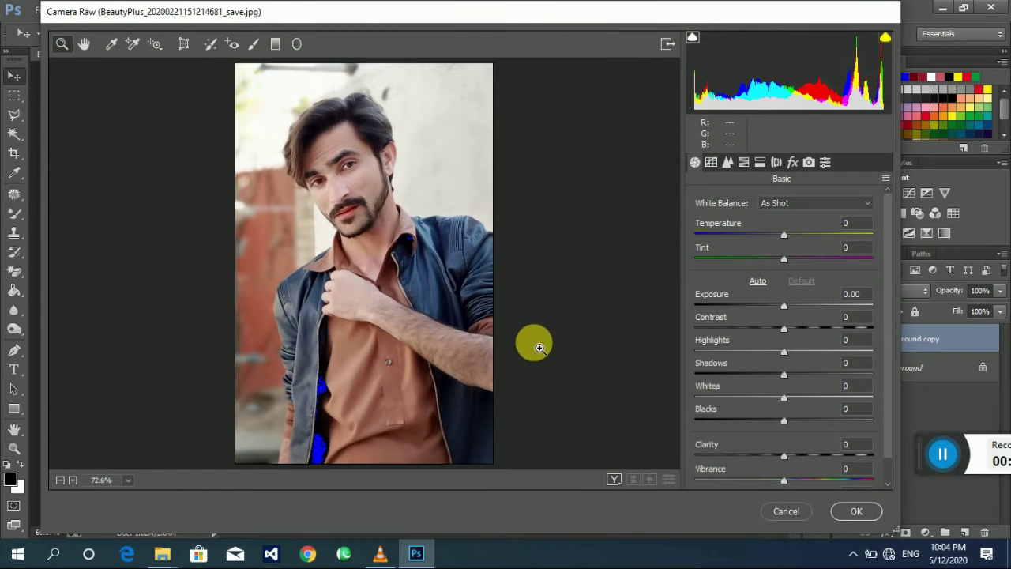
mouse_move(532, 343)
left_mouse_down()
mouse_move(302, 204)
mouse_move(203, 56)
left_mouse_up()
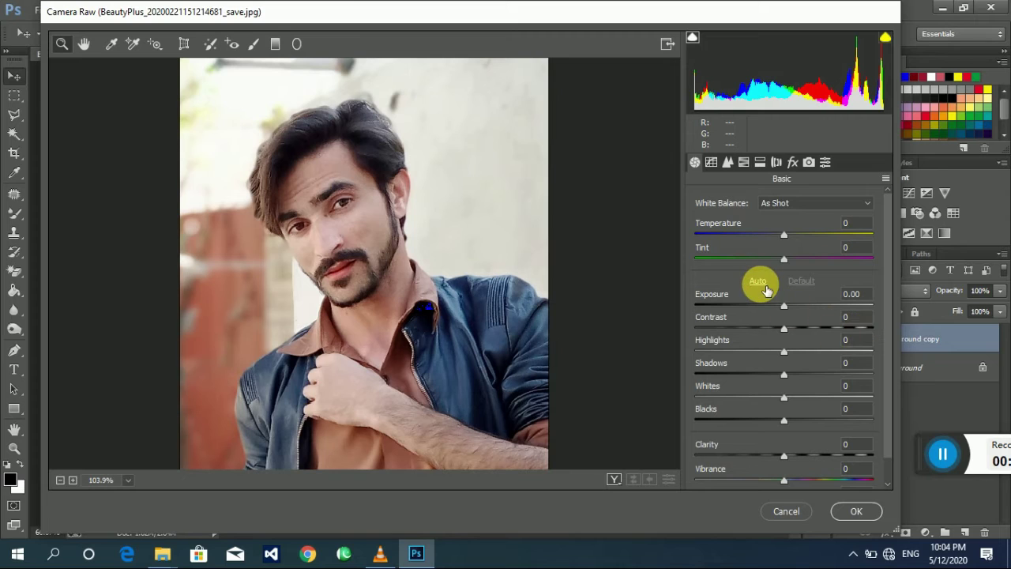
left_click(759, 281)
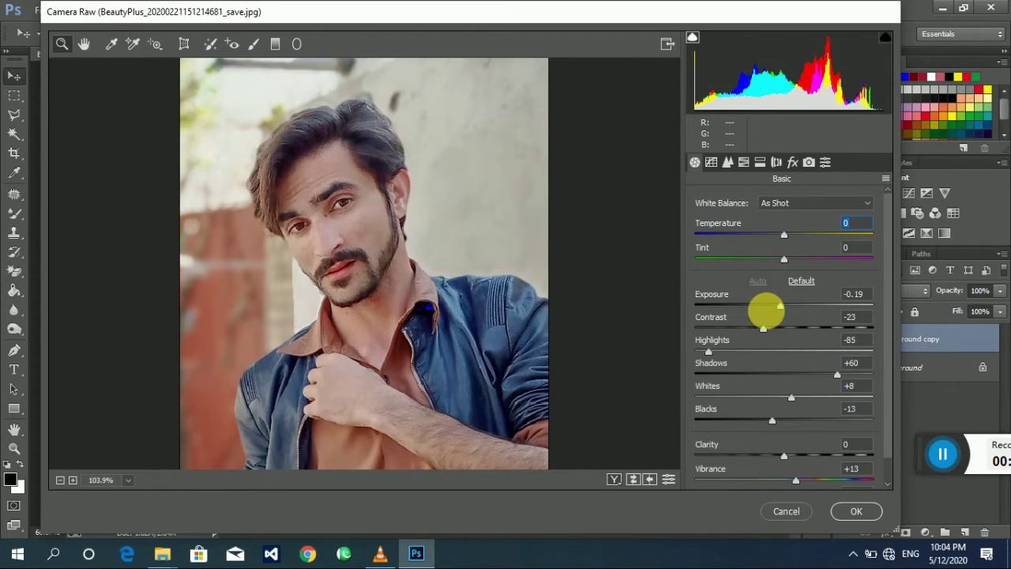
Step: Set highlights -100, contrast +42, deeper blacks, saturation +34, lower whites, and apply
left_click_drag(709, 356, 655, 350)
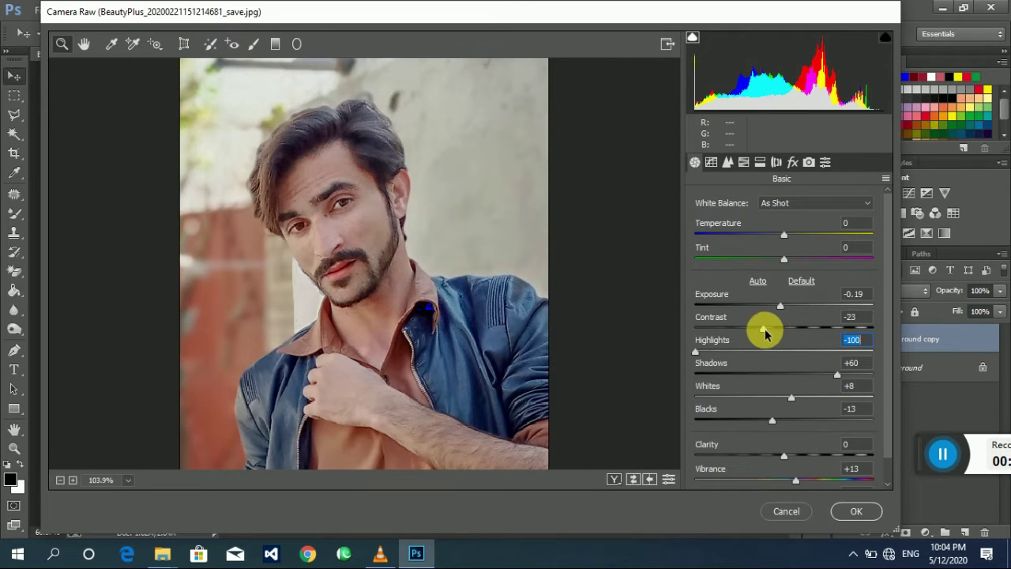
mouse_move(763, 331)
left_mouse_down()
mouse_move(745, 331)
mouse_move(821, 332)
left_mouse_up()
scroll(821, 332, "down", 1)
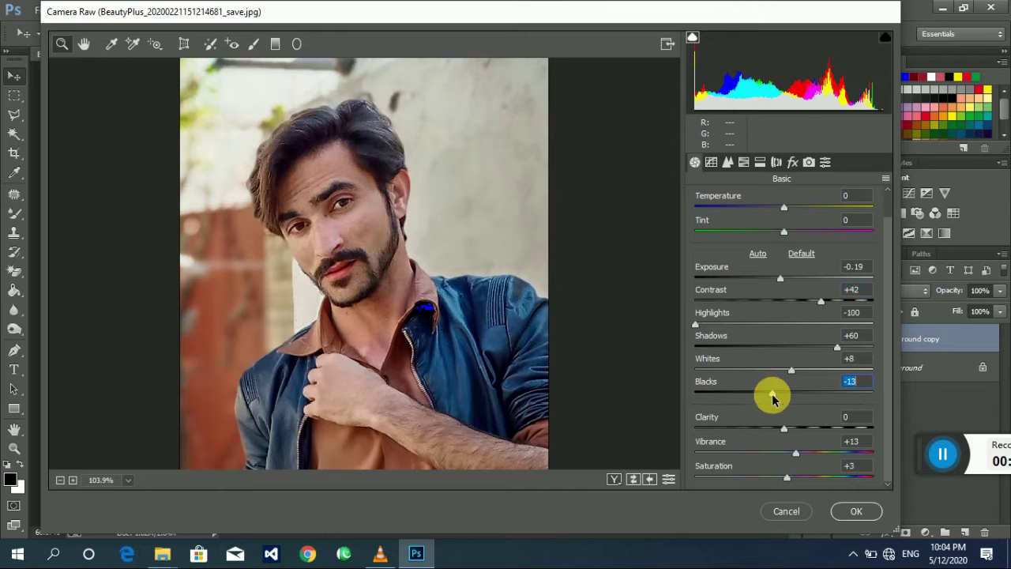
left_click_drag(773, 399, 727, 400)
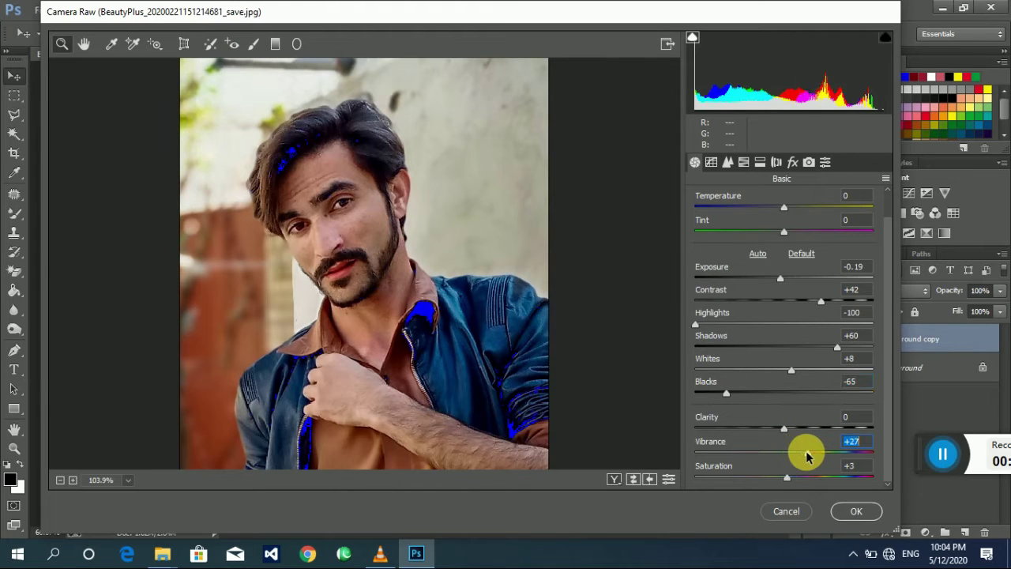
left_click_drag(796, 482, 816, 482)
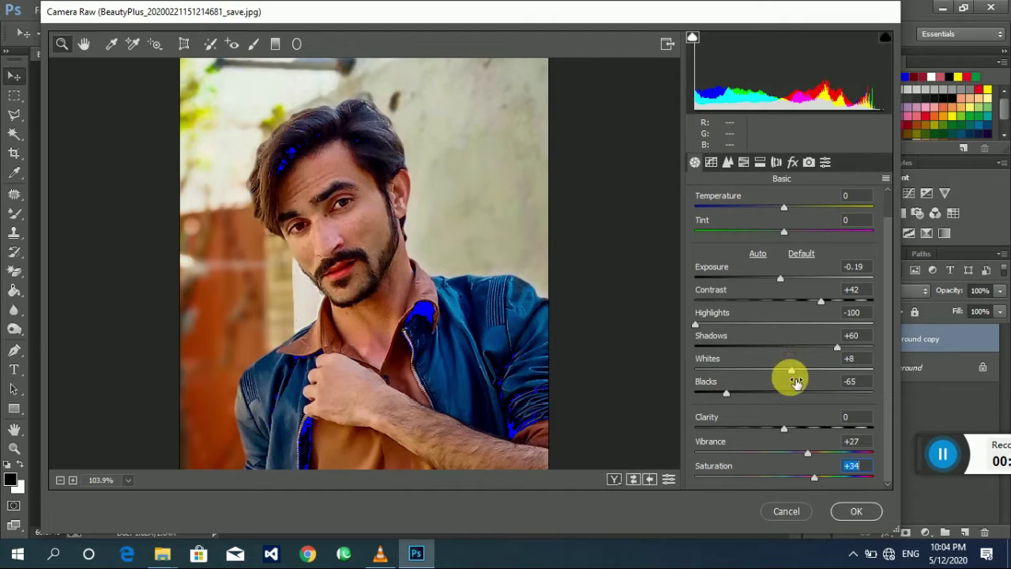
mouse_move(794, 375)
left_mouse_down()
mouse_move(808, 370)
mouse_move(773, 374)
left_mouse_up()
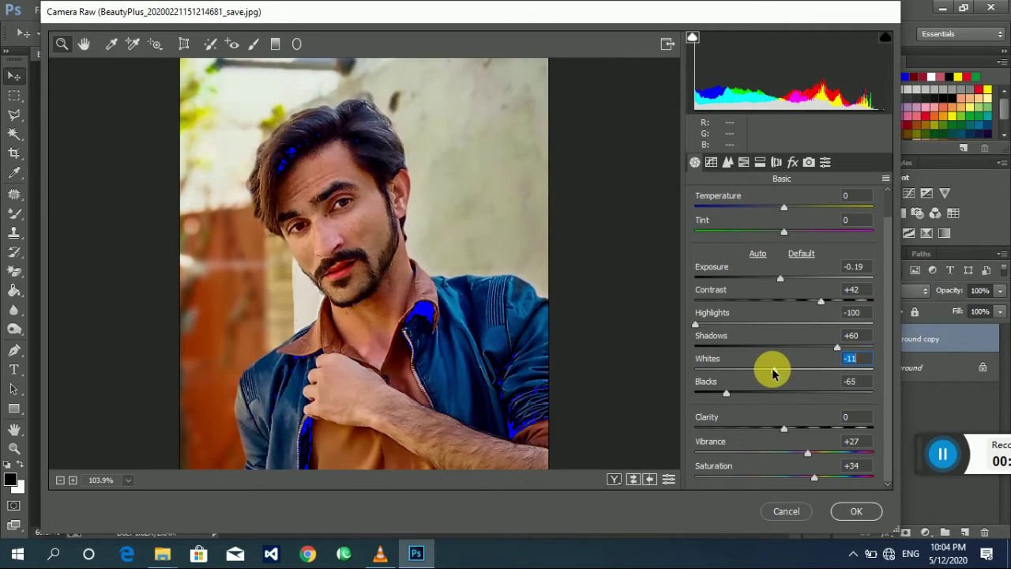
left_click(856, 511)
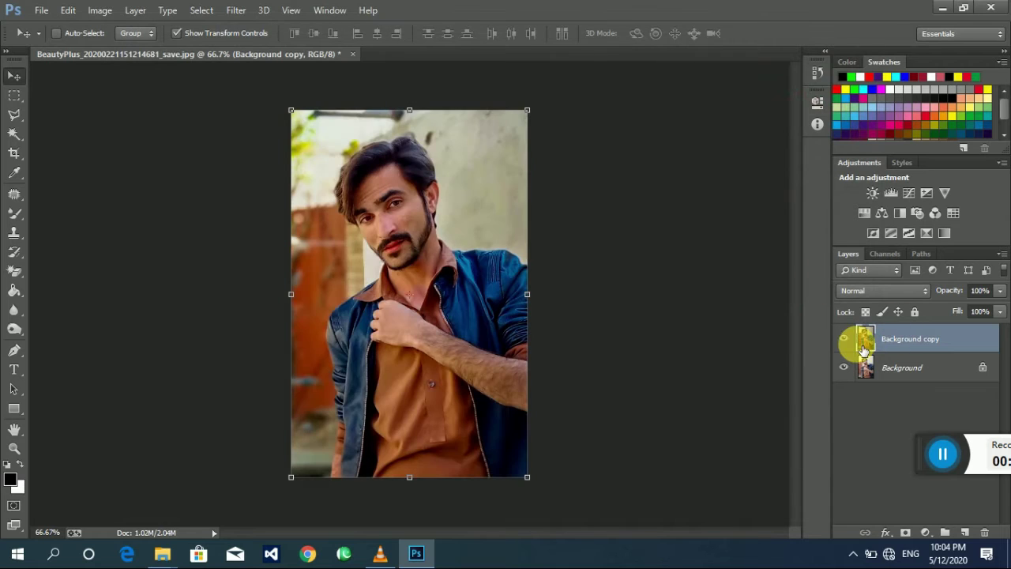
Step: Compare the graded layer with the original and zoom the photo to 200%
left_click(844, 338)
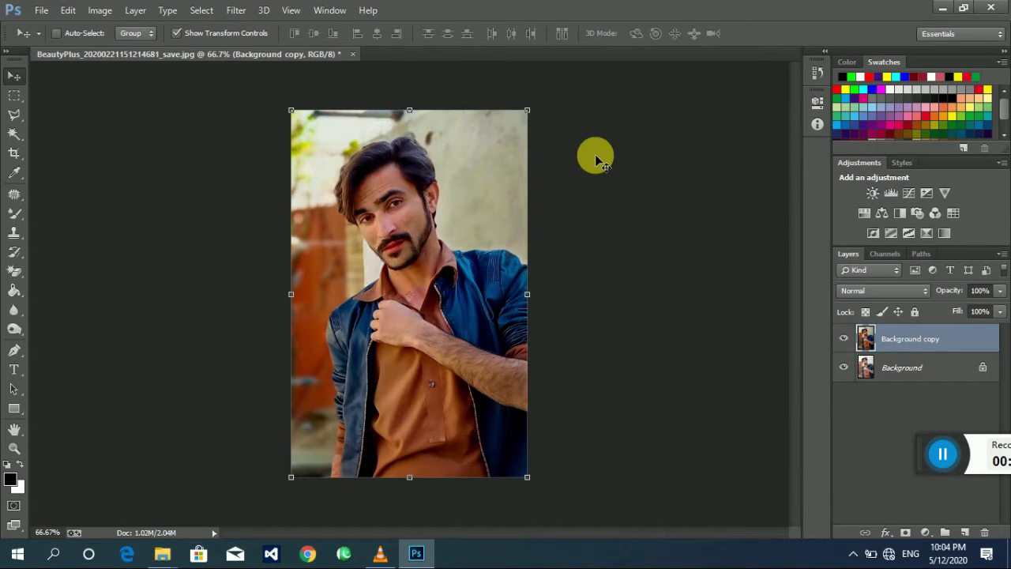
key("ctrl+plus")
key("ctrl+plus")
key("ctrl+plus")
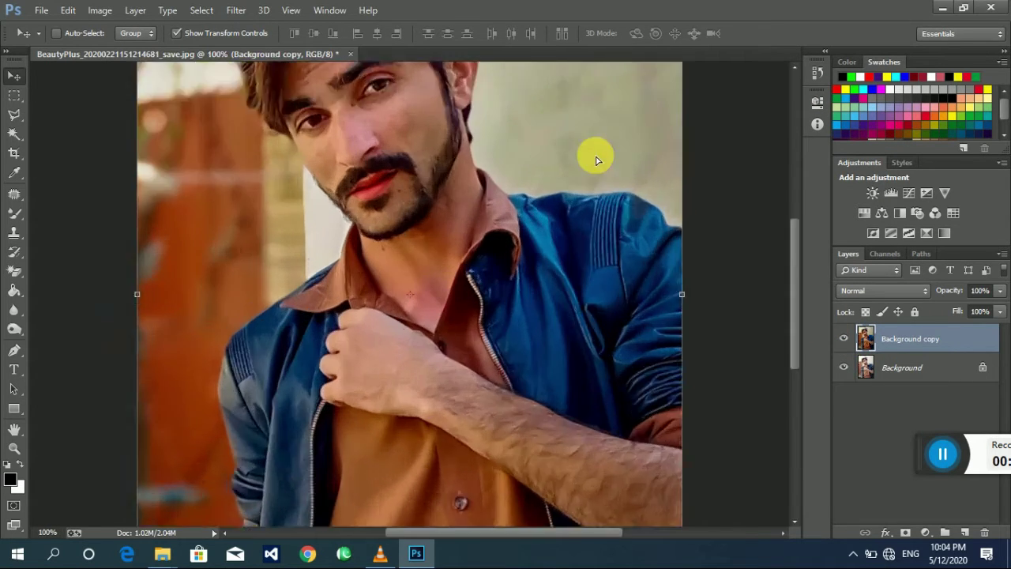
key("ctrl+minus")
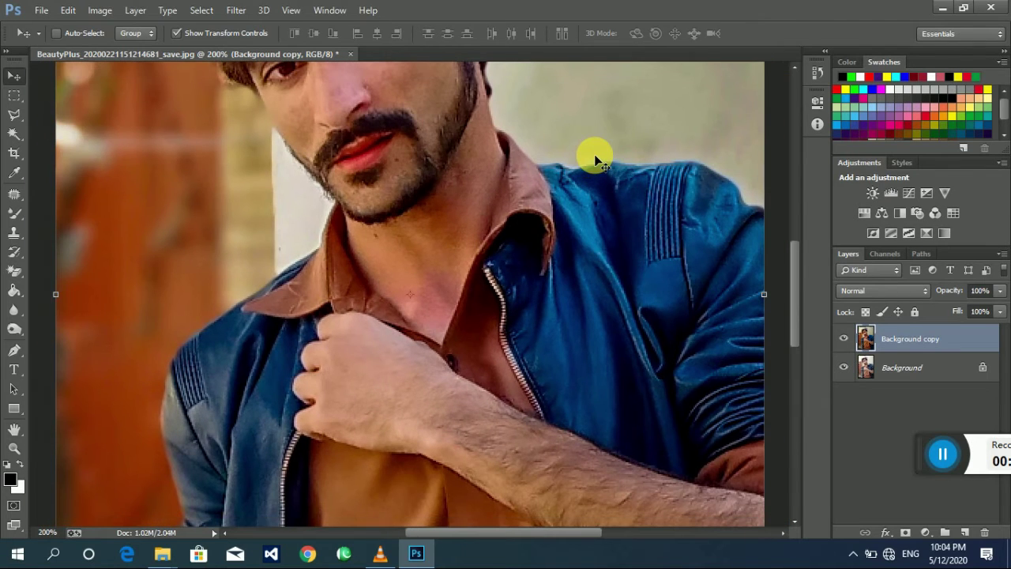
scroll(474, 237, "up", 2)
scroll(461, 282, "up", 1)
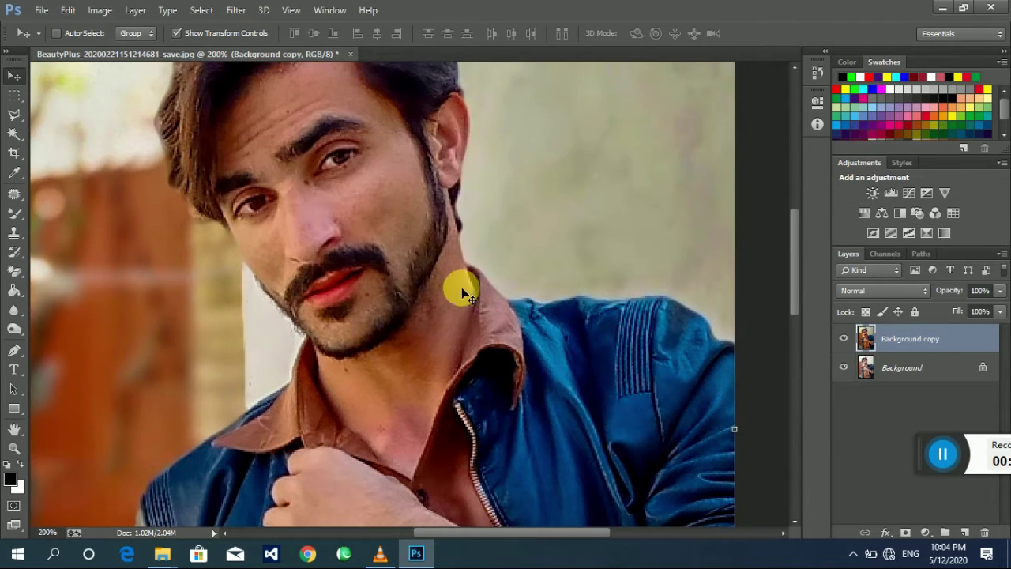
scroll(454, 285, "up", 1)
scroll(446, 285, "up", 1)
scroll(447, 230, "up", 1)
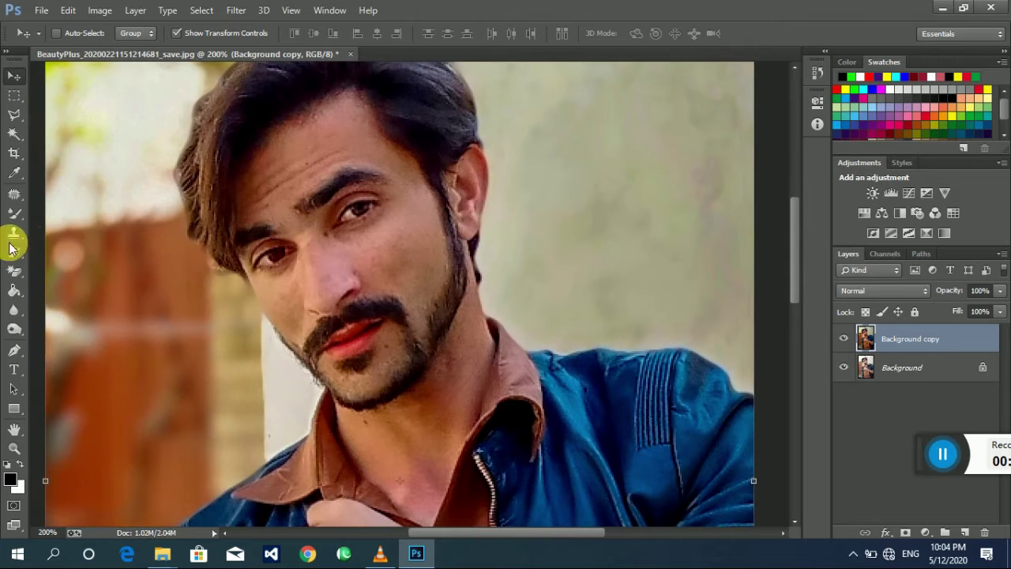
Step: Smooth the cheek and nose bridge with a 38 px Mixer Brush
left_click_drag(8, 216, 79, 252)
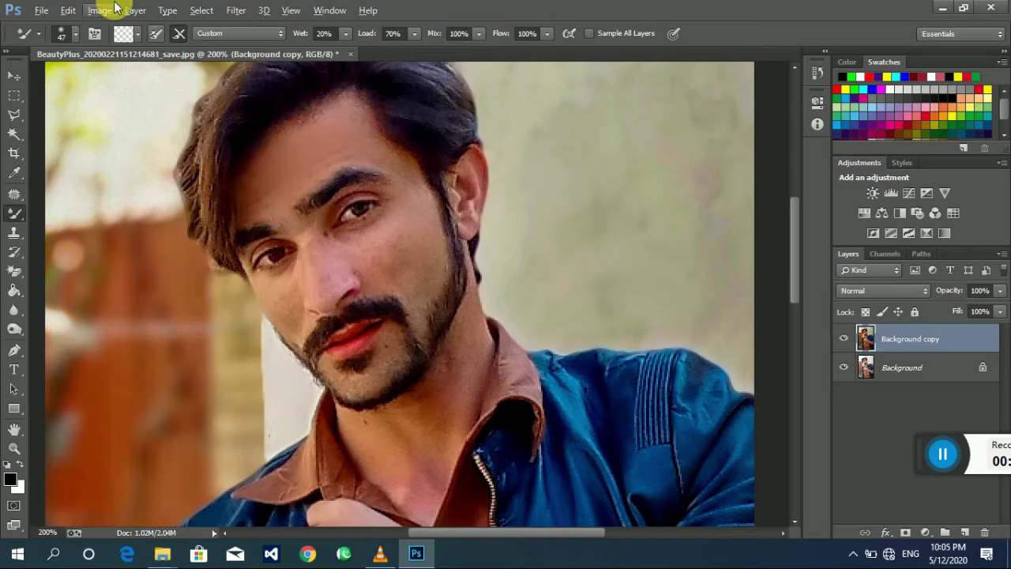
left_click(77, 33)
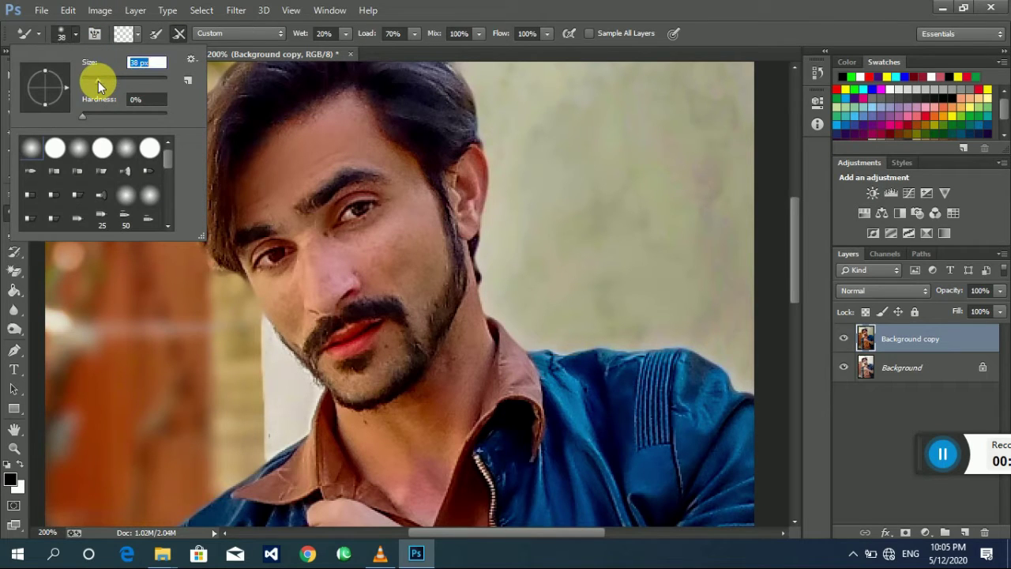
key("Return")
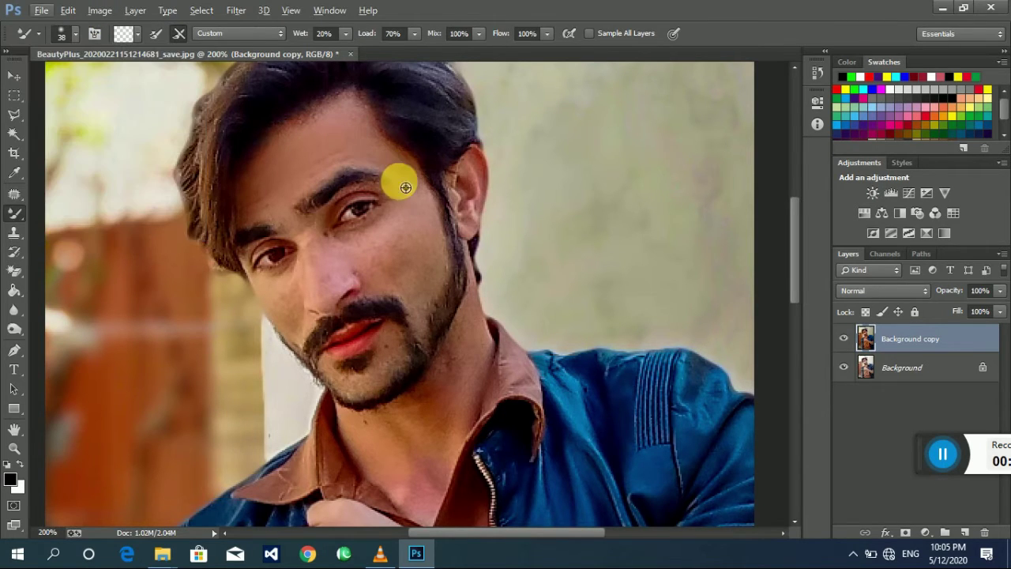
mouse_move(397, 181)
left_mouse_down()
mouse_move(404, 197)
mouse_move(361, 232)
mouse_move(377, 260)
left_mouse_up()
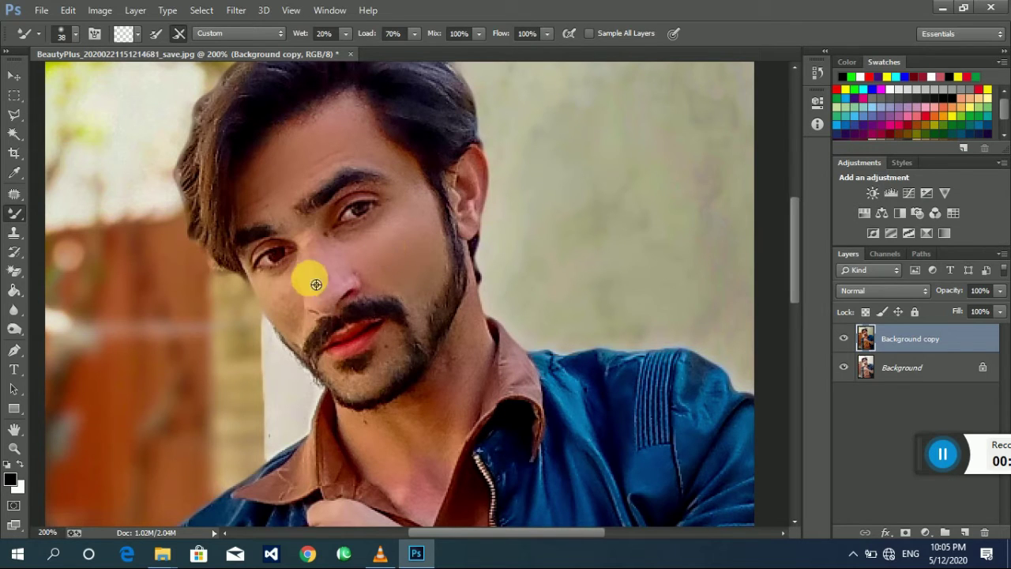
left_click_drag(323, 274, 305, 226)
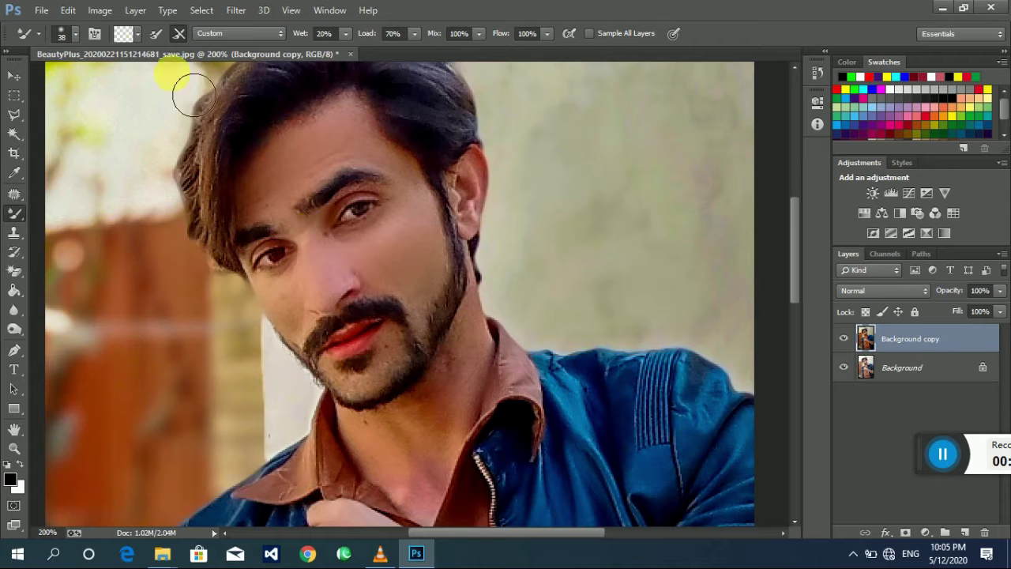
Step: Smooth nose to right cheek with a 26 px brush, then zoom to 400%
left_click(79, 36)
left_click_drag(96, 79, 92, 80)
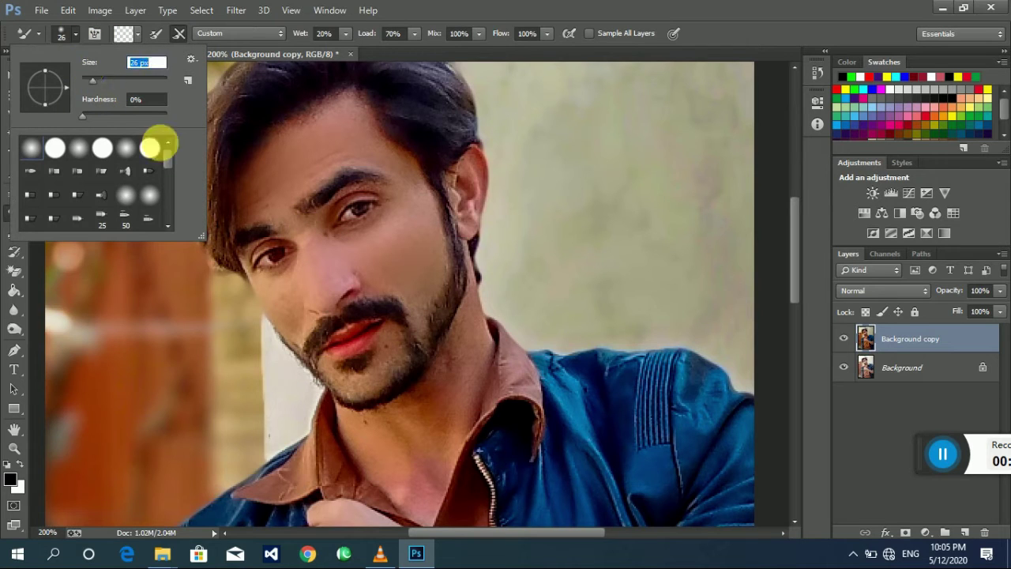
left_click(290, 221)
mouse_move(326, 272)
left_mouse_down()
mouse_move(404, 282)
mouse_move(308, 194)
mouse_move(470, 230)
mouse_move(424, 460)
mouse_move(452, 451)
mouse_move(458, 413)
mouse_move(361, 424)
mouse_move(467, 348)
mouse_move(414, 334)
mouse_move(302, 338)
mouse_move(338, 338)
mouse_move(269, 237)
left_mouse_up()
scroll(336, 336, "up", 2)
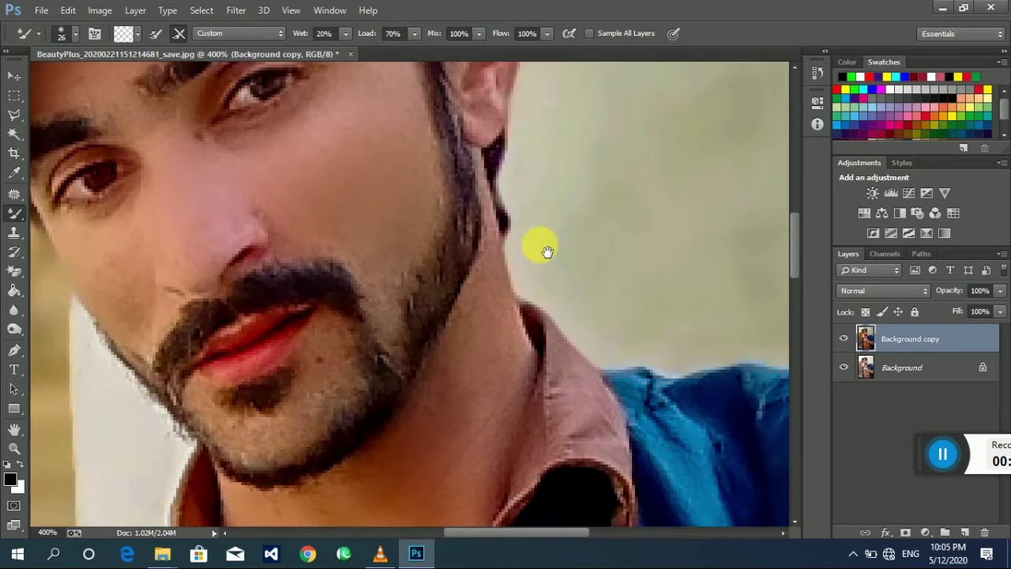
left_click_drag(538, 244, 497, 335)
mouse_move(317, 234)
left_mouse_down()
mouse_move(316, 260)
mouse_move(316, 207)
left_mouse_up()
Step: With the Polygonal Lasso, outline the beard along the jaw and mustache top
right_click(14, 115)
left_click(63, 129)
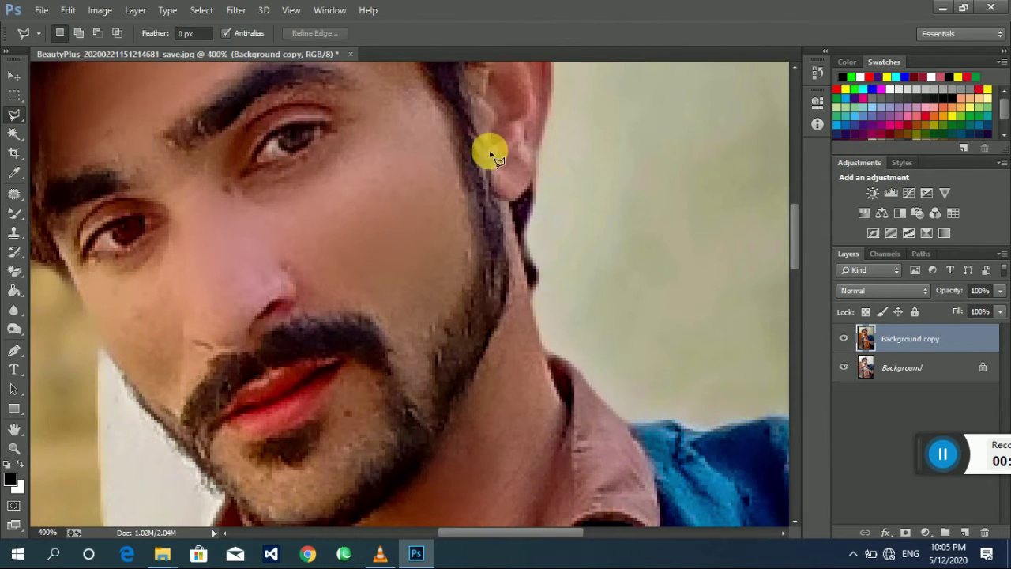
left_click(466, 200)
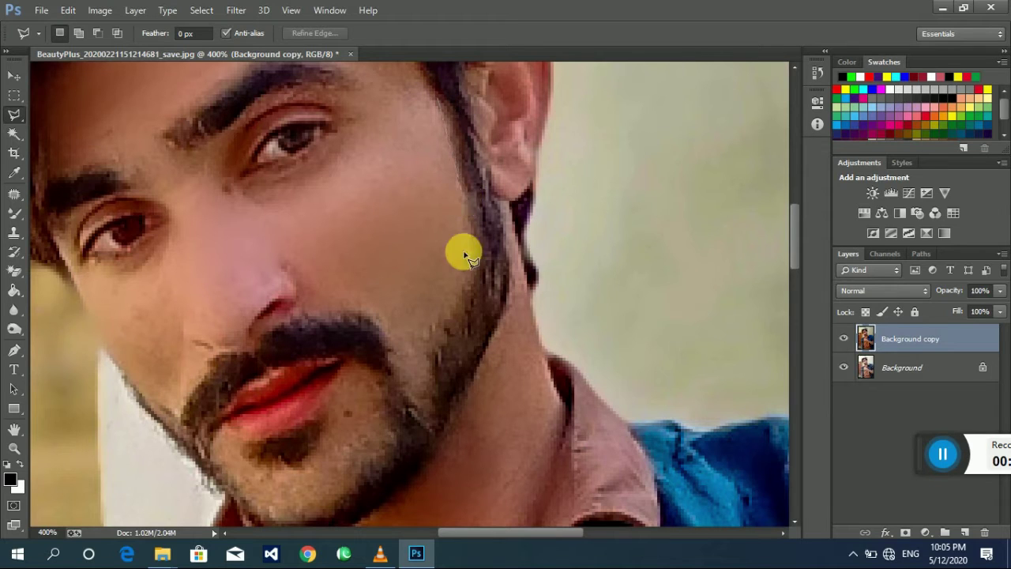
left_click(470, 252)
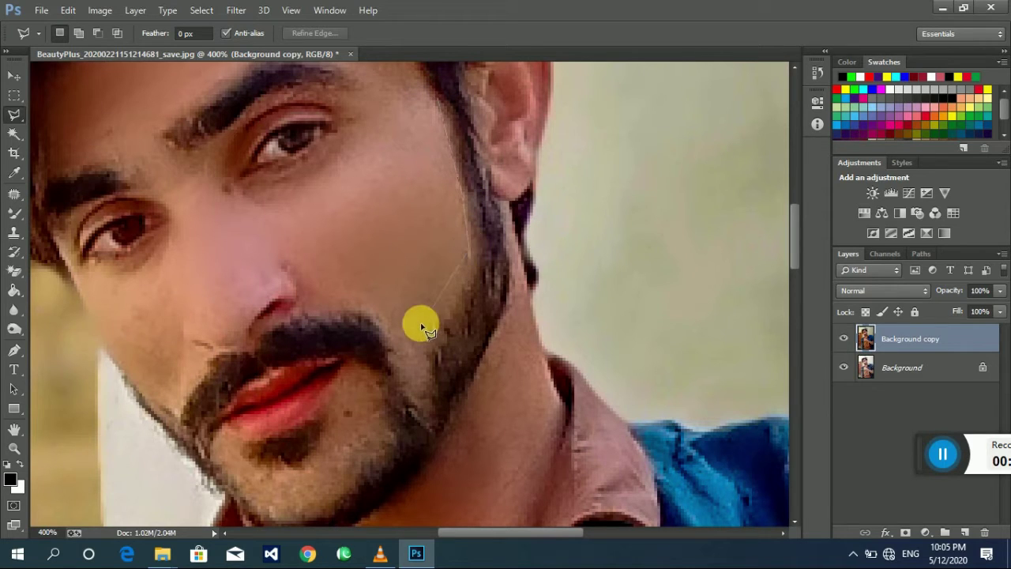
left_click(421, 340)
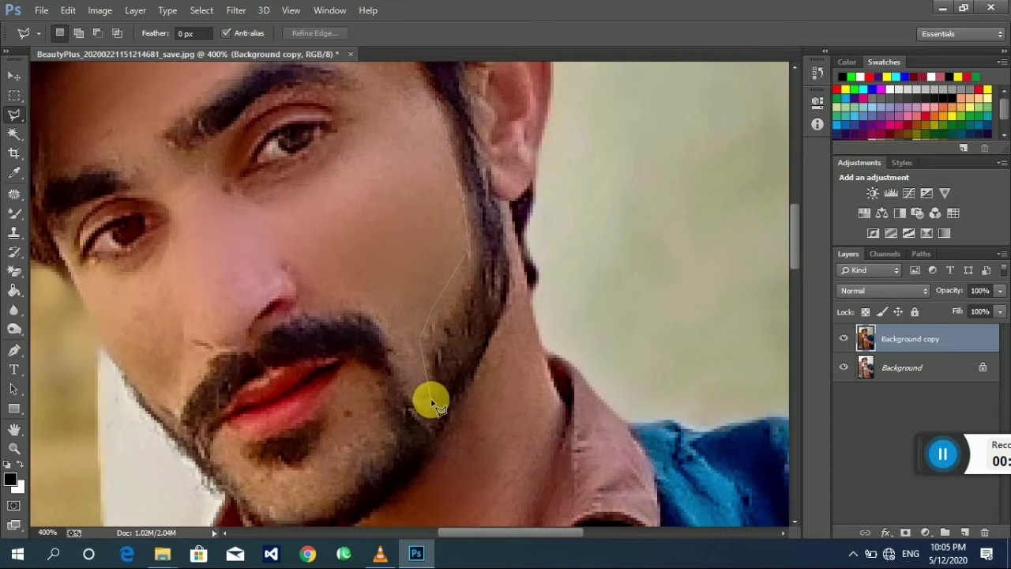
left_click(427, 401)
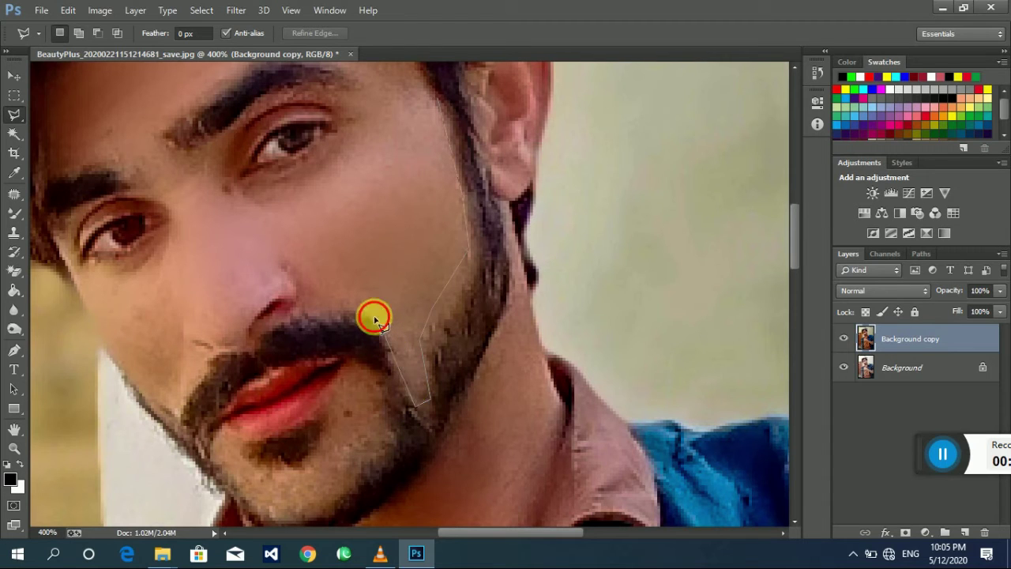
left_click(377, 317)
left_click(320, 310)
left_click(286, 320)
left_click(236, 354)
left_click(209, 362)
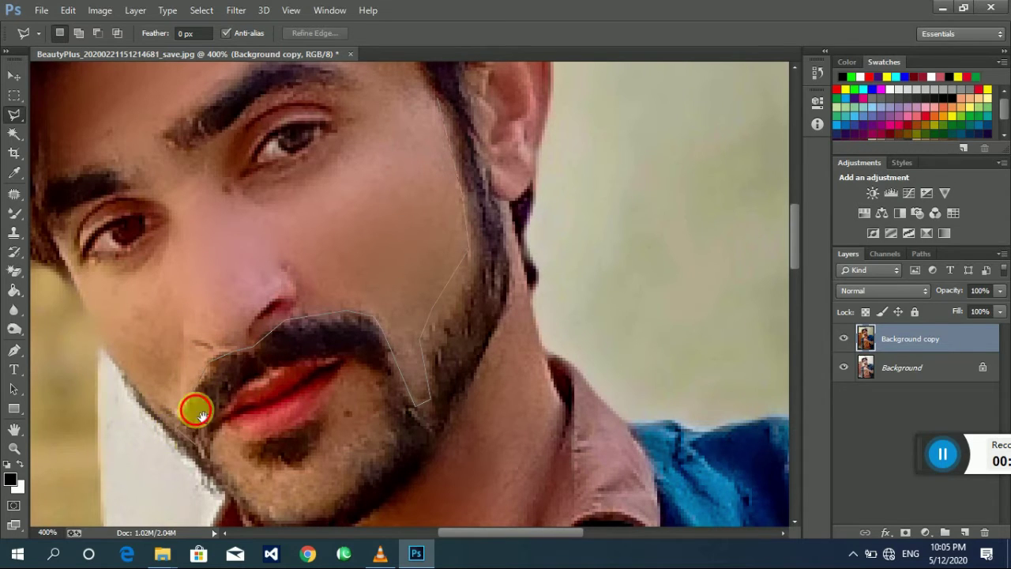
Step: Continue the outline around the chin up toward the ear, close it, and zoom out
scroll(195, 408, "down", 2)
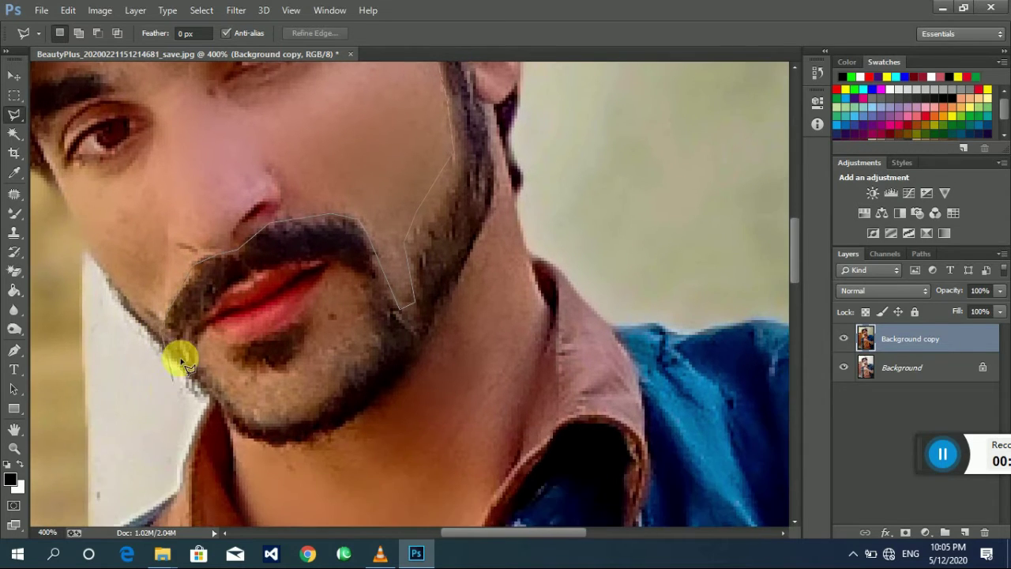
left_click(276, 443)
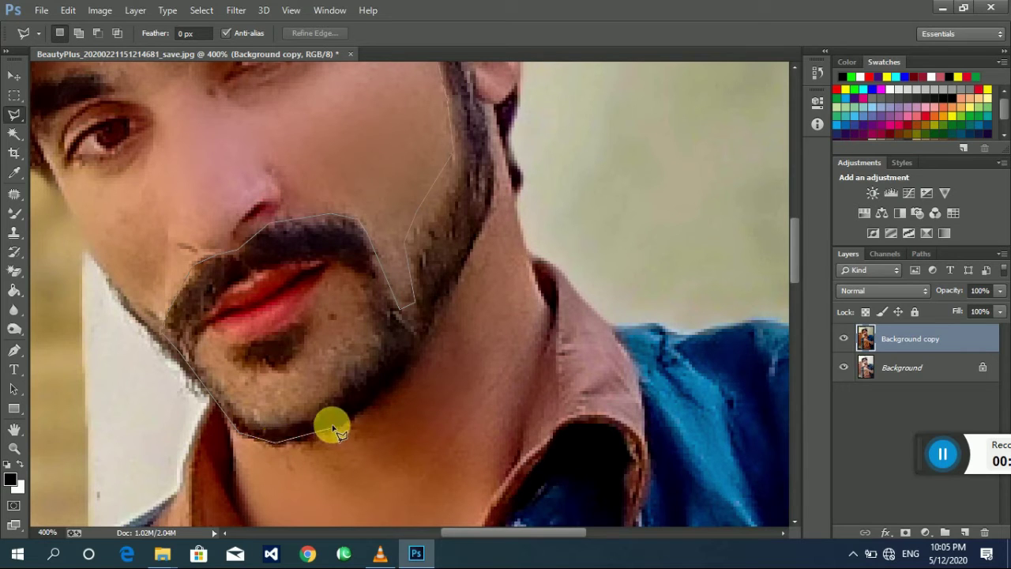
left_click(378, 401)
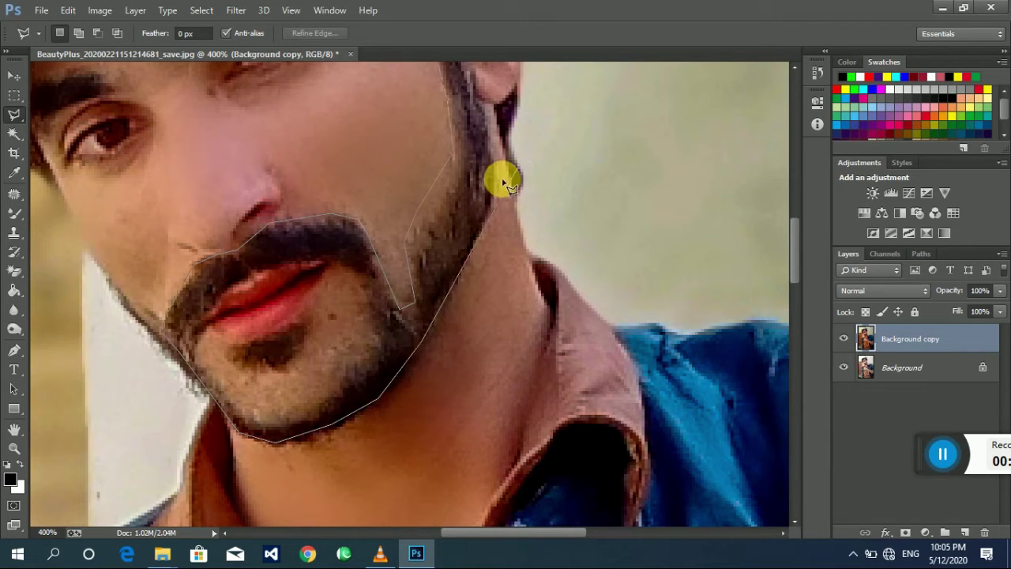
left_click(490, 199)
scroll(491, 237, "up", 3)
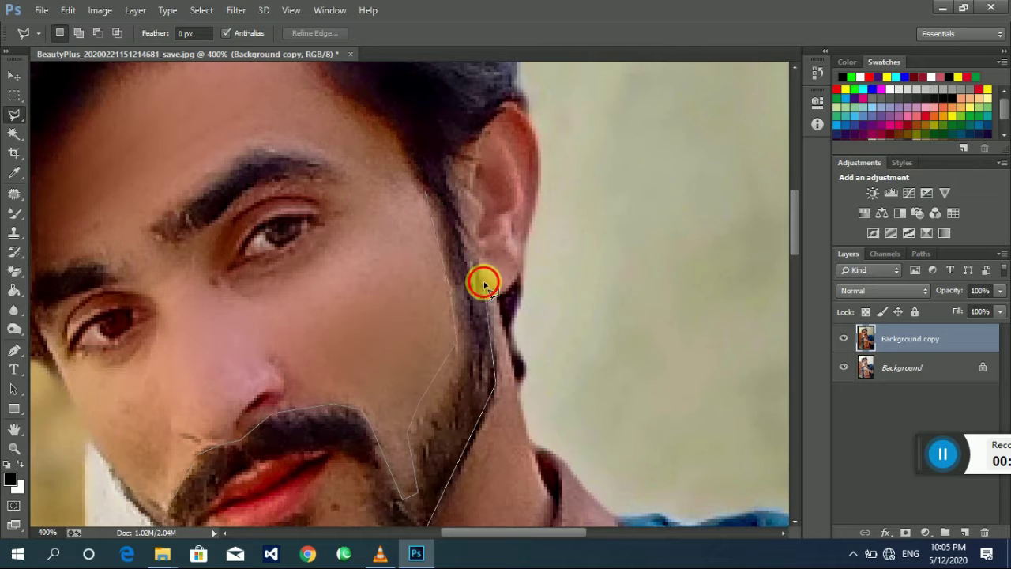
left_click(433, 196)
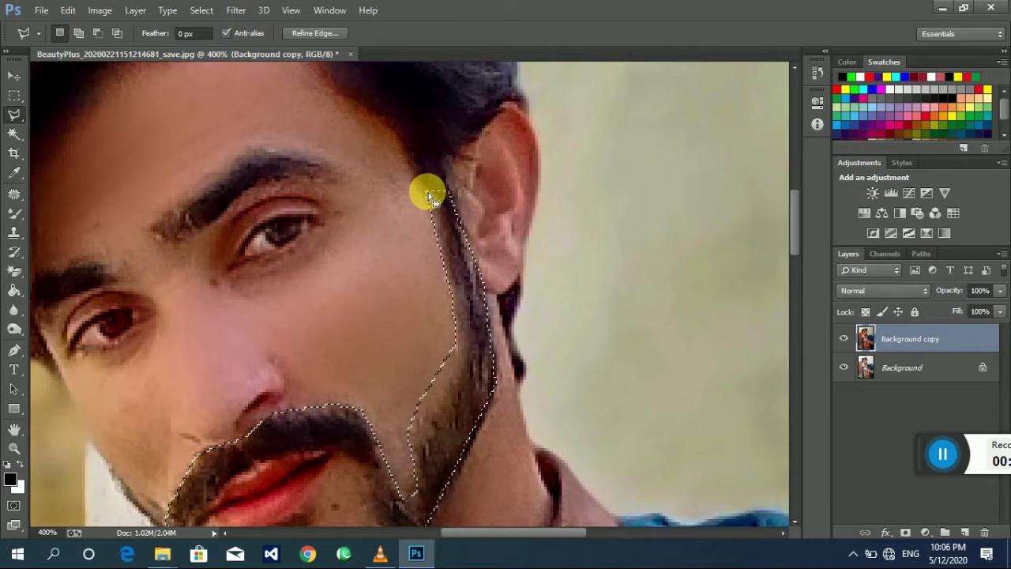
scroll(445, 276, "down", 1)
scroll(450, 275, "down", 1)
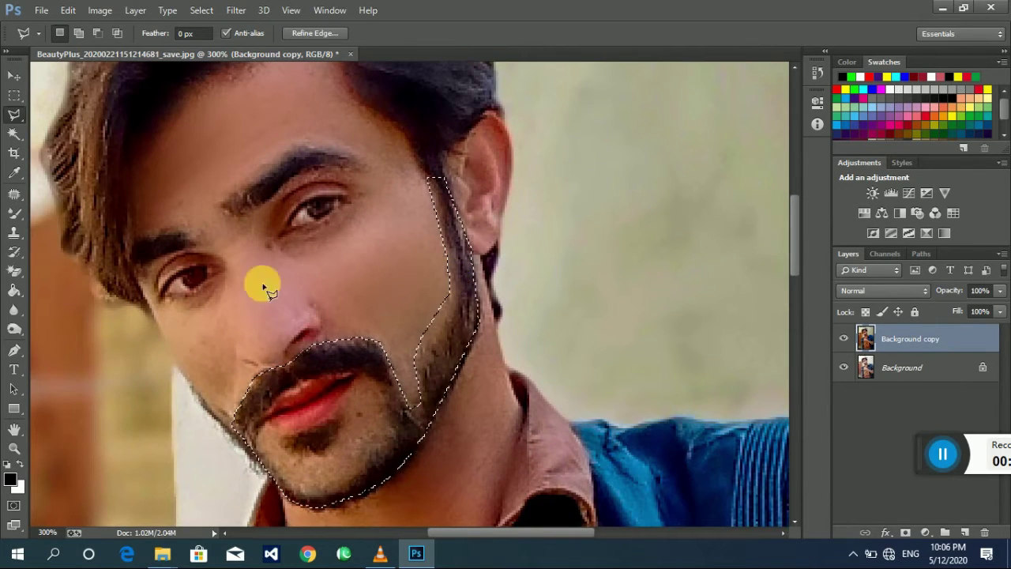
key("ctrl+minus")
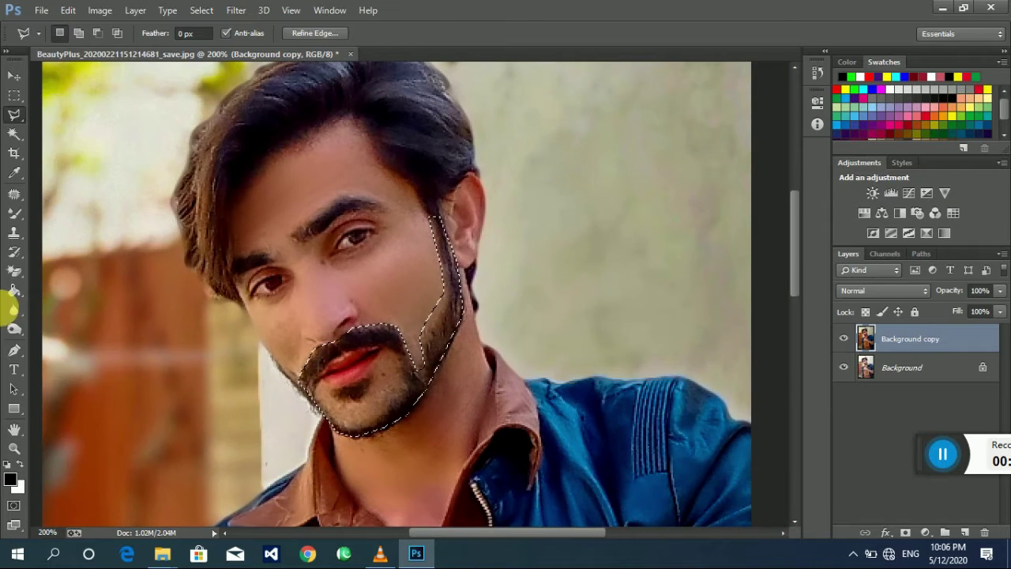
left_click(14, 310)
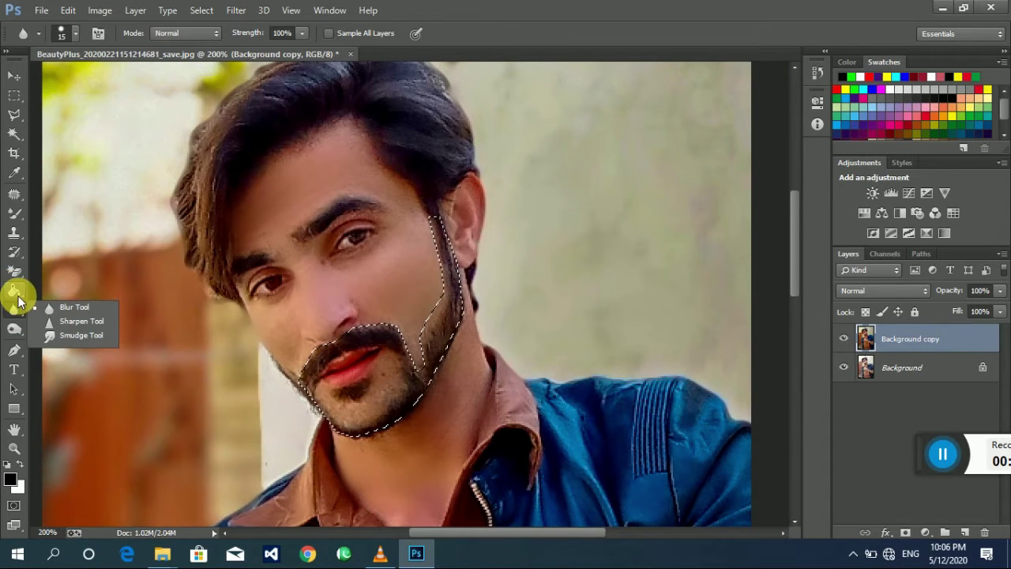
Step: Darken the selected beard with the Burn Tool
left_click(14, 290)
left_click(15, 329)
left_click(47, 339)
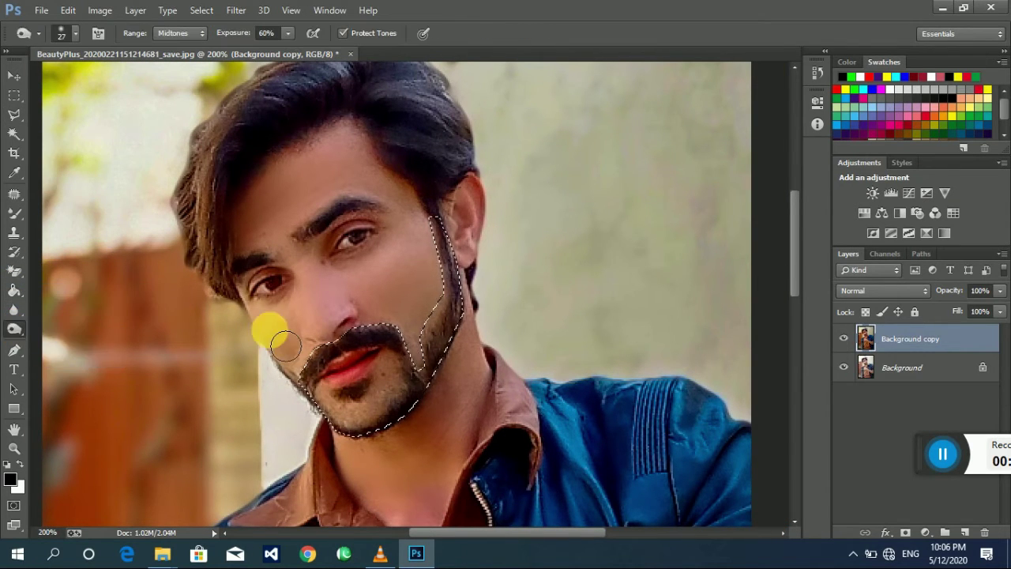
mouse_move(285, 344)
left_mouse_down()
mouse_move(488, 273)
mouse_move(314, 440)
left_mouse_up()
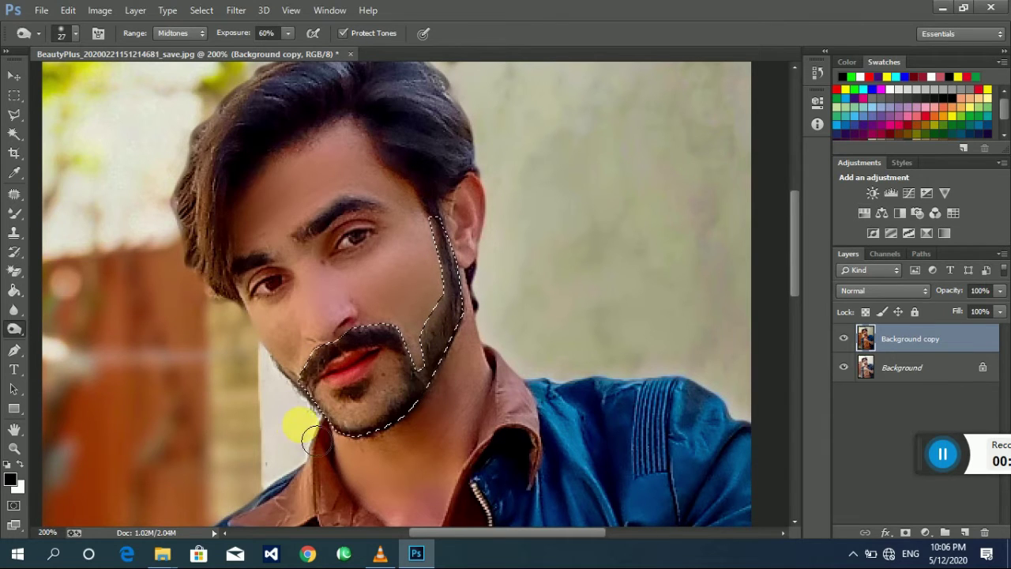
Step: Clear the selection and lighten the chin beard with a 12 px Dodge brush
left_click(15, 95)
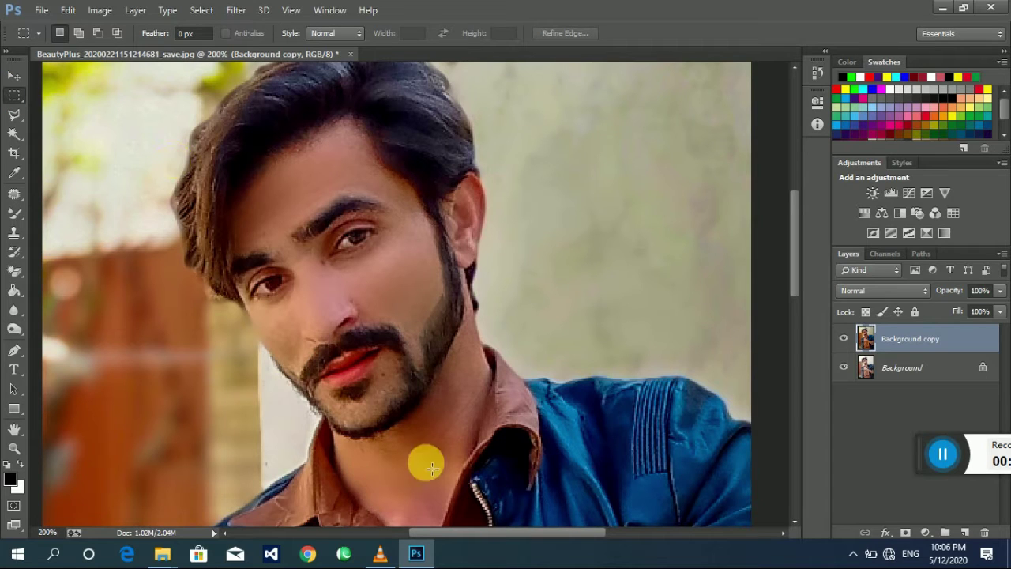
mouse_move(14, 328)
left_mouse_down()
mouse_move(51, 343)
mouse_move(79, 327)
left_mouse_up()
left_click(83, 328)
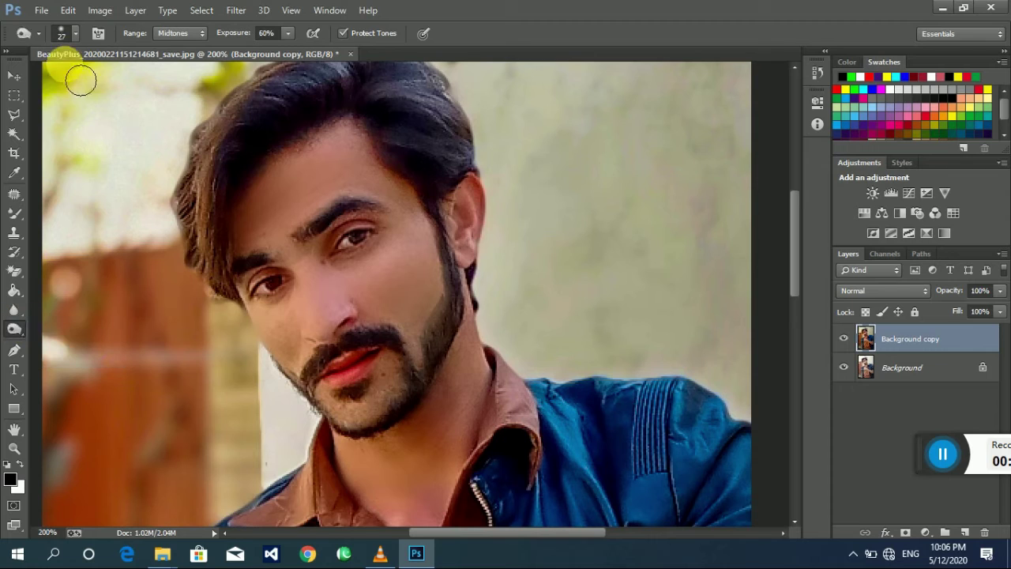
left_click(66, 34)
left_click_drag(89, 78, 90, 85)
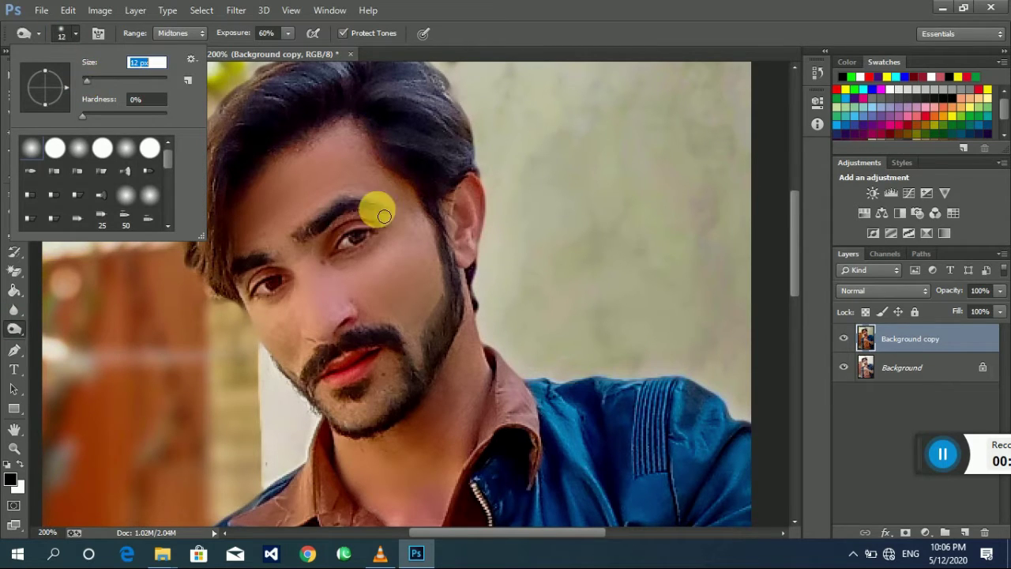
left_click(328, 215)
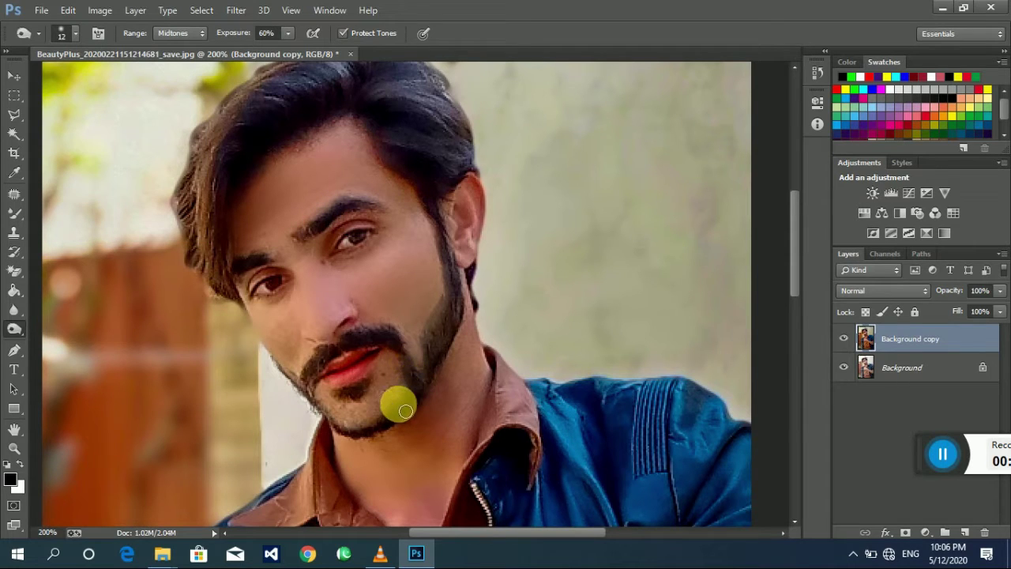
left_click_drag(422, 387, 368, 419)
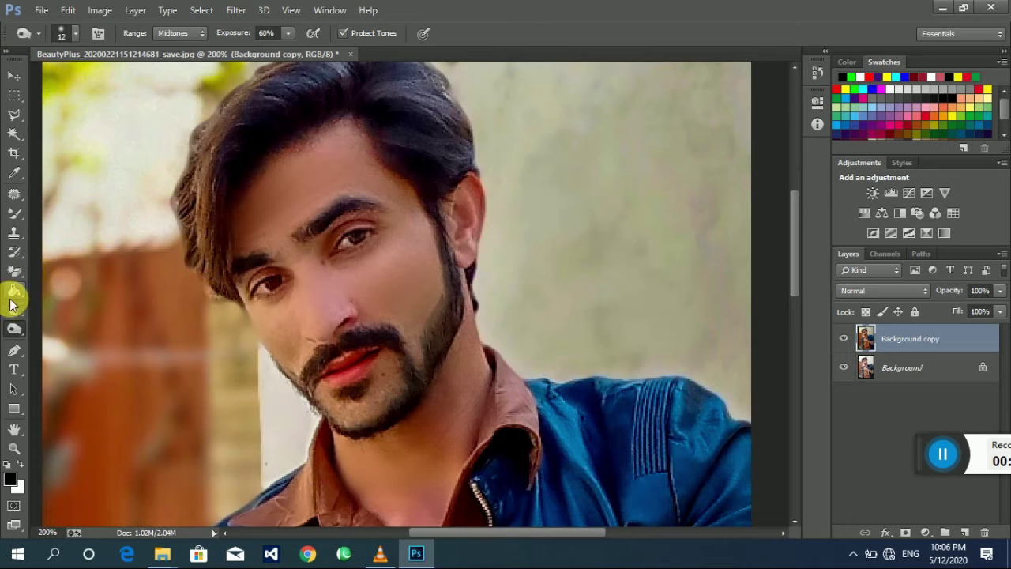
left_click(15, 213)
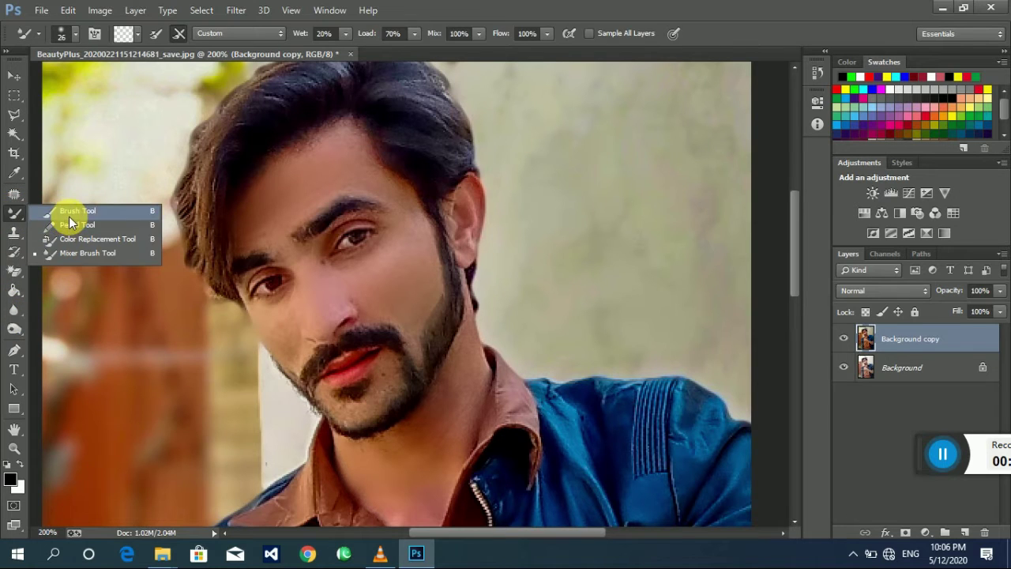
Step: Set the Mixer Brush to 23 px, then dodge the lips and chin
left_click(79, 253)
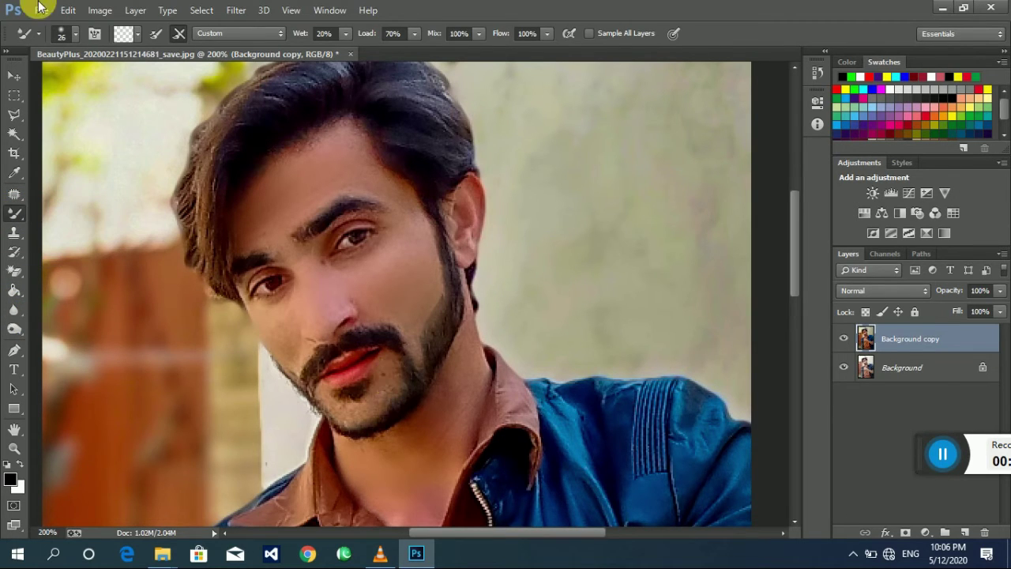
left_click(75, 33)
left_click_drag(94, 78, 90, 78)
left_click(396, 376)
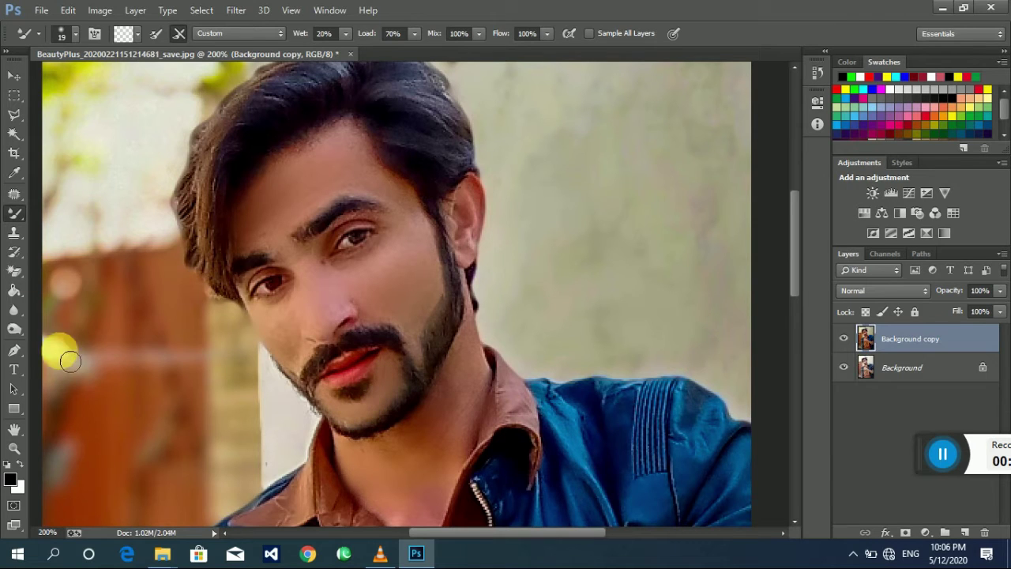
left_click(14, 326)
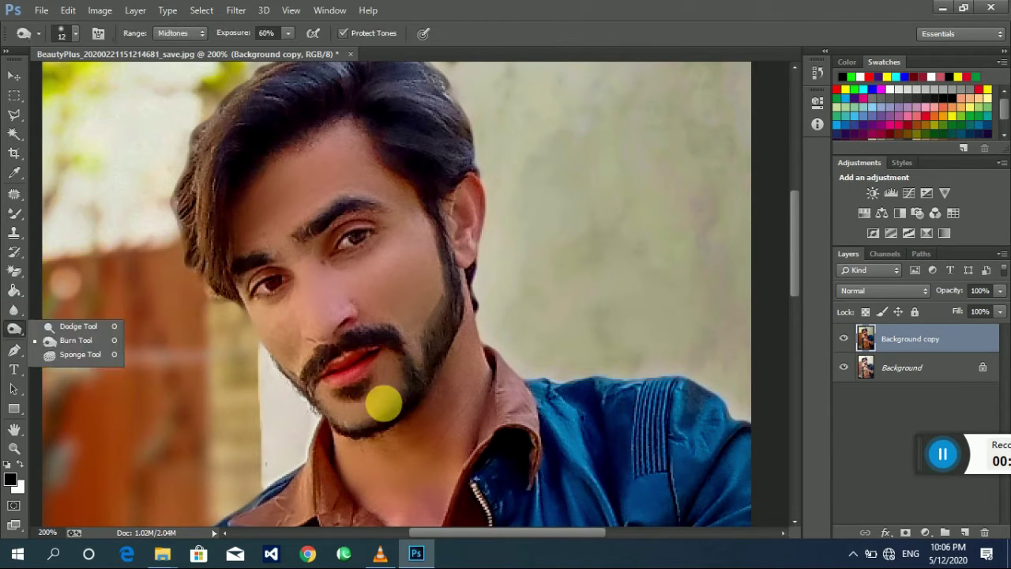
left_click(83, 342)
left_click_drag(371, 394, 338, 388)
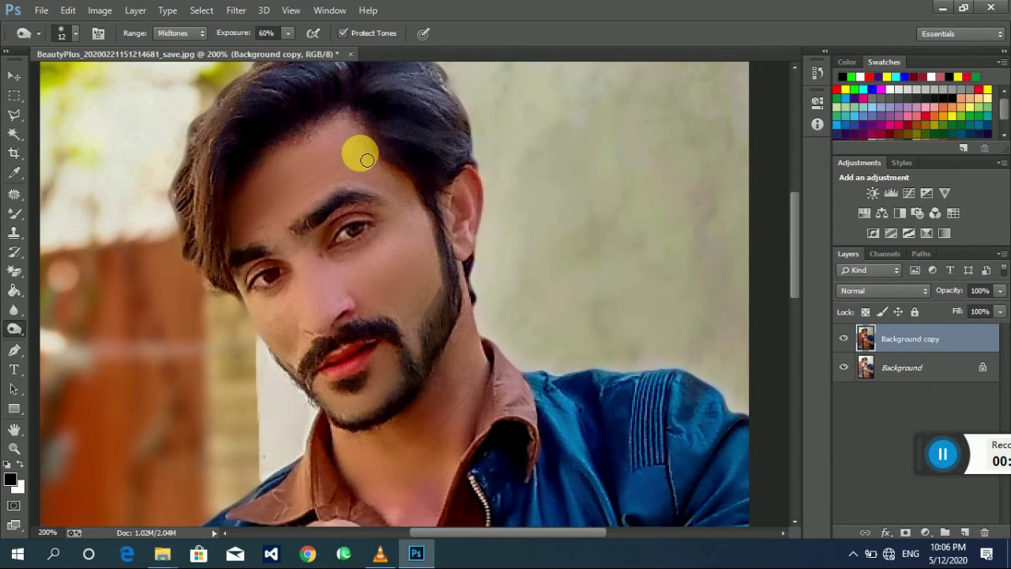
Step: Zoom to 500% and lighten both eyes with the Dodge Tool
key("ctrl+plus")
key("ctrl+plus")
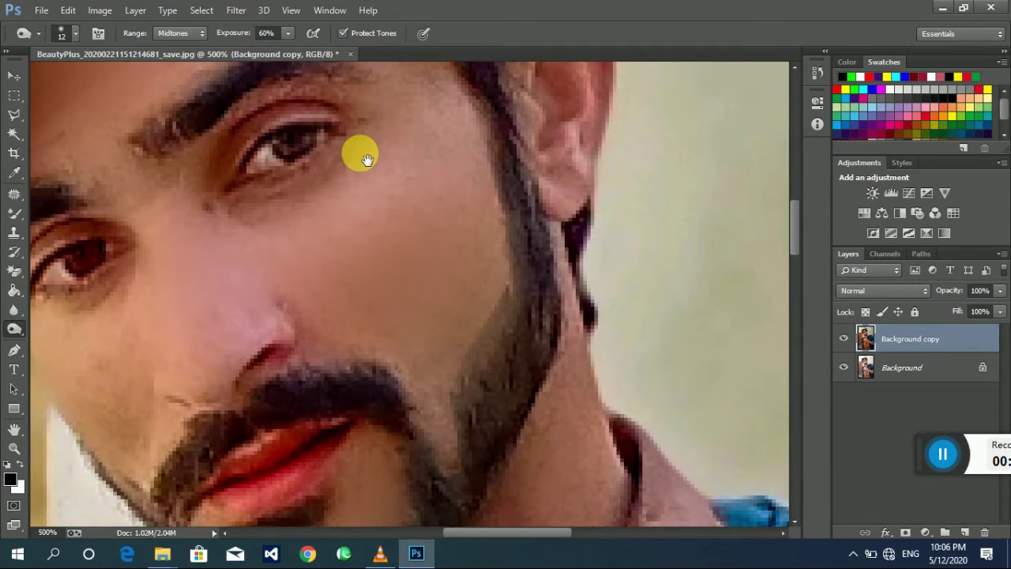
key("ctrl+plus")
left_click_drag(322, 271, 338, 314)
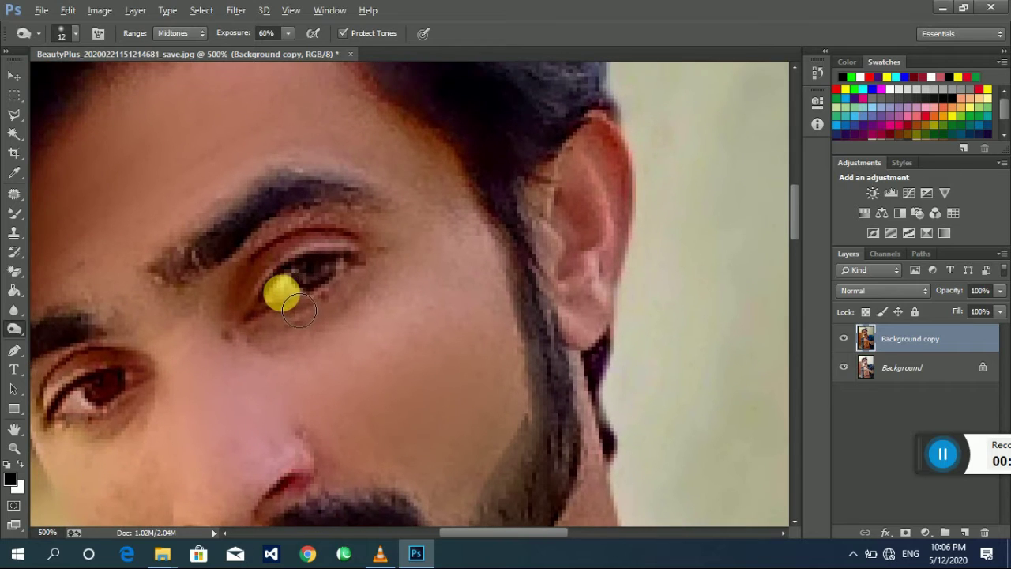
left_click_drag(376, 256, 451, 213)
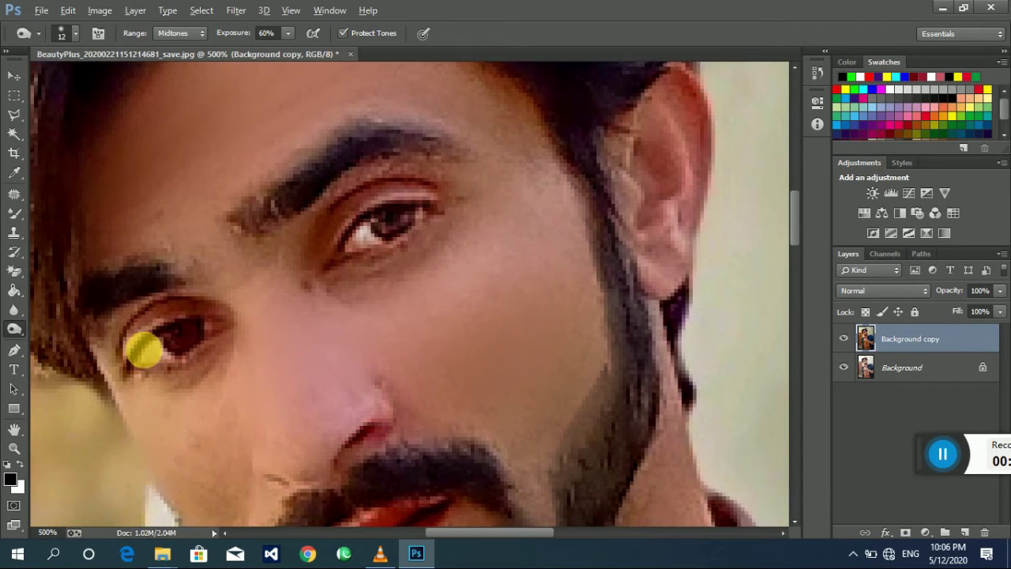
left_click_drag(140, 350, 207, 349)
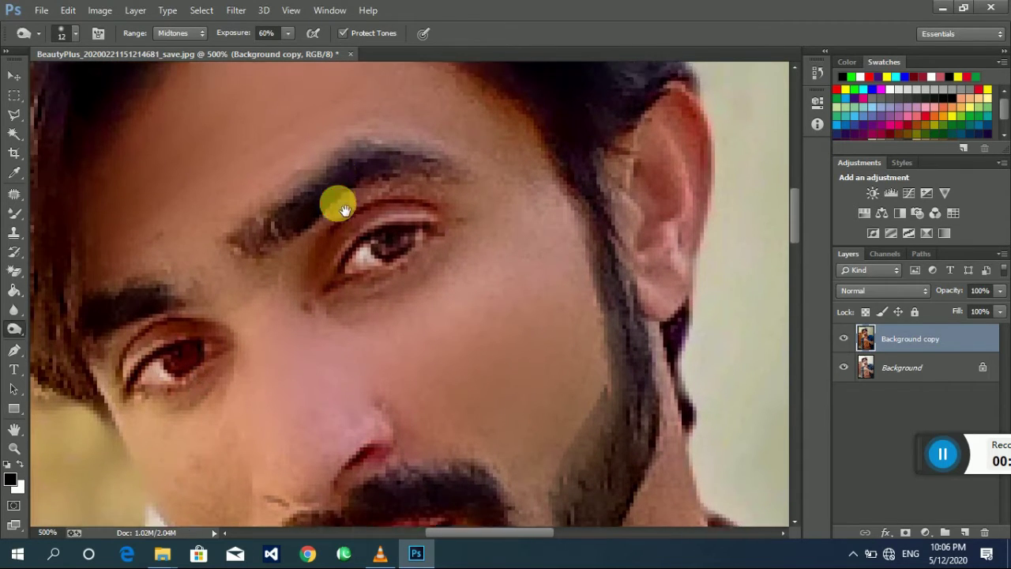
scroll(334, 203, "up", 3)
left_click_drag(11, 122, 63, 126)
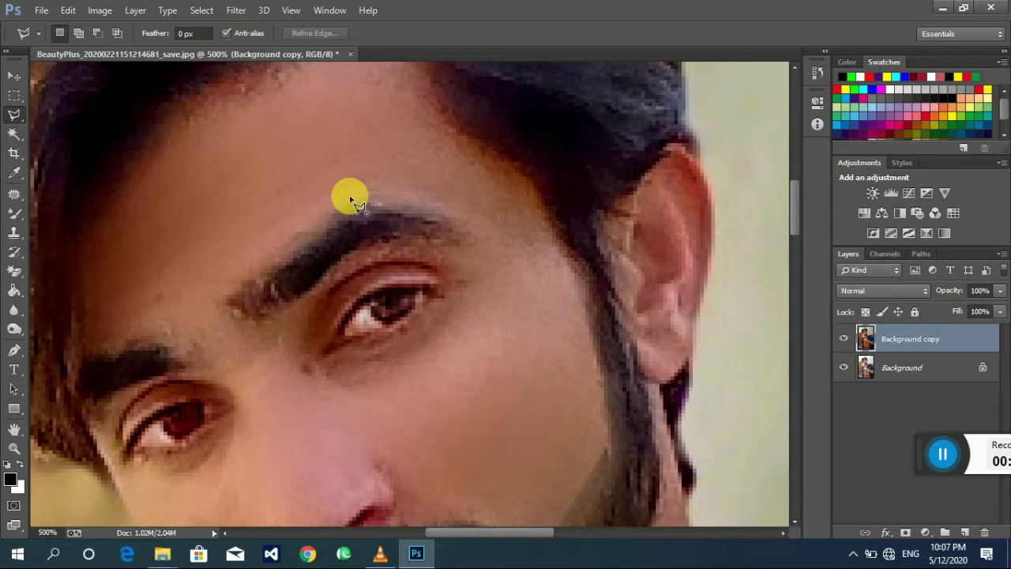
Step: Outline the bare gap at the eyebrow's inner end with the Polygonal Lasso
scroll(350, 198, "up", 1)
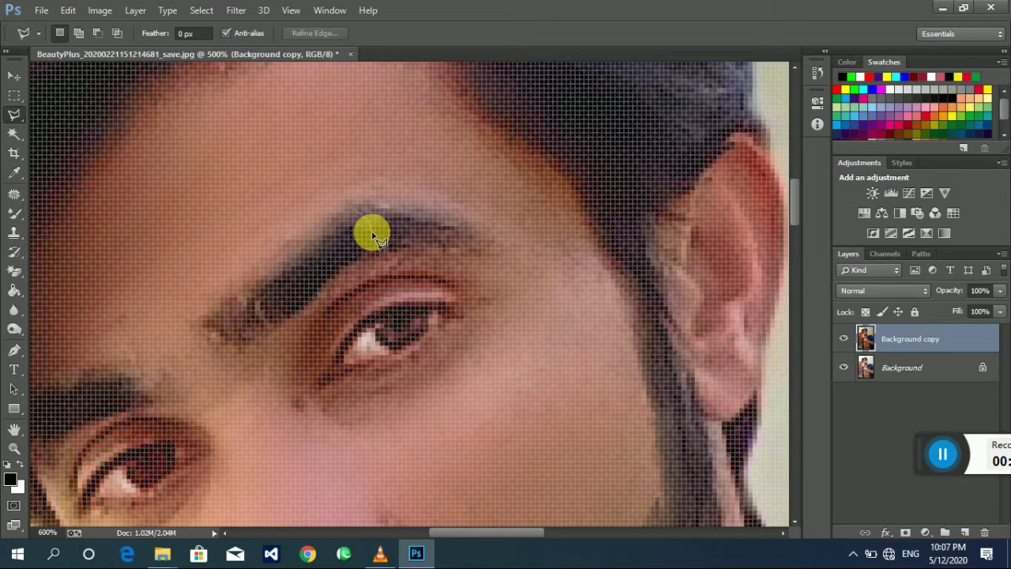
left_click_drag(365, 262, 378, 278)
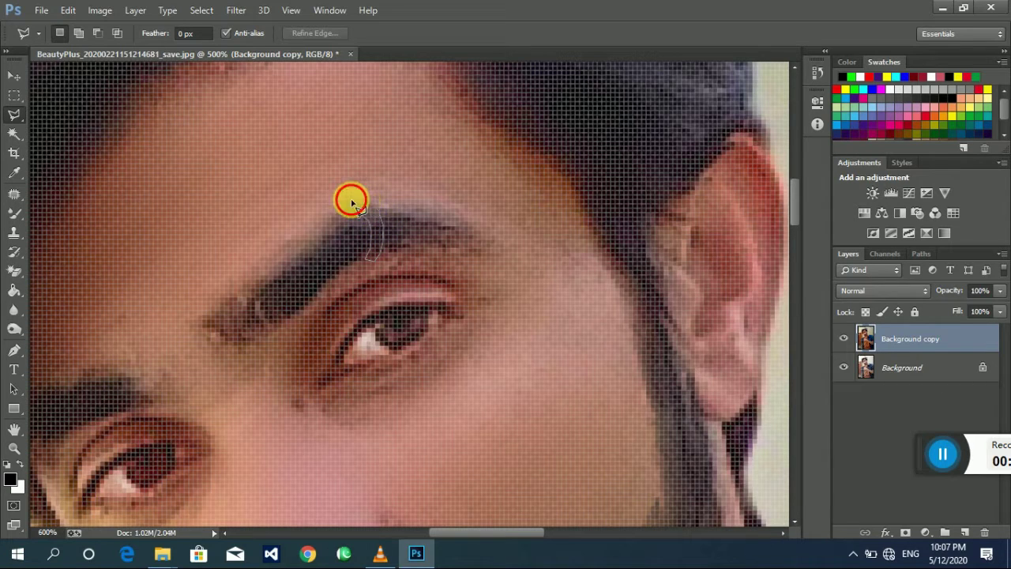
left_click_drag(352, 211, 350, 203)
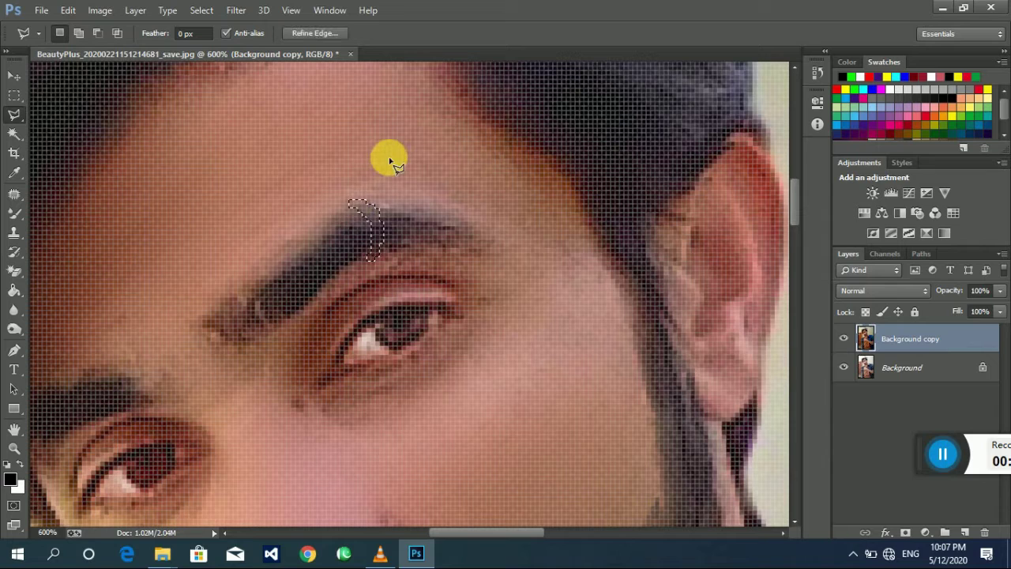
left_click(14, 94)
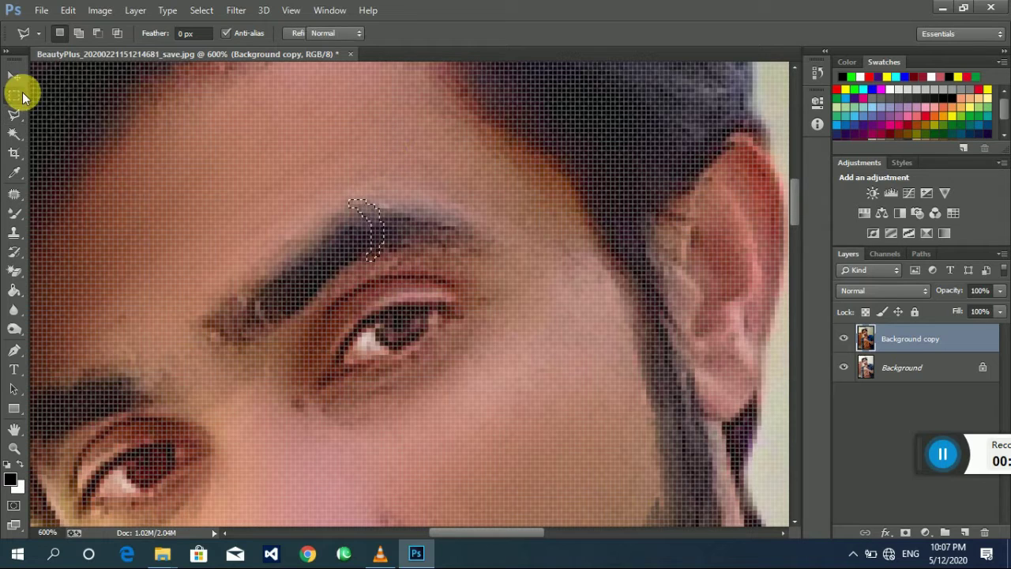
left_click(85, 113)
left_click(11, 116)
left_click(76, 127)
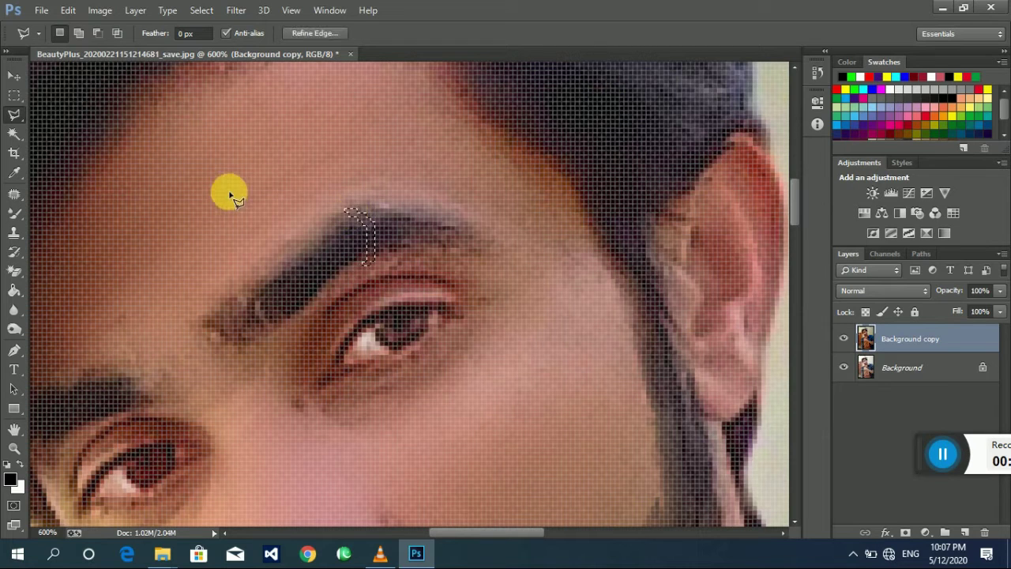
left_click_drag(15, 95, 73, 97)
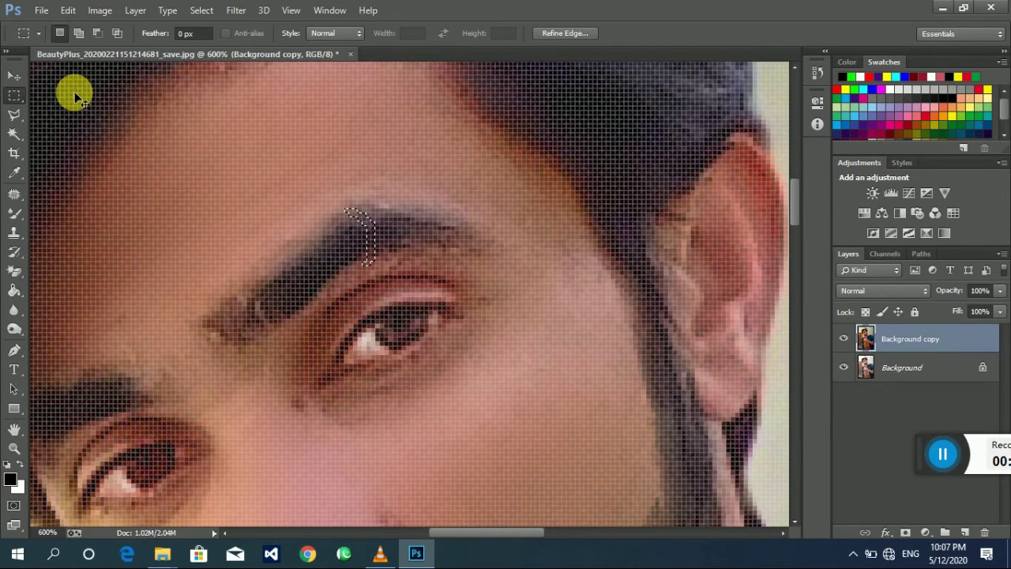
Step: Sample the forehead skin tone, paint the eyebrow patch with a 20 px brush, then deselect
key("ctrl+minus")
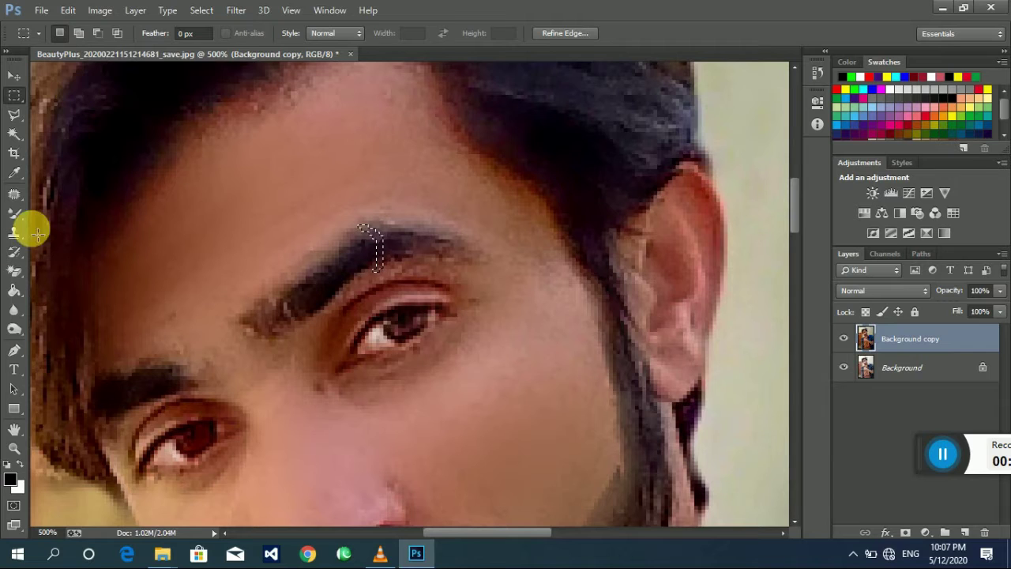
left_click_drag(14, 174, 131, 176)
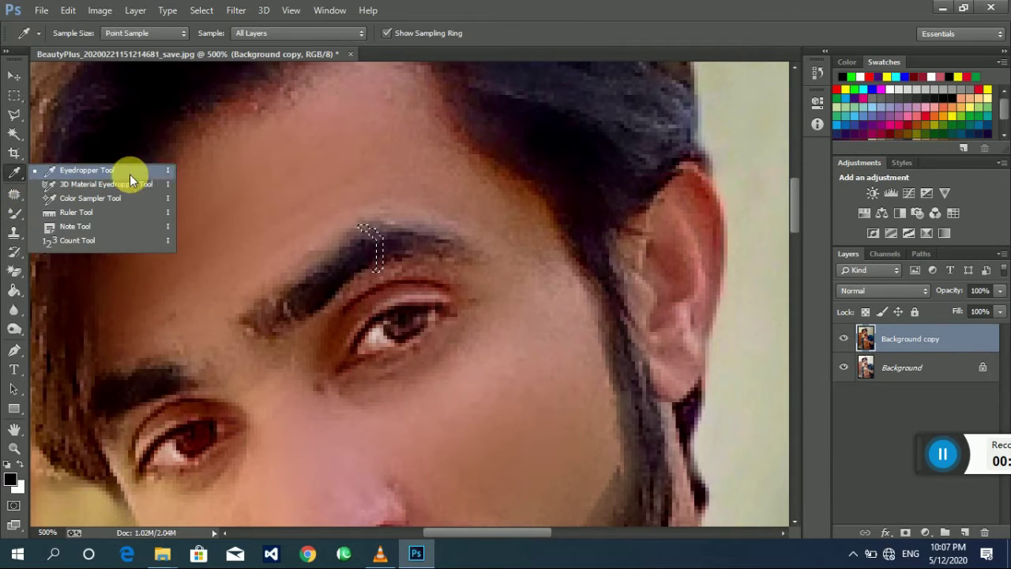
left_click(300, 164)
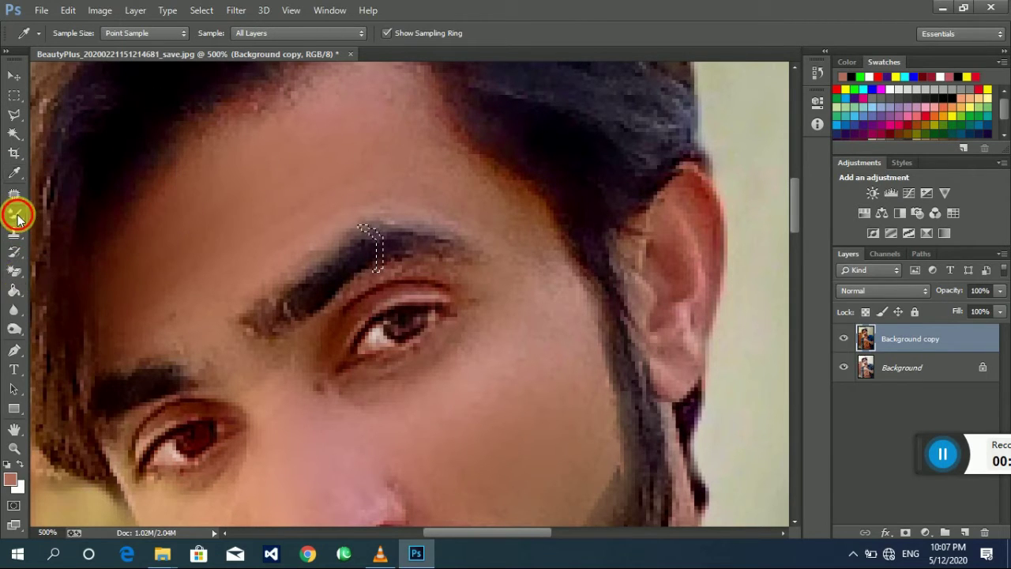
left_click_drag(16, 213, 90, 211)
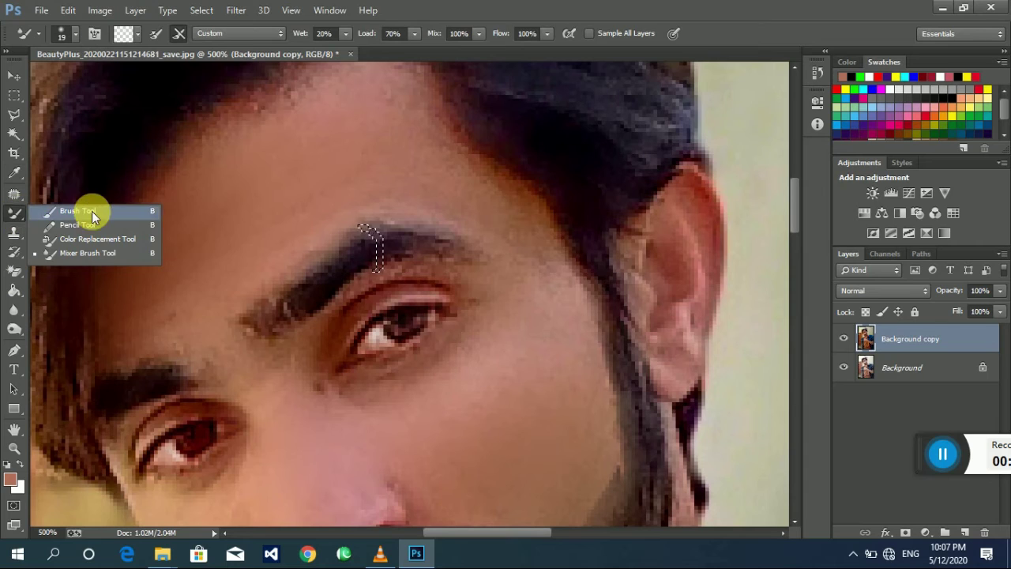
left_click(75, 34)
left_click_drag(93, 80, 90, 80)
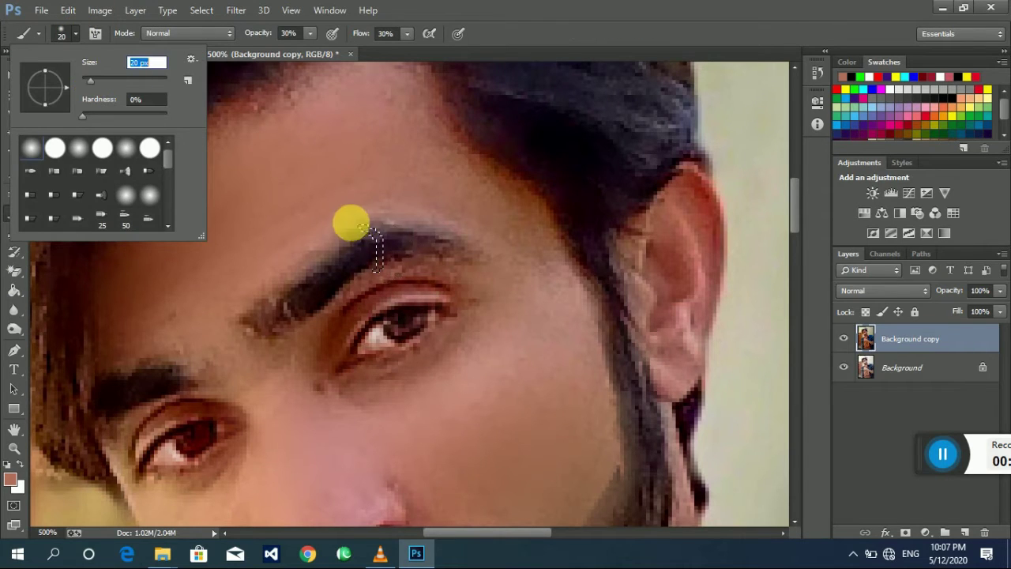
left_click(403, 294)
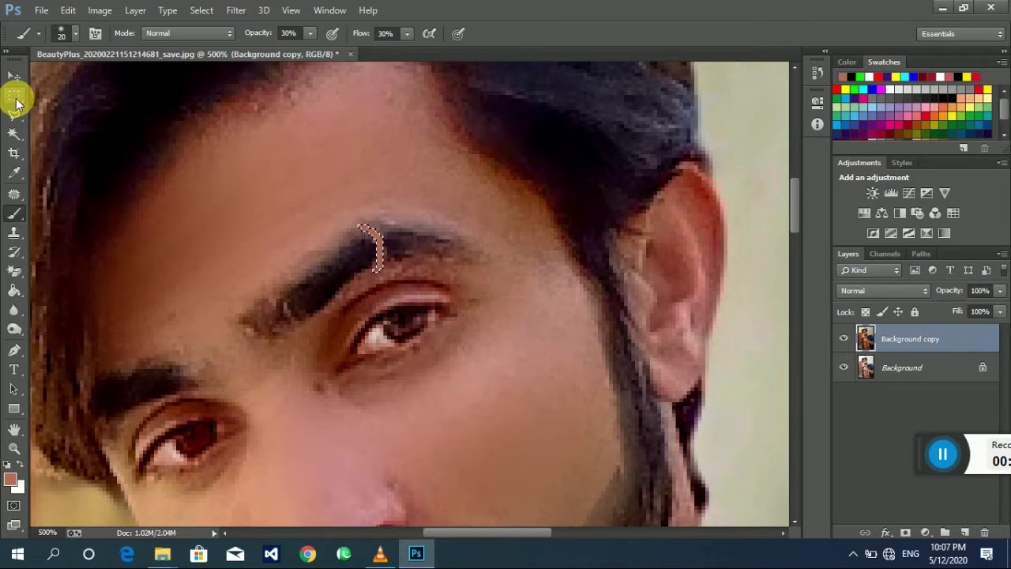
left_click(14, 95)
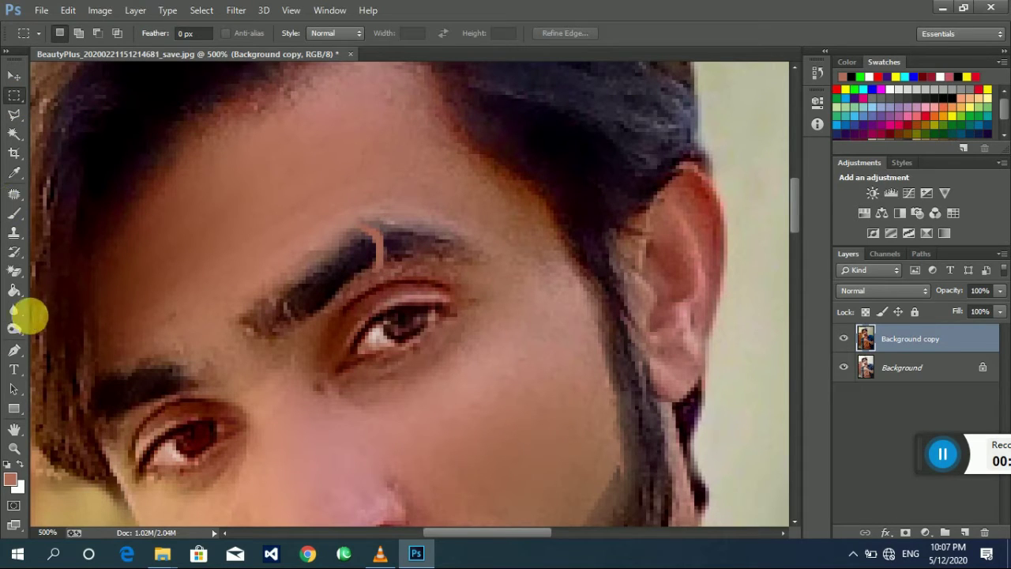
left_click(15, 317)
left_click(52, 308)
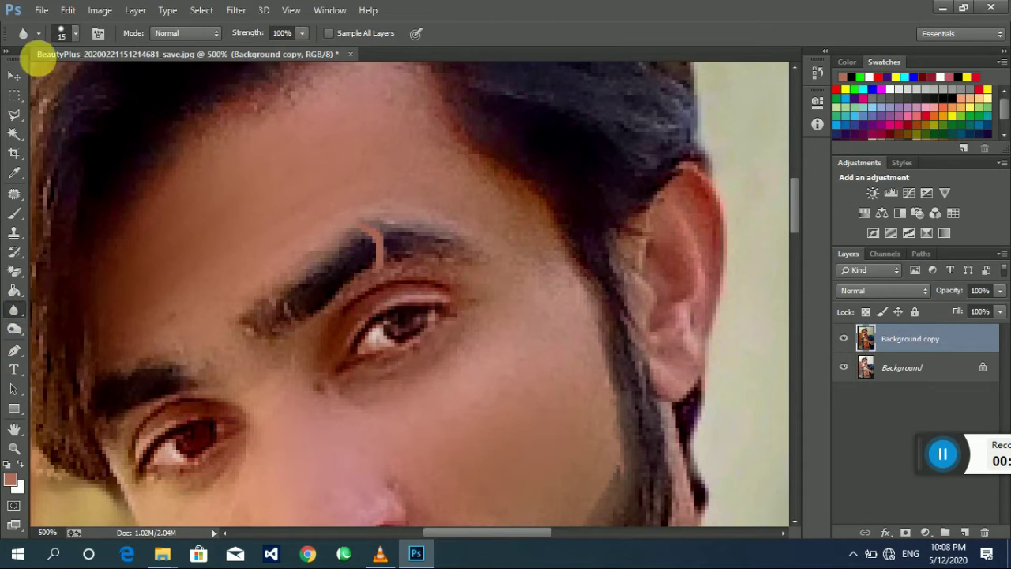
Step: Blur the painted eyebrow patch with a 10 px Blur brush, then set 1 px and zoom out
left_click(77, 33)
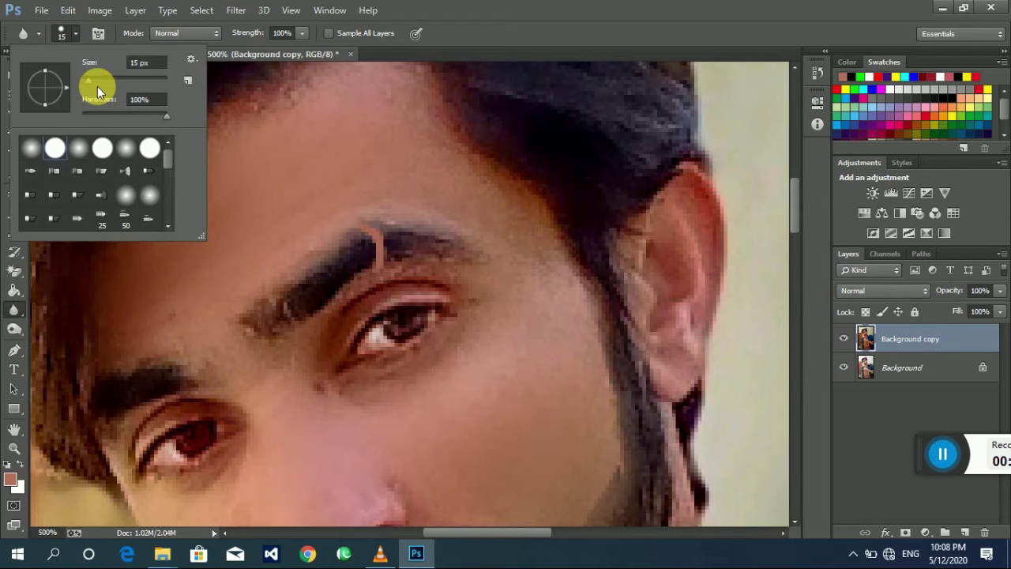
left_click(86, 82)
left_click_drag(87, 83, 84, 82)
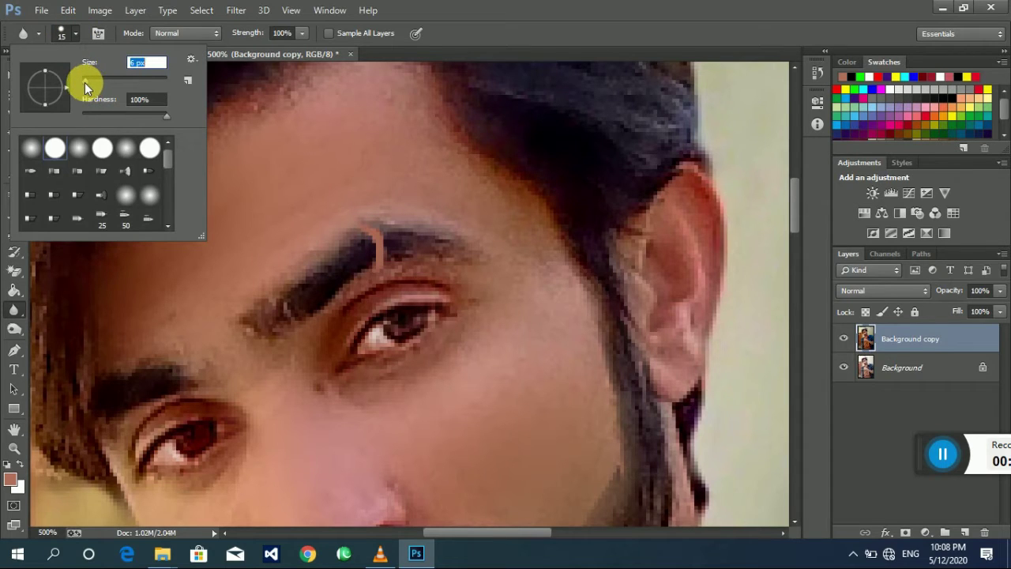
left_click(378, 248)
left_click_drag(378, 247, 356, 211)
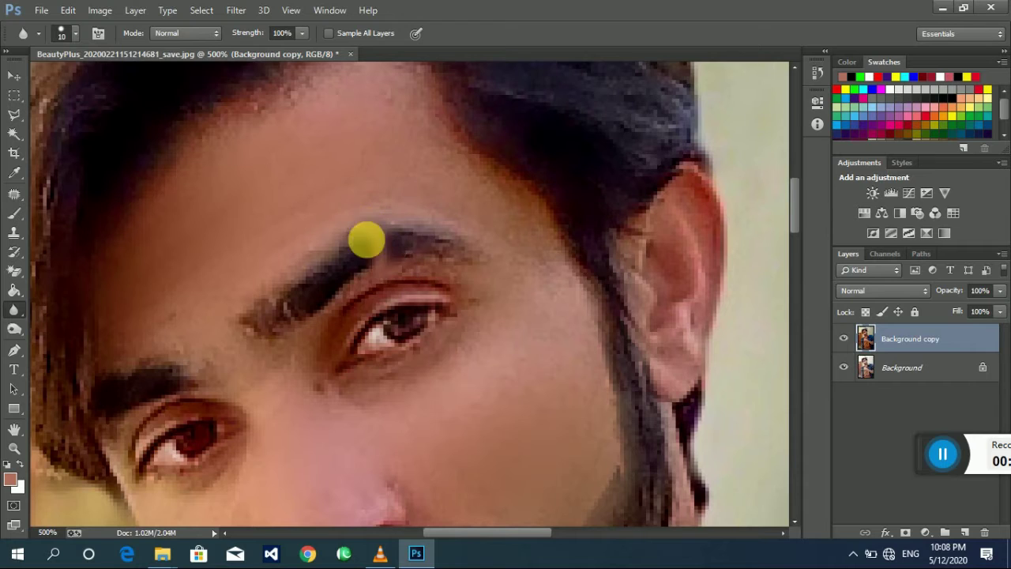
left_click(70, 38)
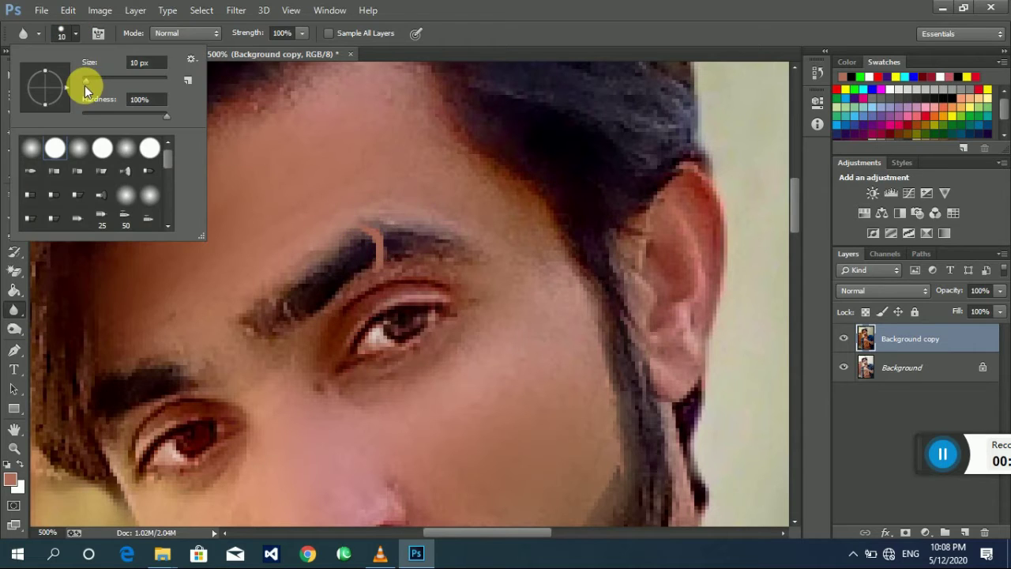
left_click(84, 80)
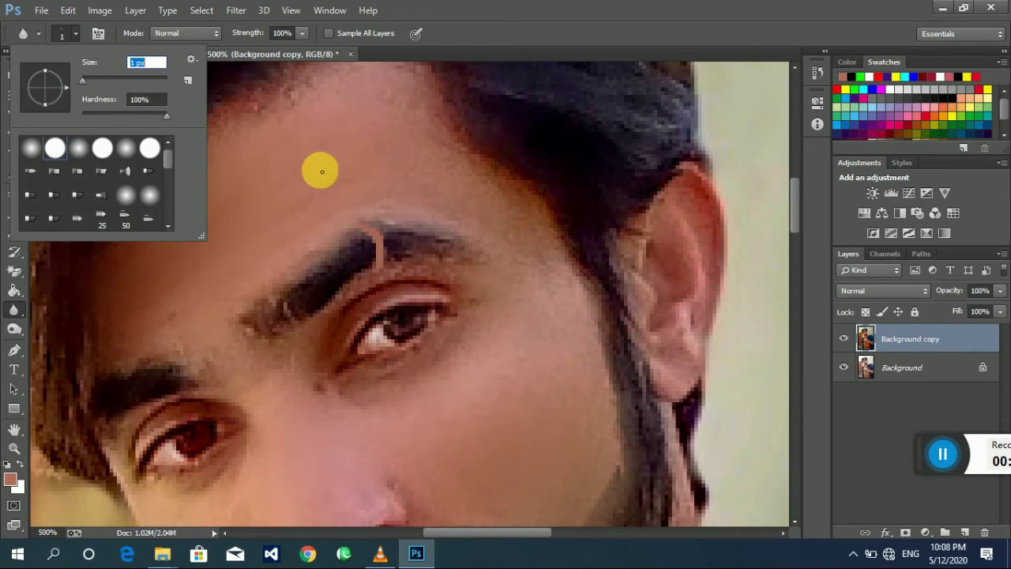
left_click(385, 216)
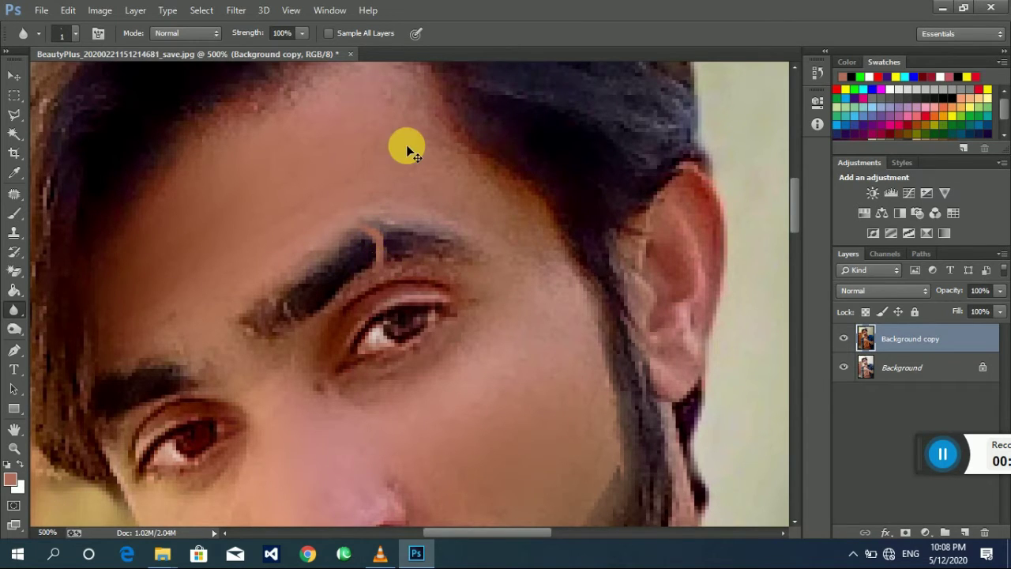
key("ctrl+minus")
key("ctrl+minus")
key("ctrl+minus")
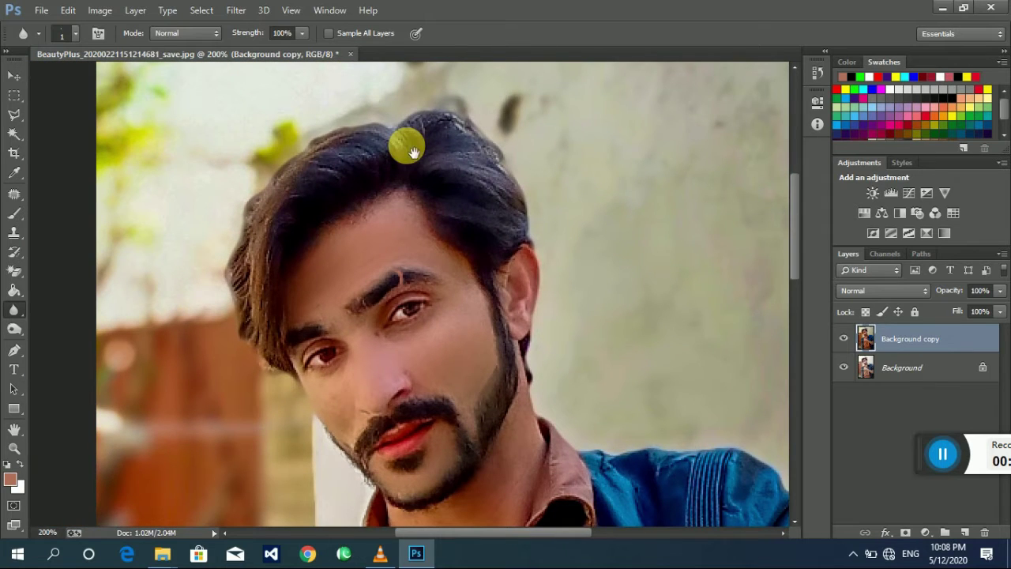
left_click_drag(384, 323, 345, 226)
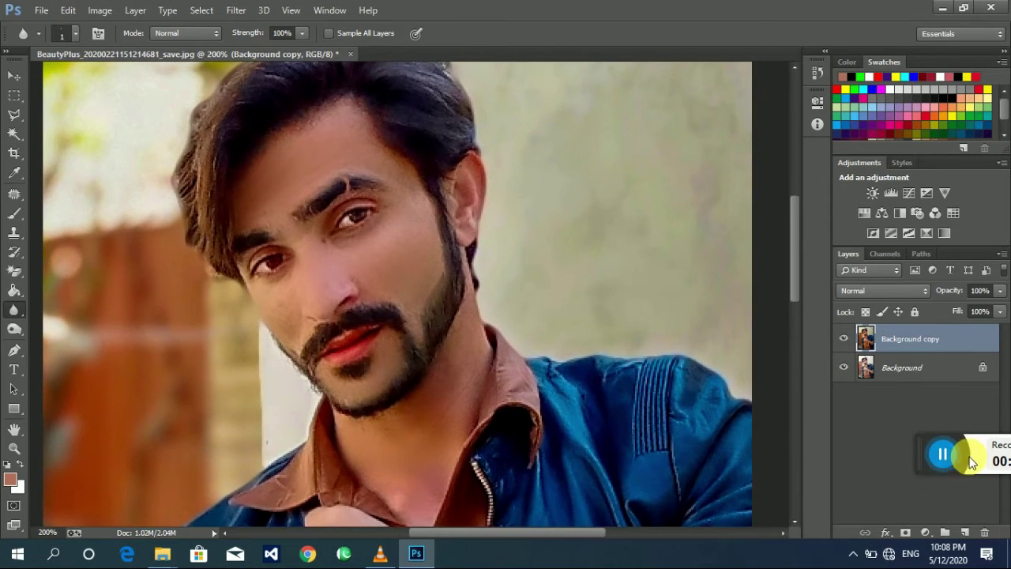
key("ctrl+minus")
left_click_drag(359, 478, 977, 452)
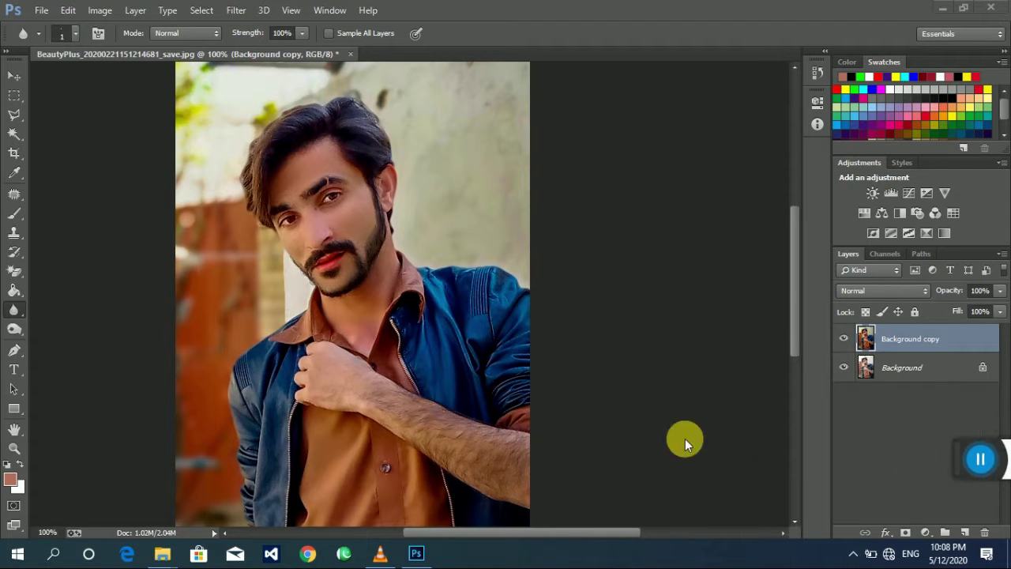
left_click(11, 77)
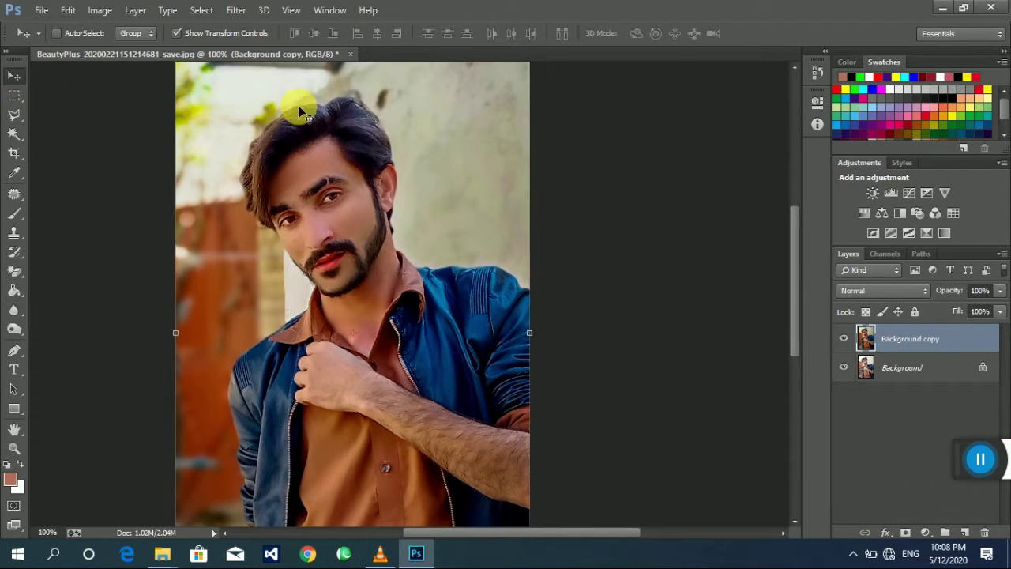
left_click(844, 338)
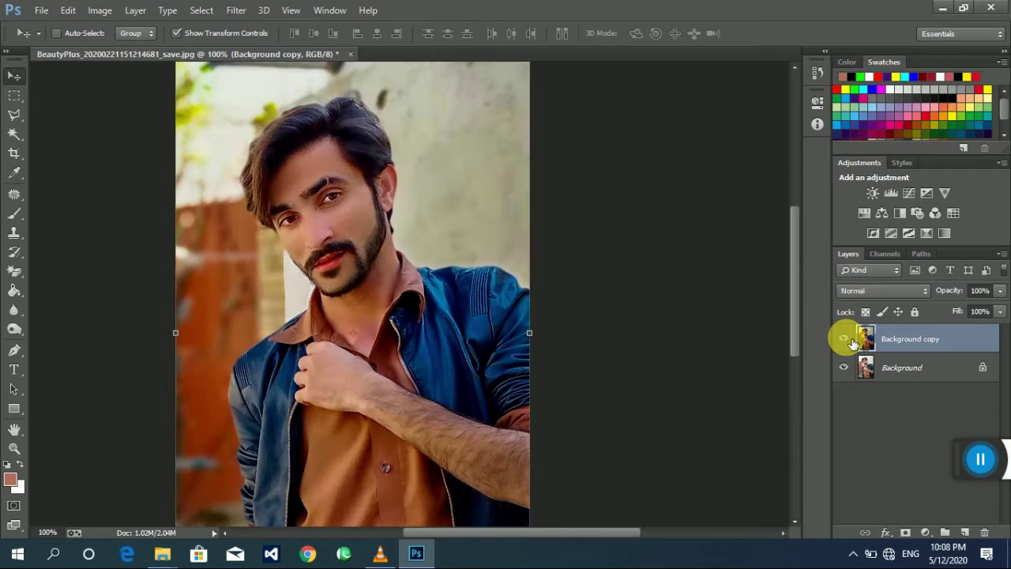
Step: Switch to the Polygonal Lasso Tool and zoom to 200% on the forearm and jacket
scroll(417, 362, "down", 3)
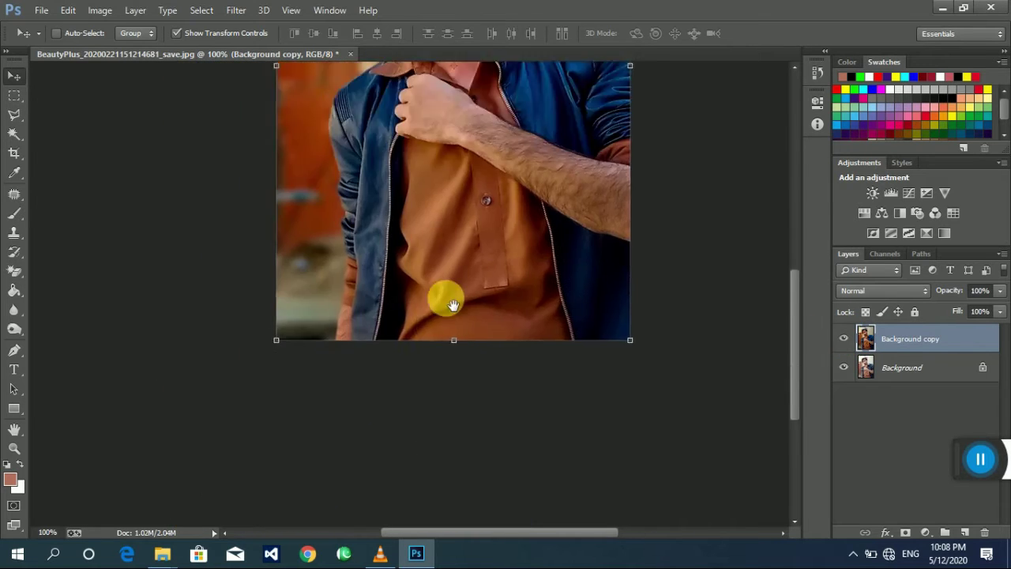
scroll(422, 376, "down", 3)
scroll(423, 376, "up", 3)
scroll(436, 368, "up", 2)
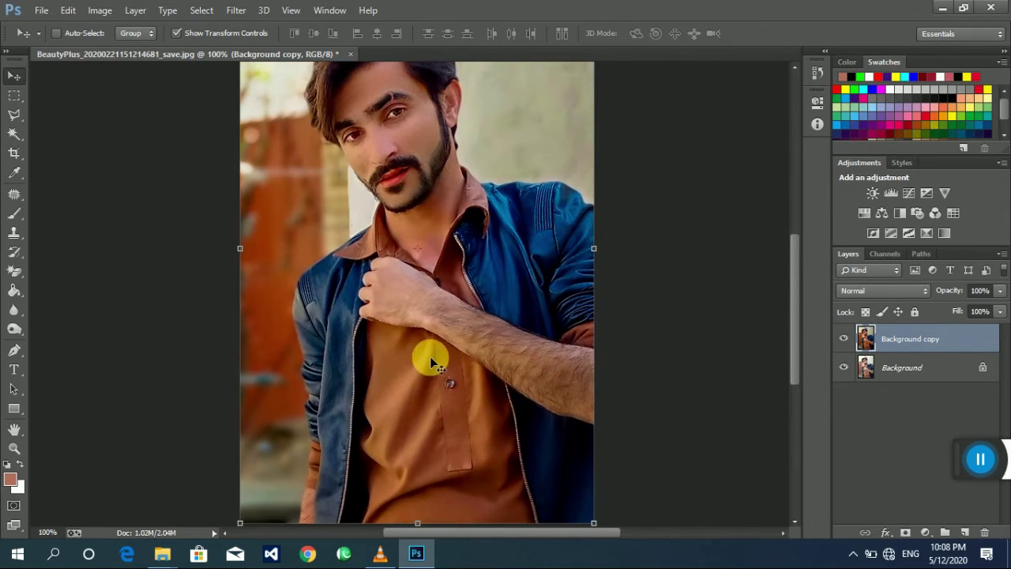
left_click(16, 117)
left_click(87, 126)
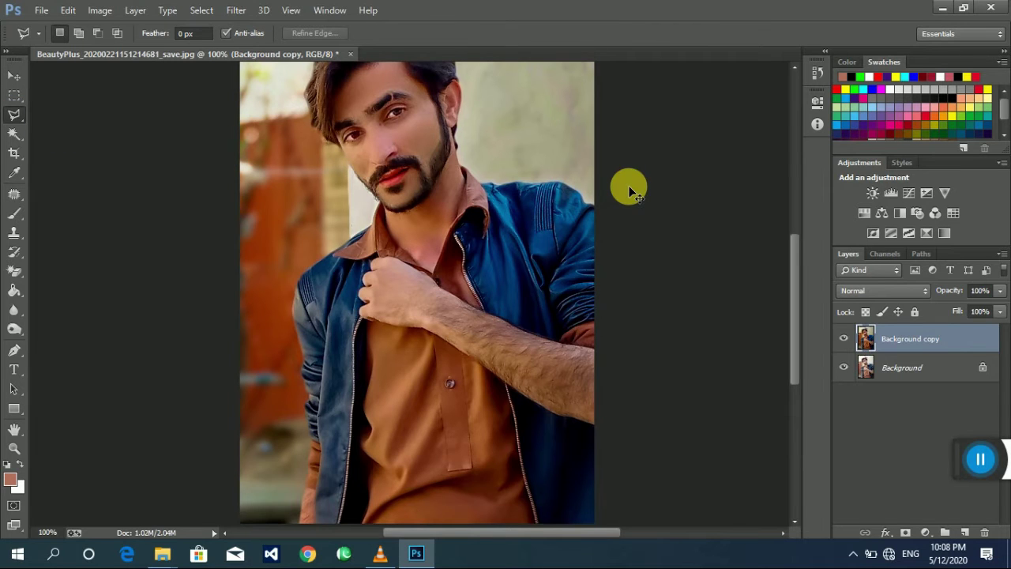
key("ctrl+plus")
left_click_drag(636, 192, 417, 226)
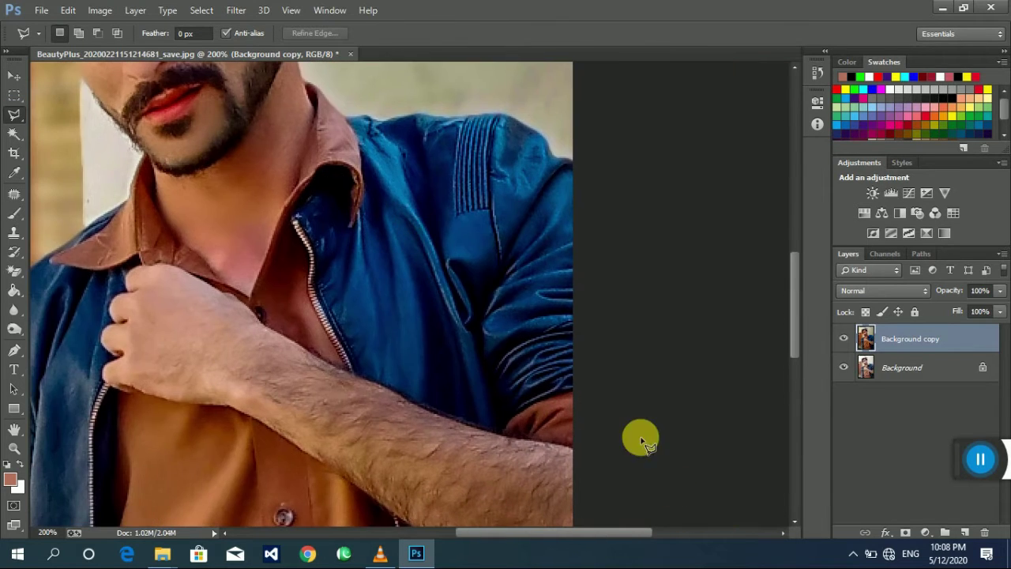
Step: Trace the jacket along the forearm, zipper and collar, closing off-canvas on the right
left_click(646, 382)
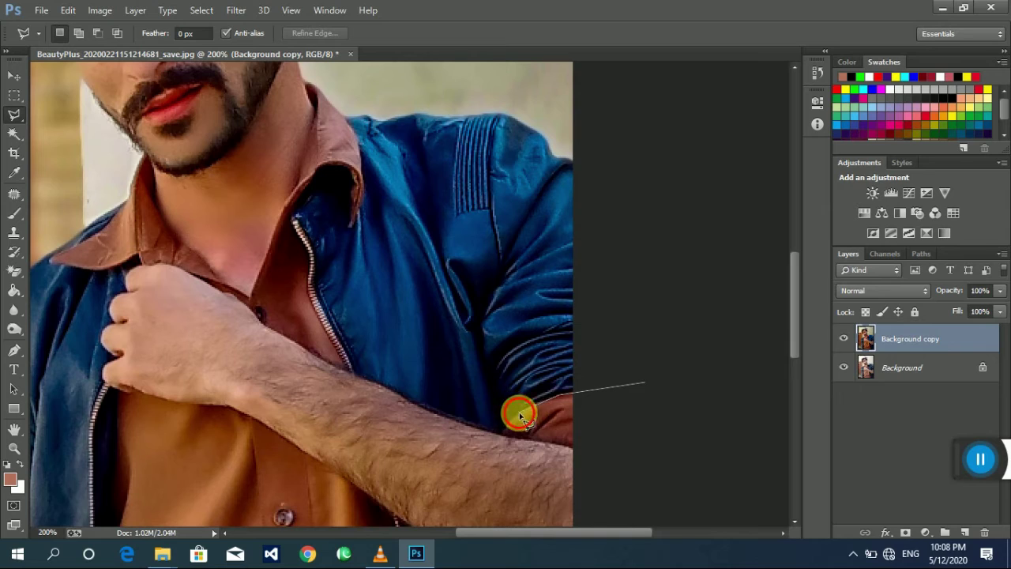
left_click(500, 433)
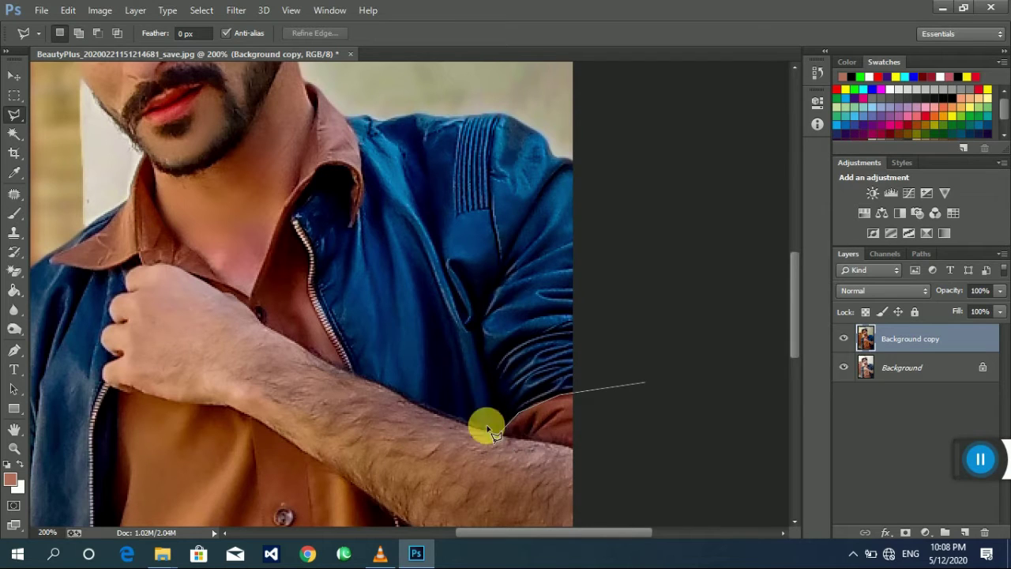
left_click(409, 403)
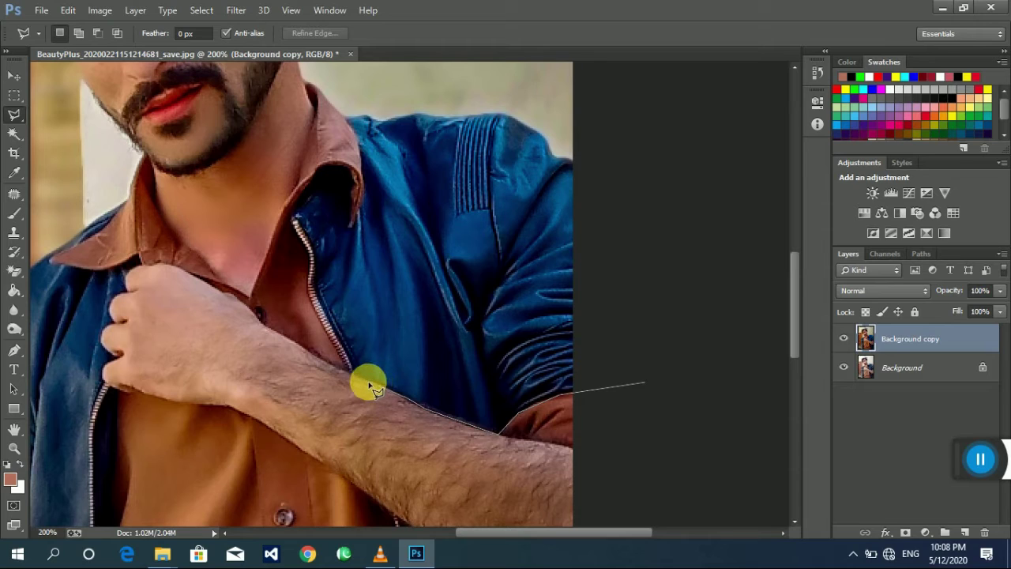
left_click(358, 384)
left_click(296, 218)
left_click(317, 183)
left_click(355, 228)
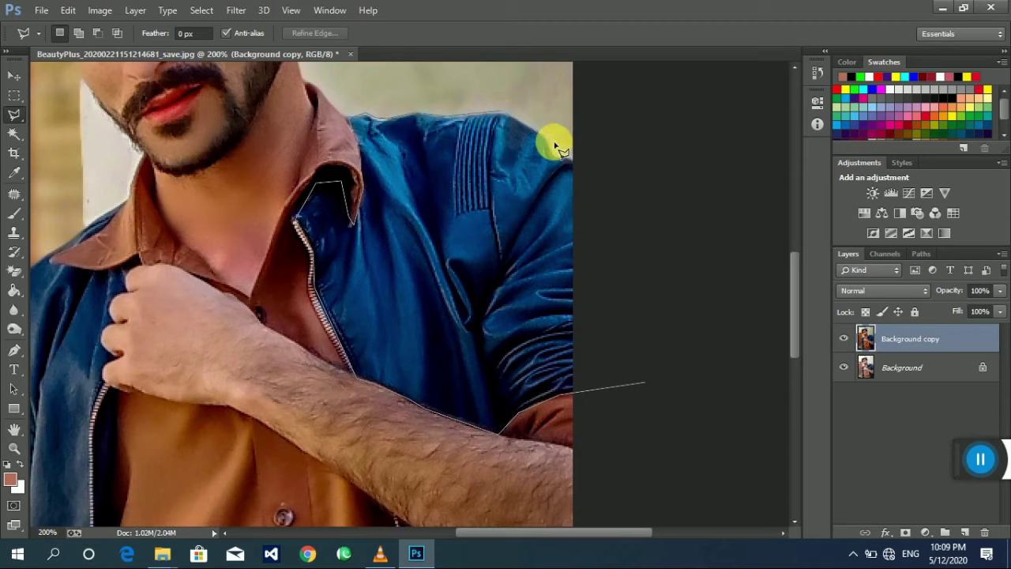
left_click(643, 168)
left_click(668, 316)
left_click(648, 384)
Step: In Add to Selection mode, start an outline up the left jacket edge to the hand
scroll(648, 385, "down", 5)
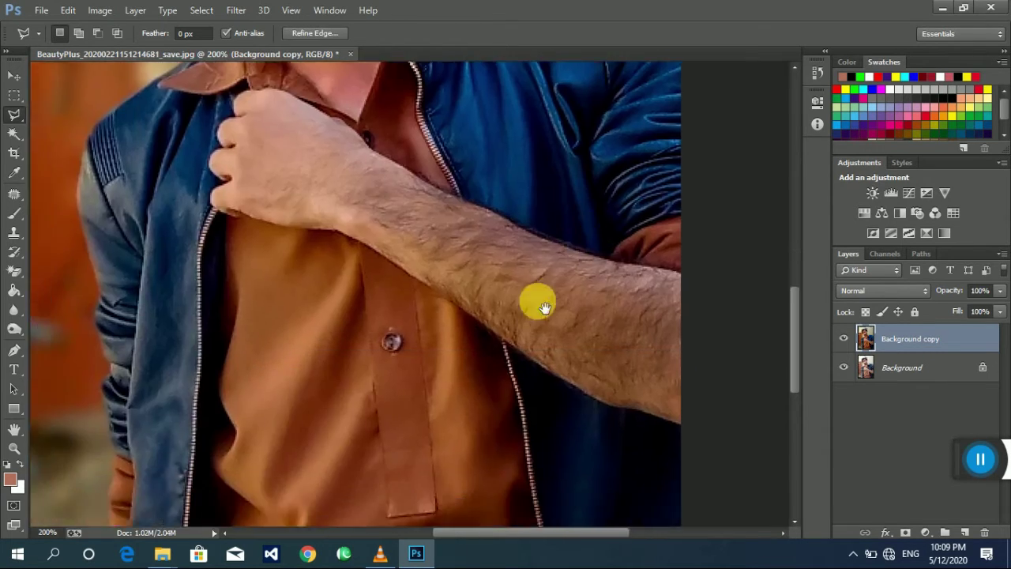
scroll(535, 300, "left", 5)
scroll(469, 377, "up", 2)
scroll(445, 379, "down", 3)
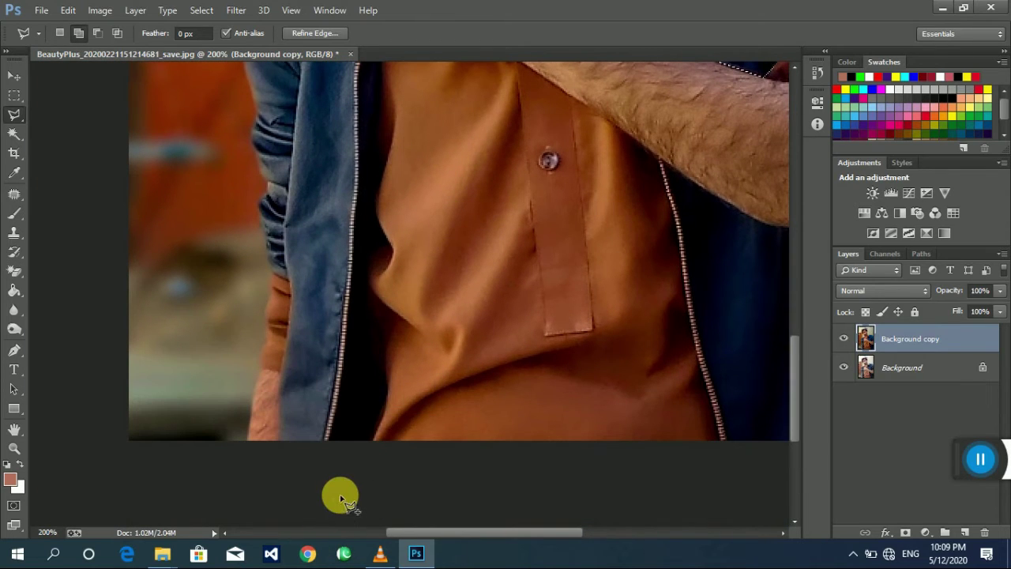
left_click(333, 490, "shift")
left_click(325, 440)
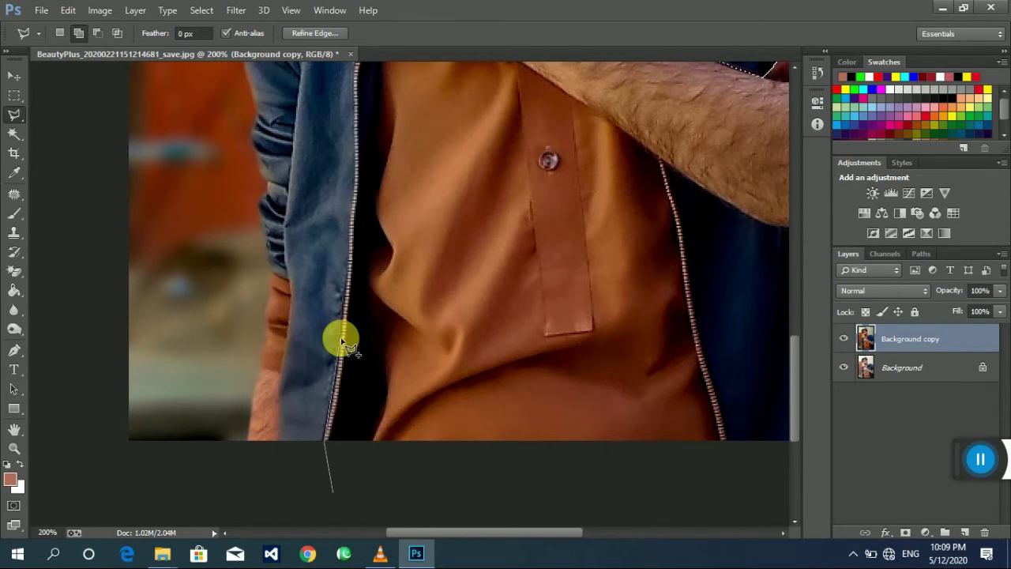
scroll(324, 269, "up", 3)
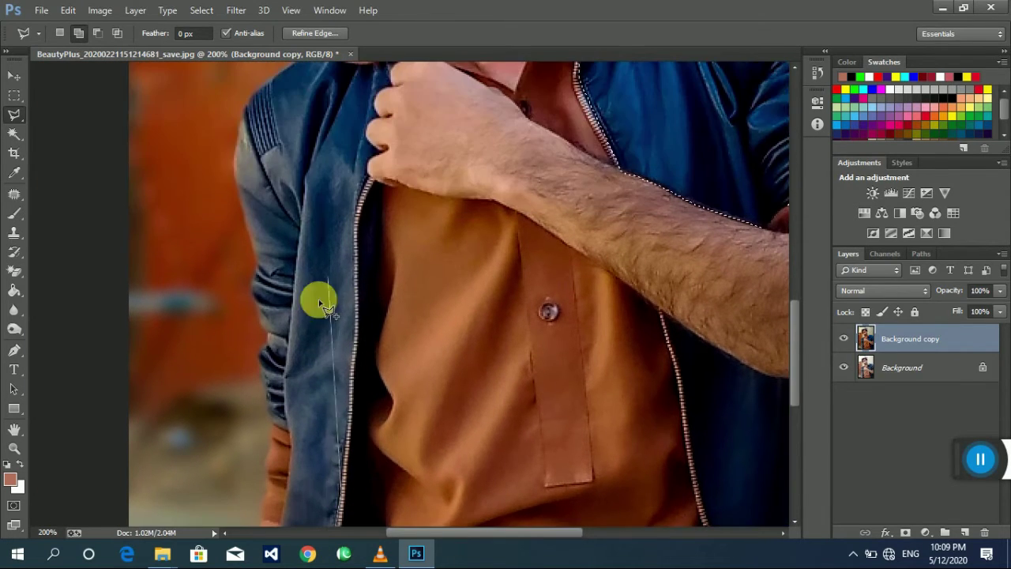
left_click(355, 328)
scroll(358, 215, "up", 2)
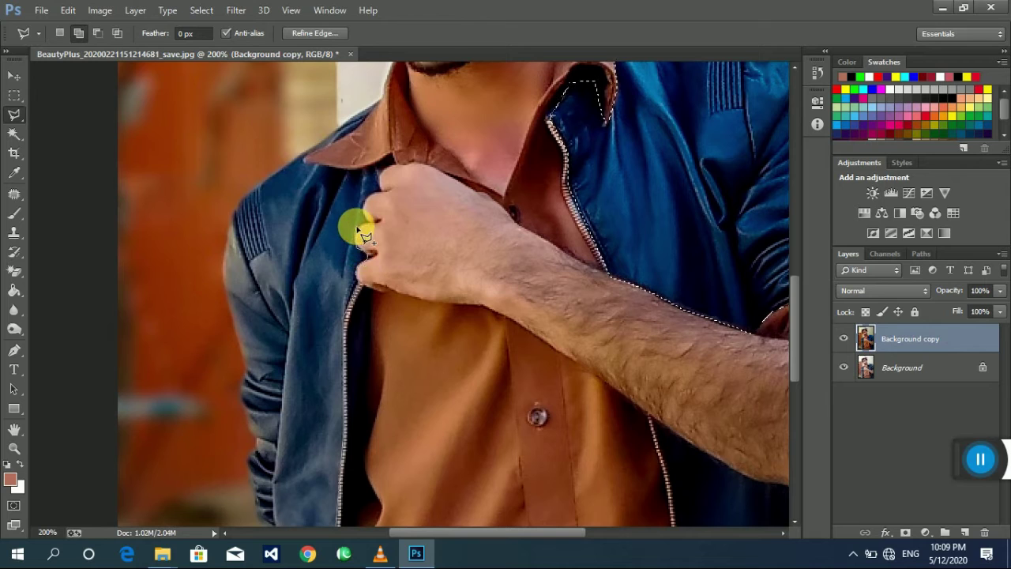
left_click(374, 224)
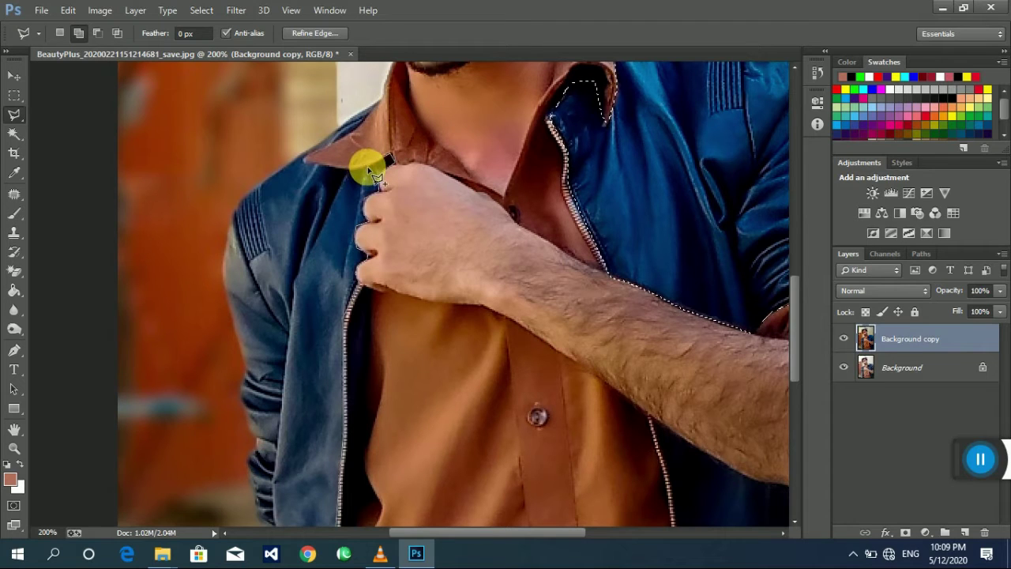
Step: Trace around the collar and shoulder, down the left jacket edge below the photo, and close it
left_click(302, 161)
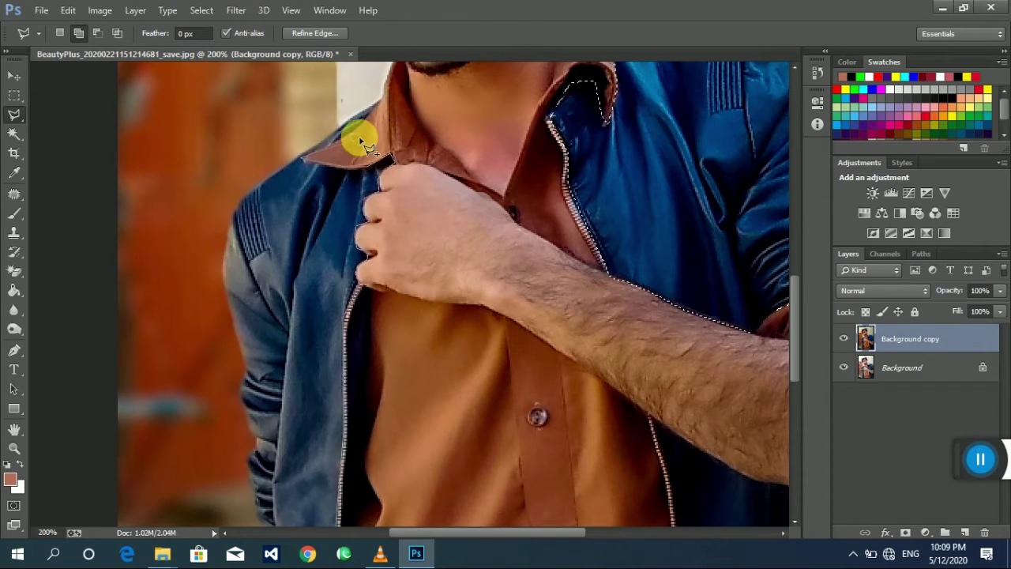
left_click(374, 101)
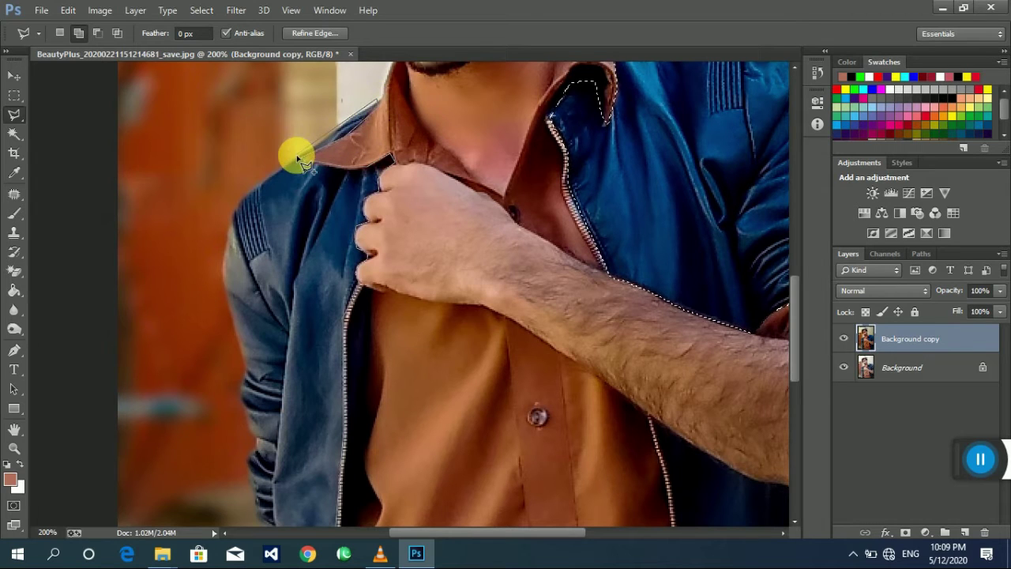
left_click(298, 161)
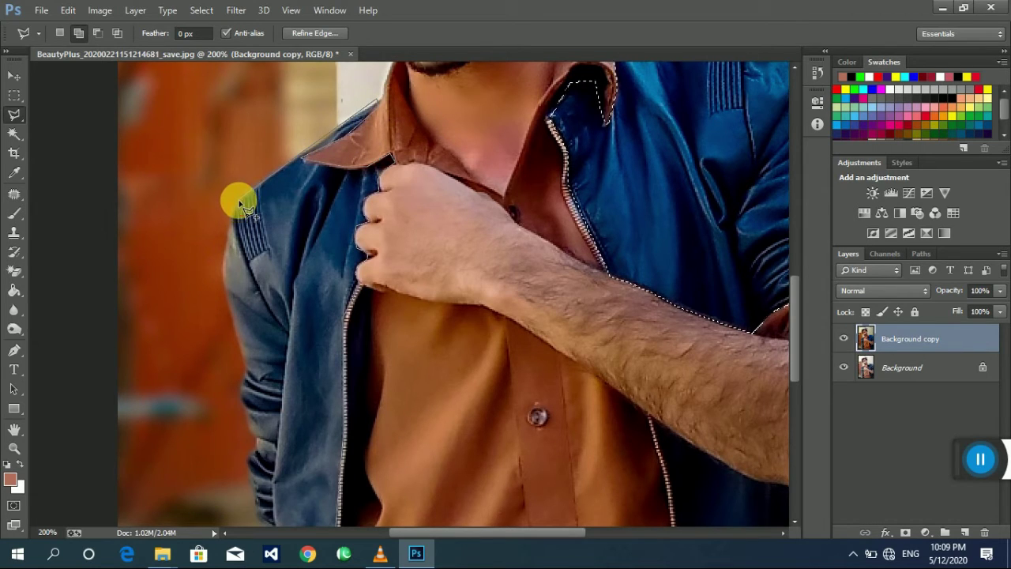
scroll(224, 237, "down", 3)
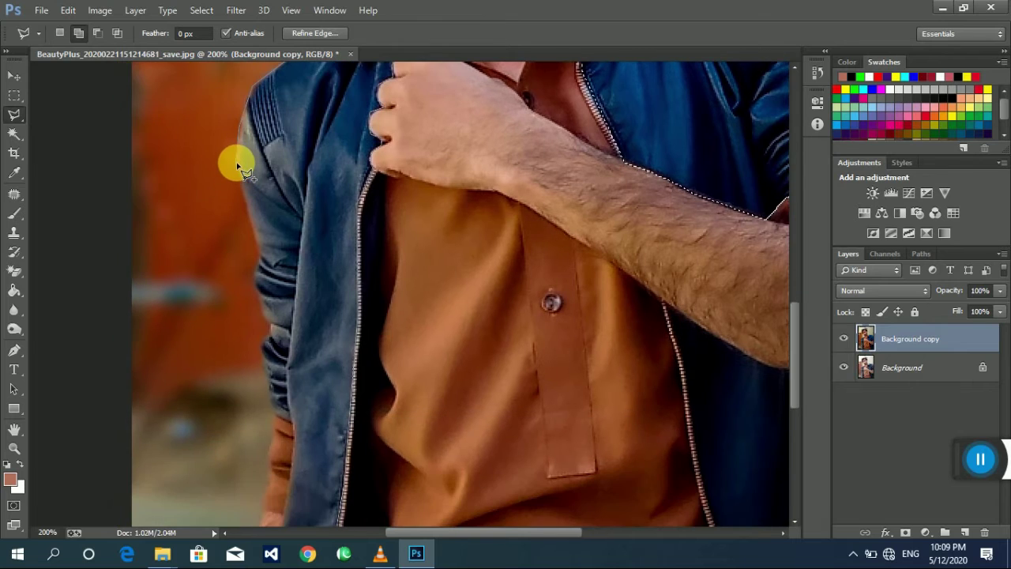
scroll(260, 244, "down", 2)
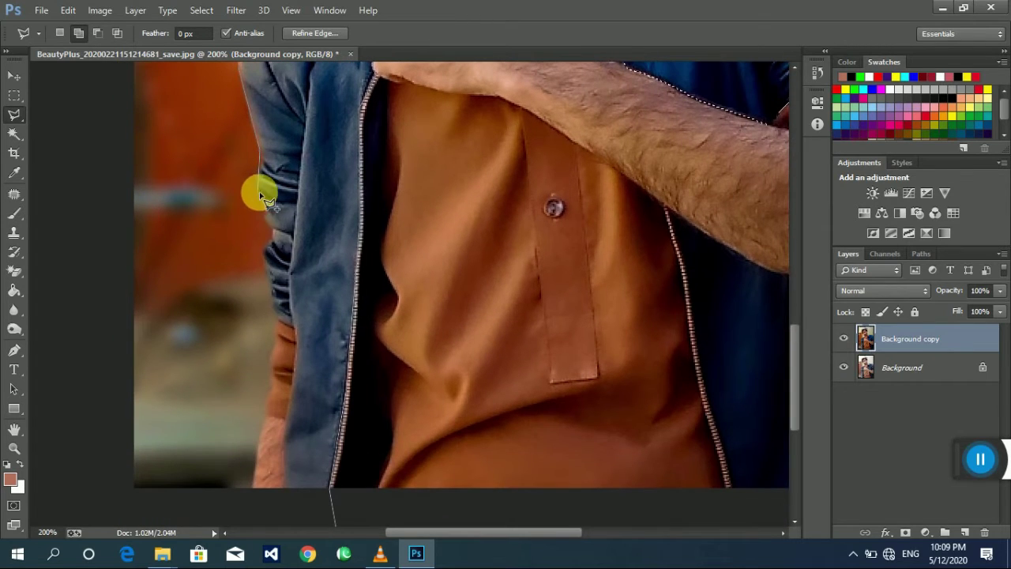
left_click(265, 233)
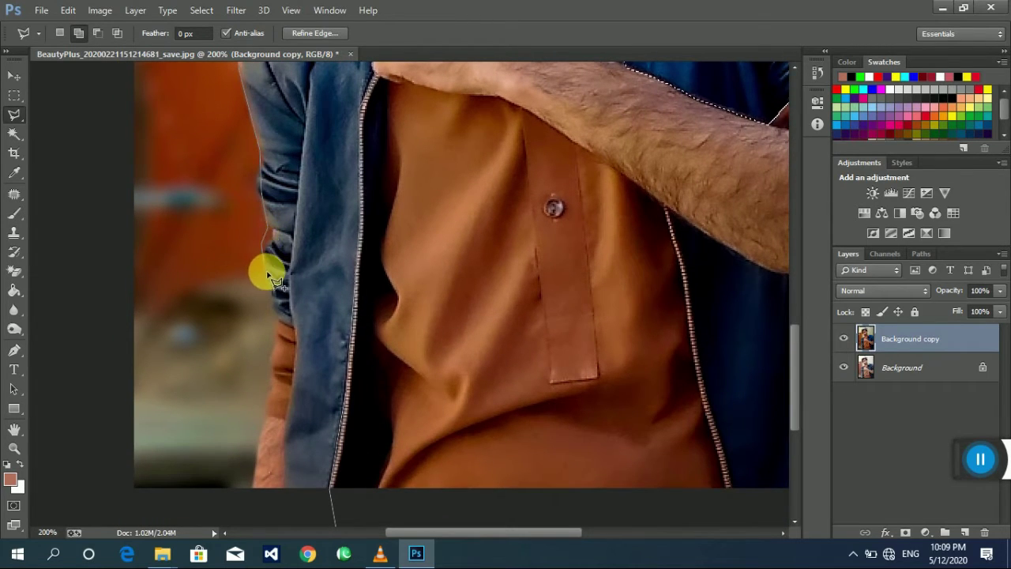
left_click(275, 312)
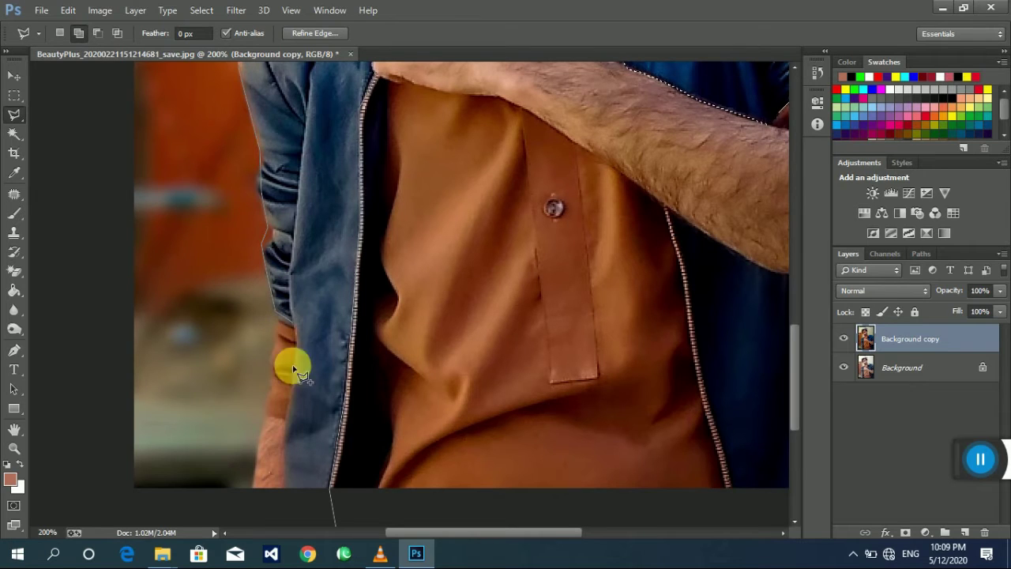
scroll(294, 368, "down", 3)
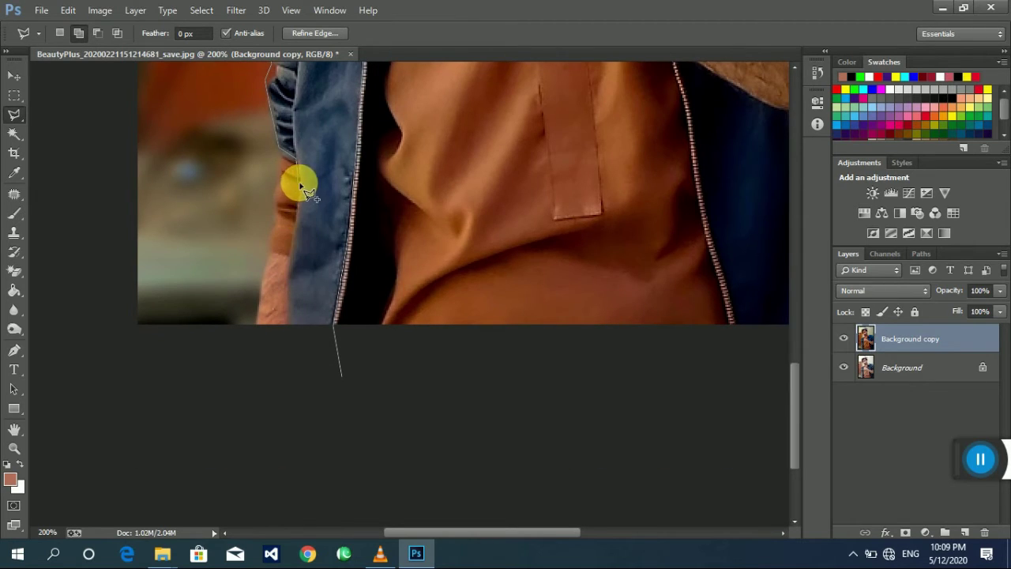
left_click(286, 373)
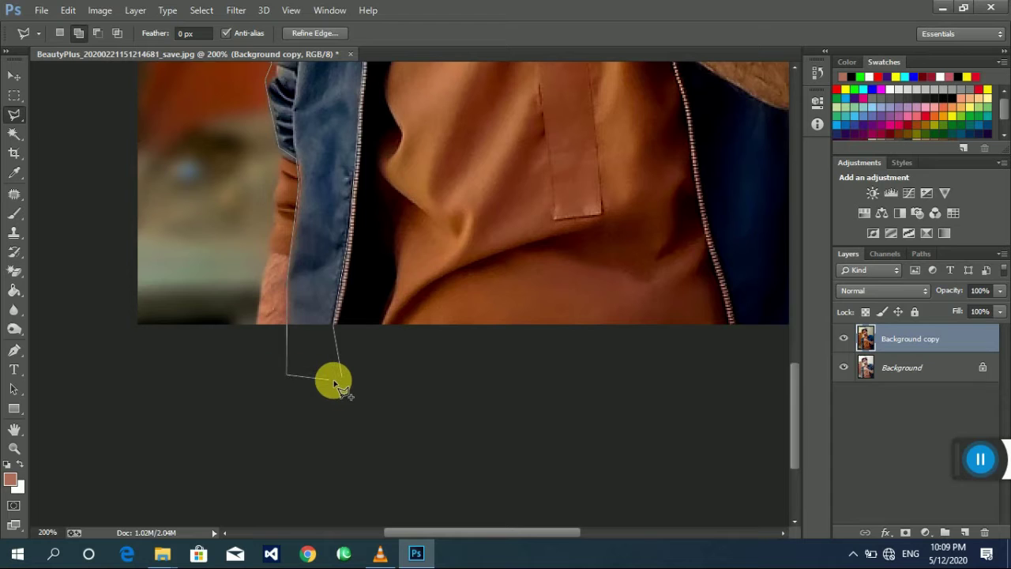
double_click(341, 378)
scroll(408, 350, "up", 3)
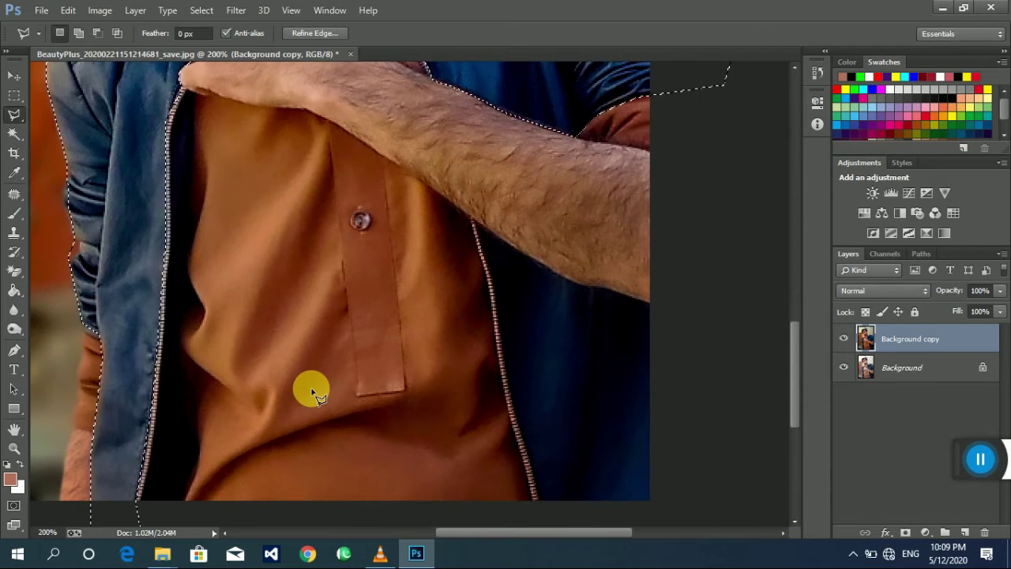
Step: Add the right jacket panel under the arm and beside the zipper to the selection
scroll(648, 416, "down", 2)
left_click(689, 456, "shift")
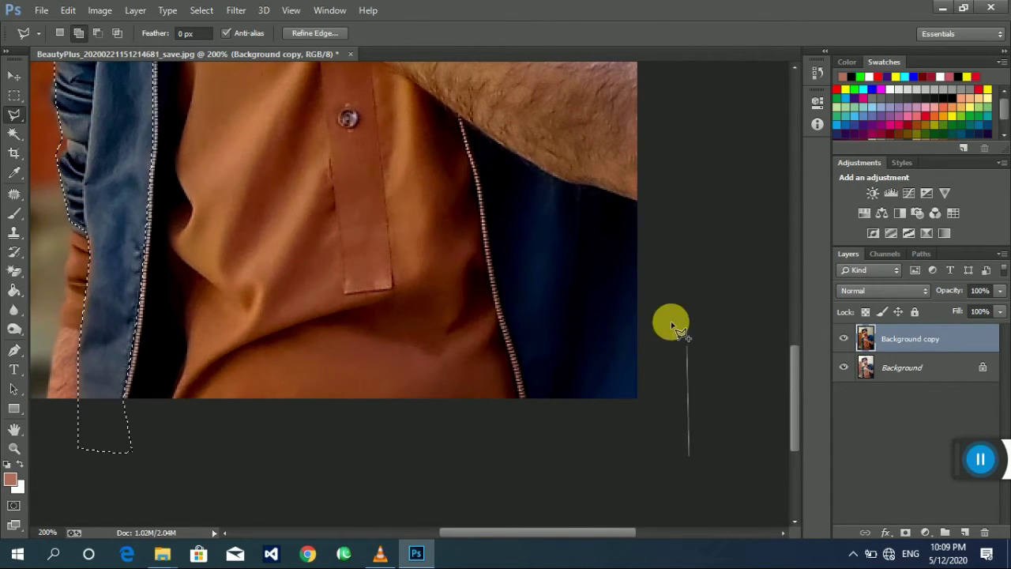
left_click(649, 205)
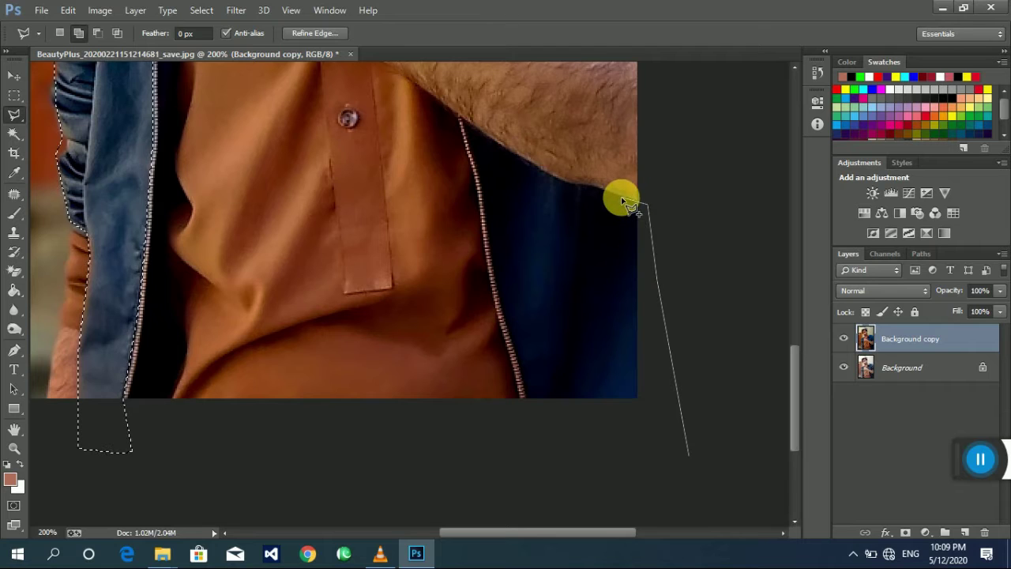
left_click(601, 188)
left_click(569, 182)
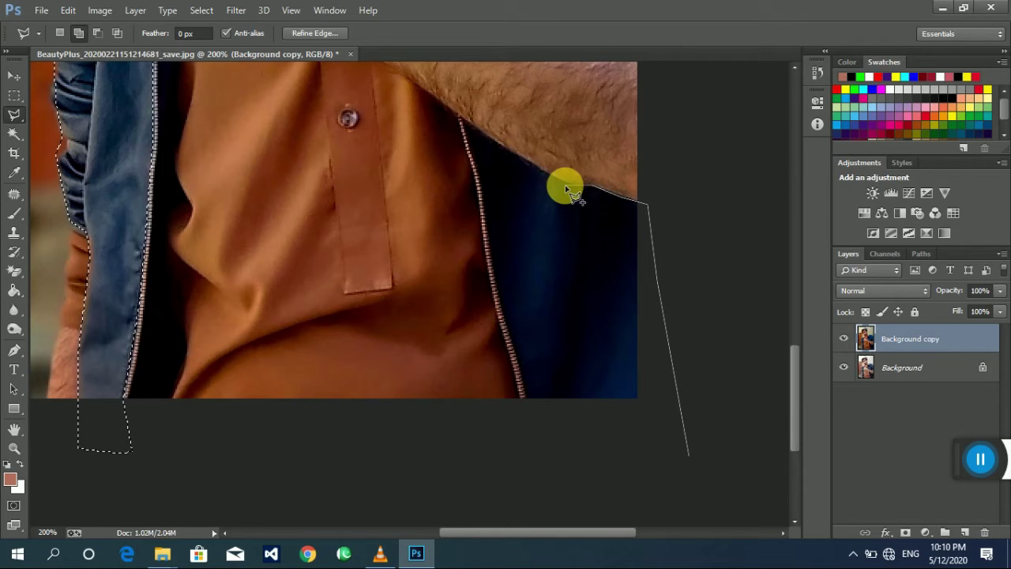
left_click(460, 119)
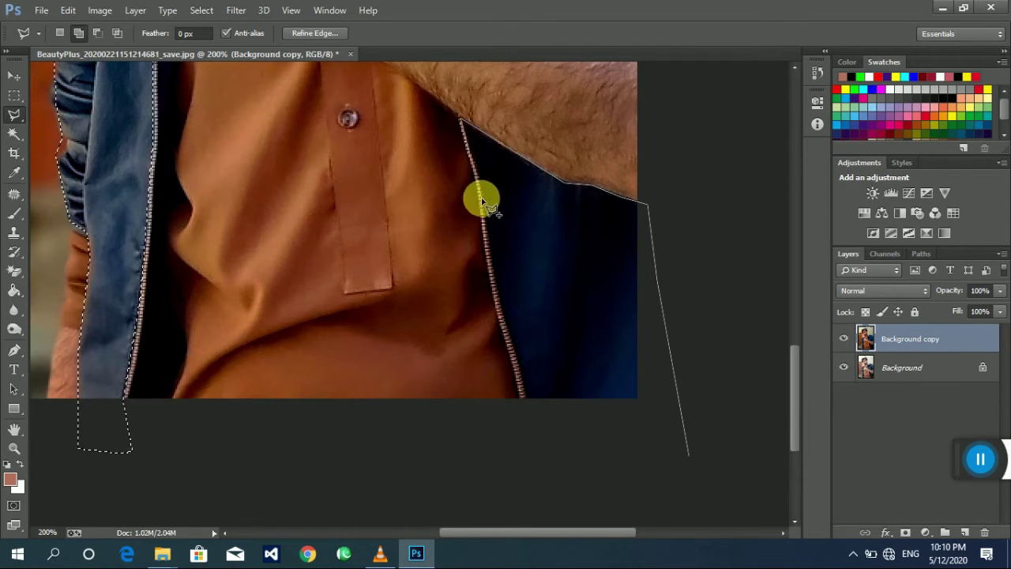
left_click(494, 278)
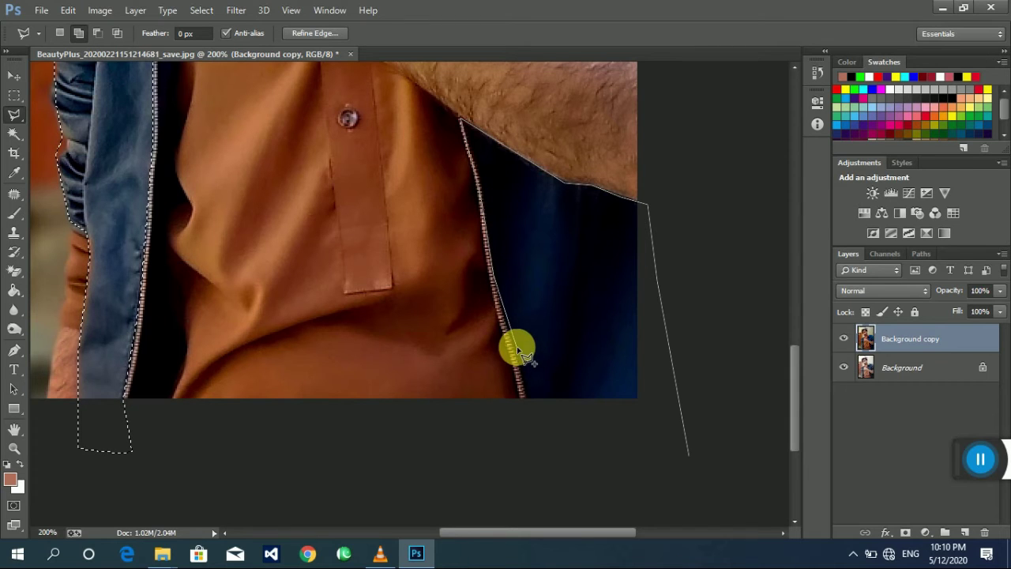
left_click(522, 396)
left_click(534, 453)
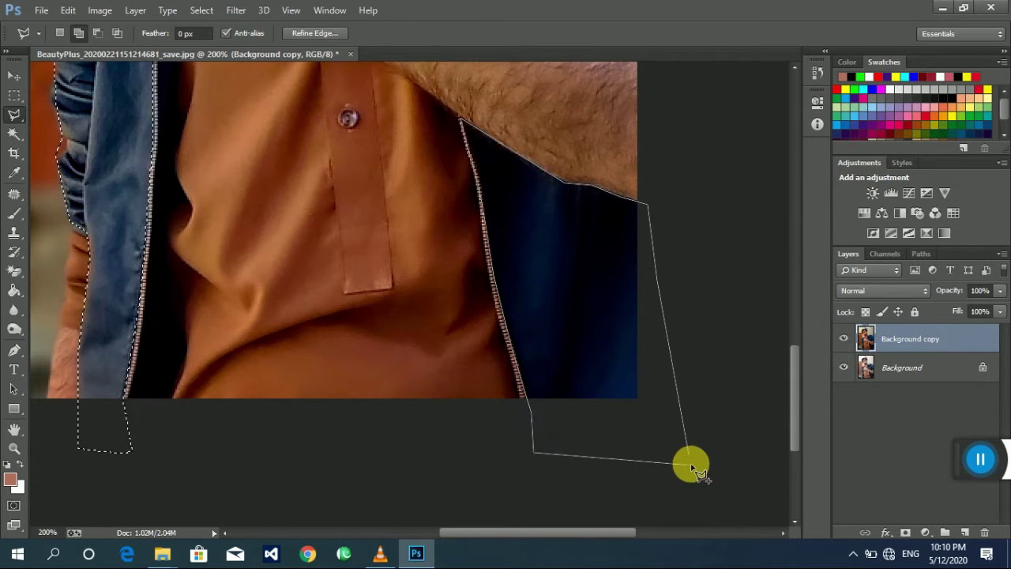
double_click(692, 458)
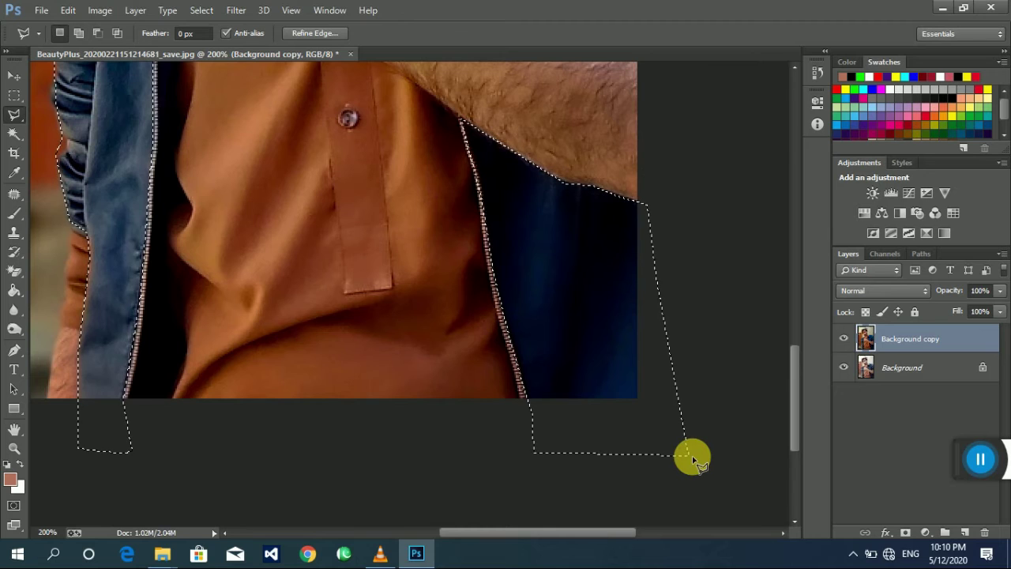
Step: Copy the jacket selection onto a new Layer 1 at 100% view
key("ctrl+minus")
key("ctrl+minus")
key("ctrl+plus")
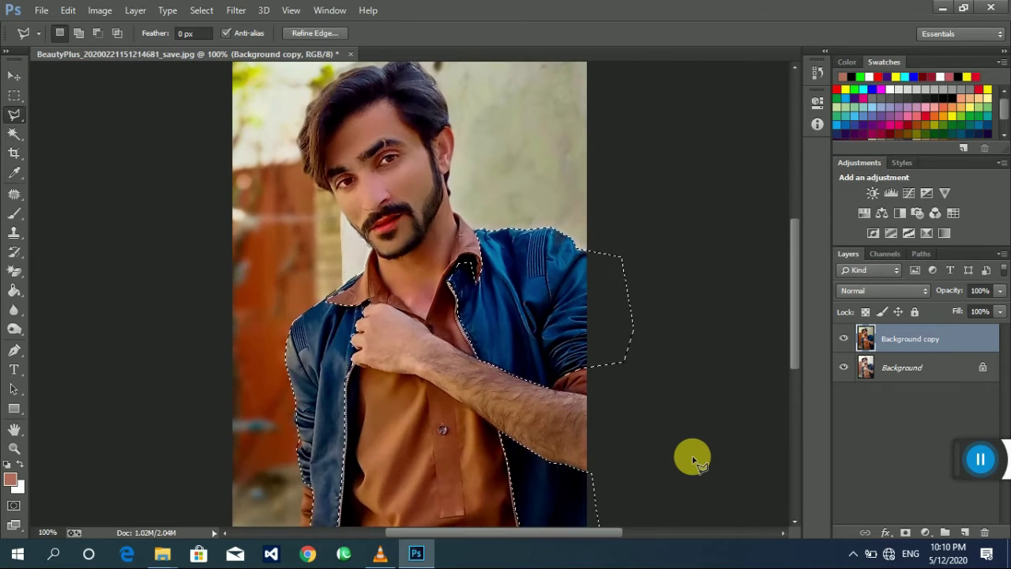
left_click_drag(524, 335, 465, 261)
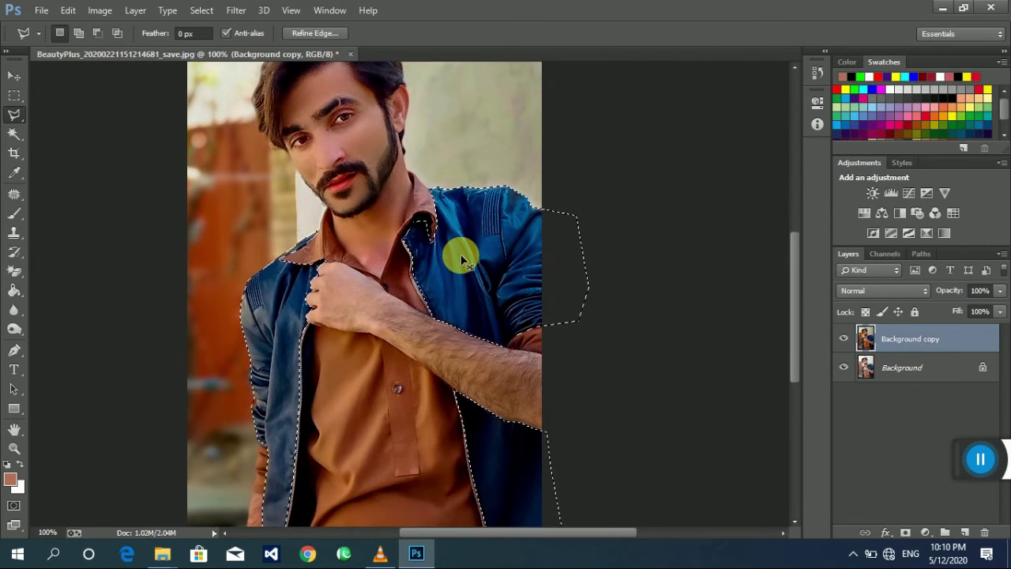
key("ctrl+j")
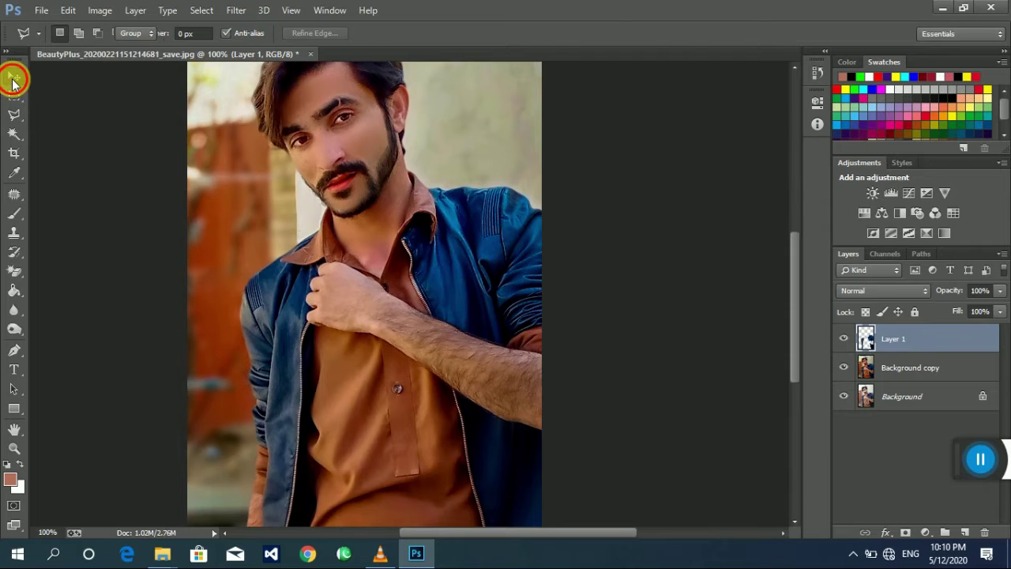
Step: Paint Bucket the upper right, lower right and left jacket areas on Layer 1 red
left_click(13, 75)
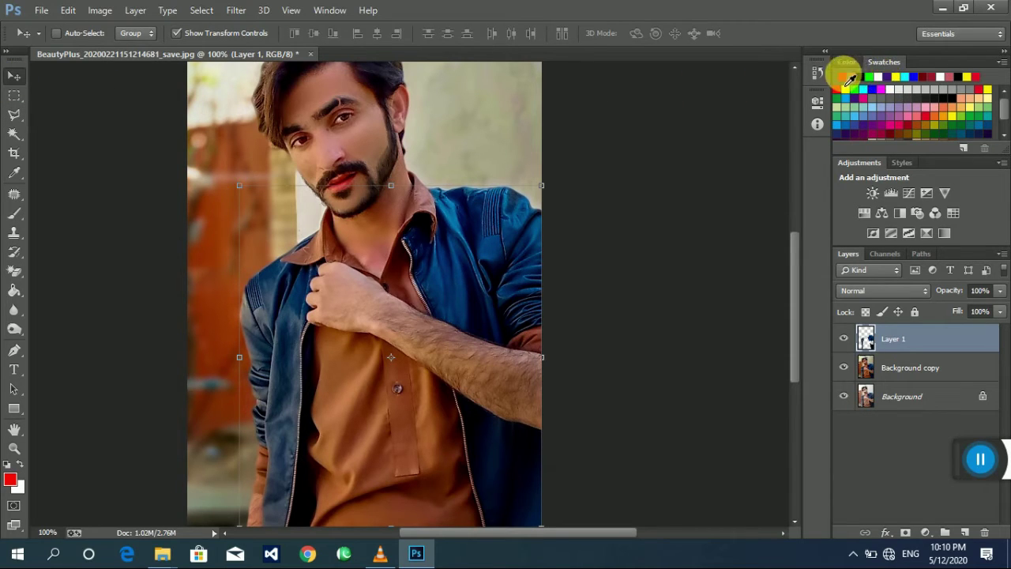
right_click(14, 289)
left_click(79, 299)
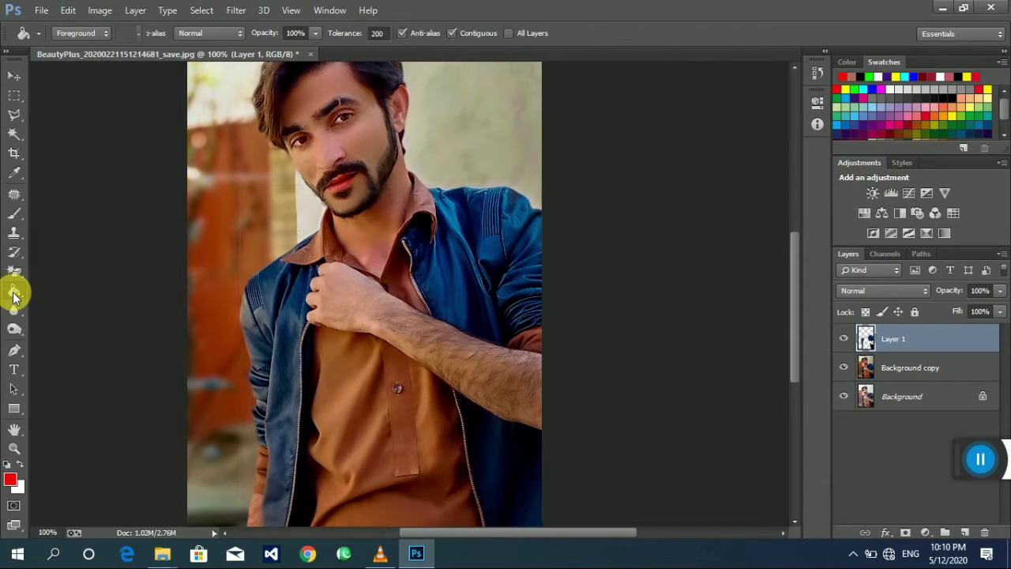
left_click(481, 278)
left_click(482, 436)
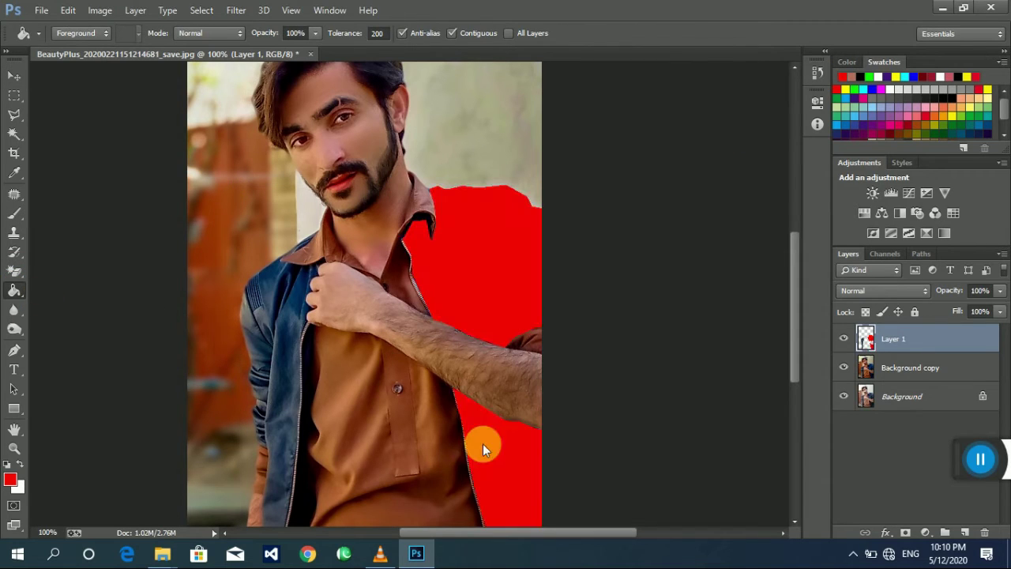
left_click(255, 384)
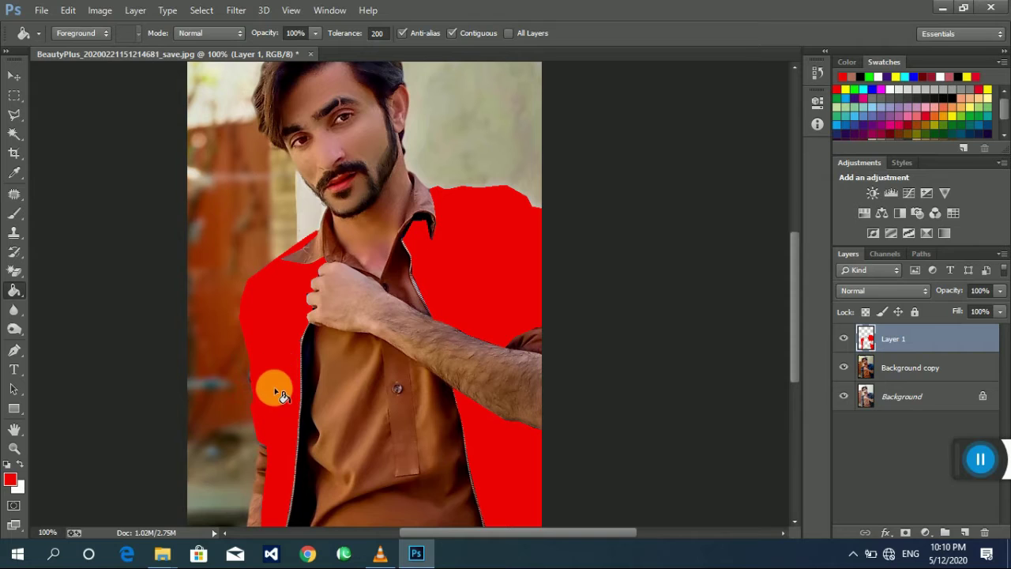
key("ctrl+minus")
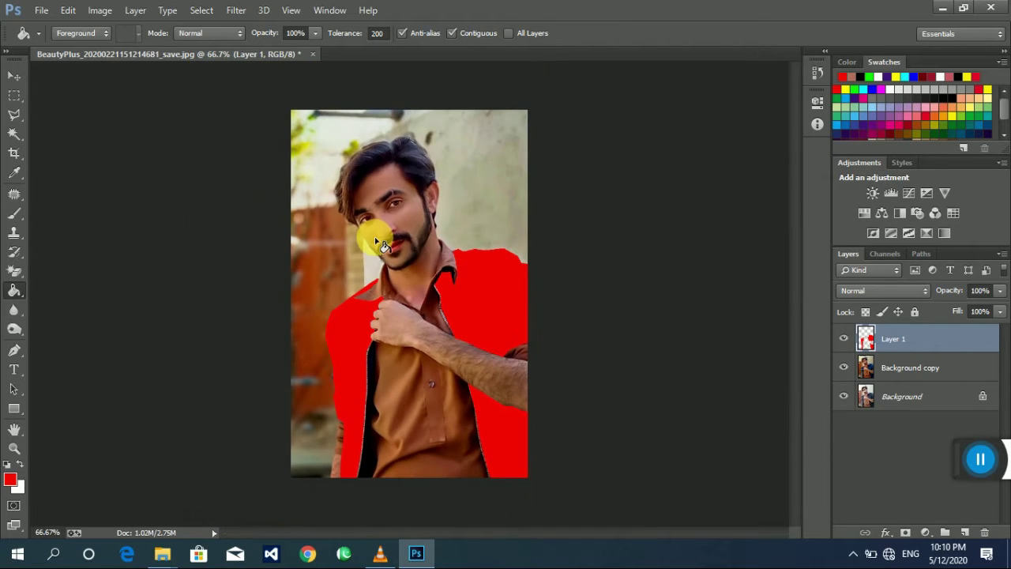
Step: Try Multiply, Vivid Light, Screen and Soft Light blend modes on the red jacket layer
left_click(882, 291)
left_click(869, 56)
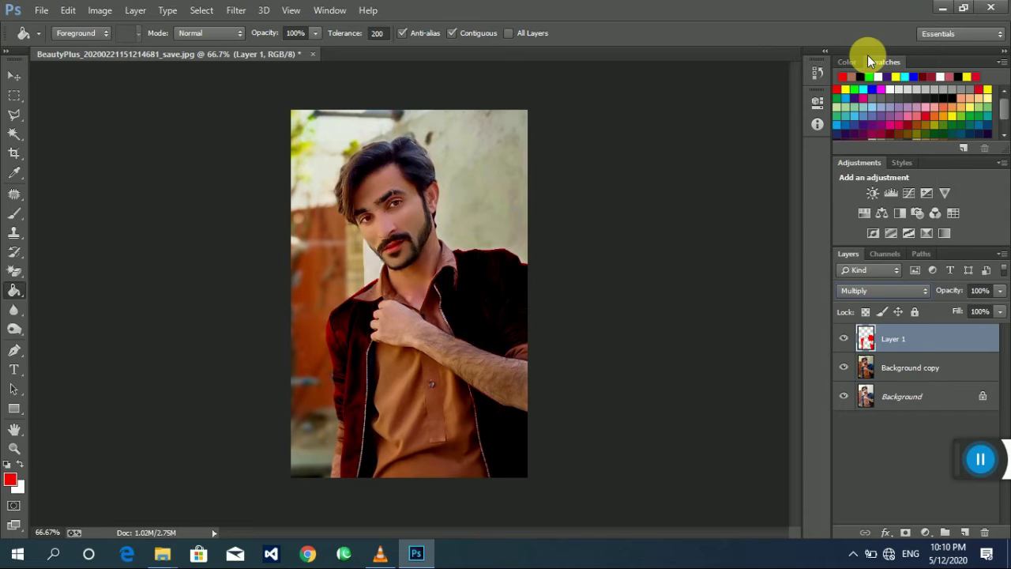
left_click(879, 290)
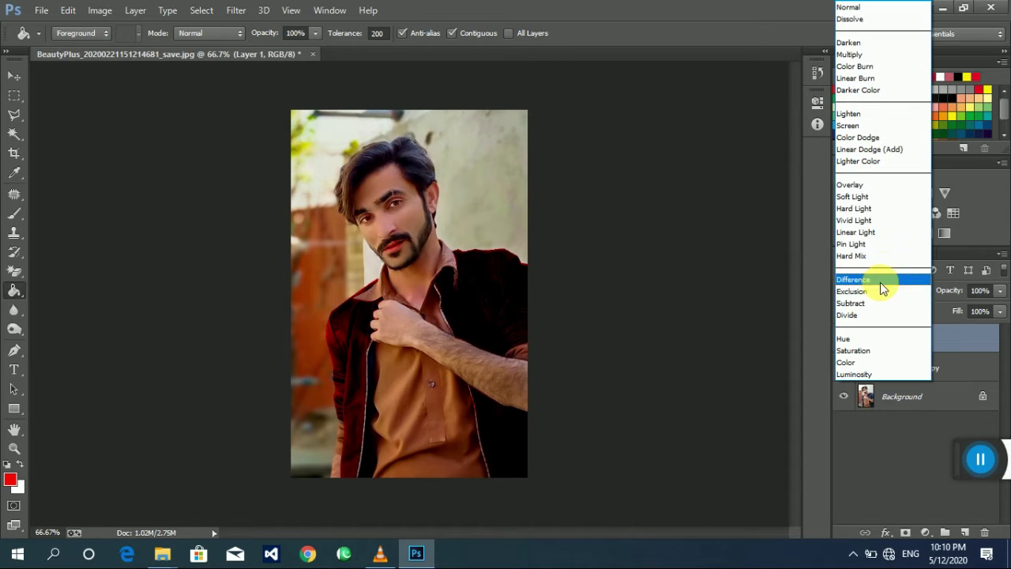
left_click(879, 211)
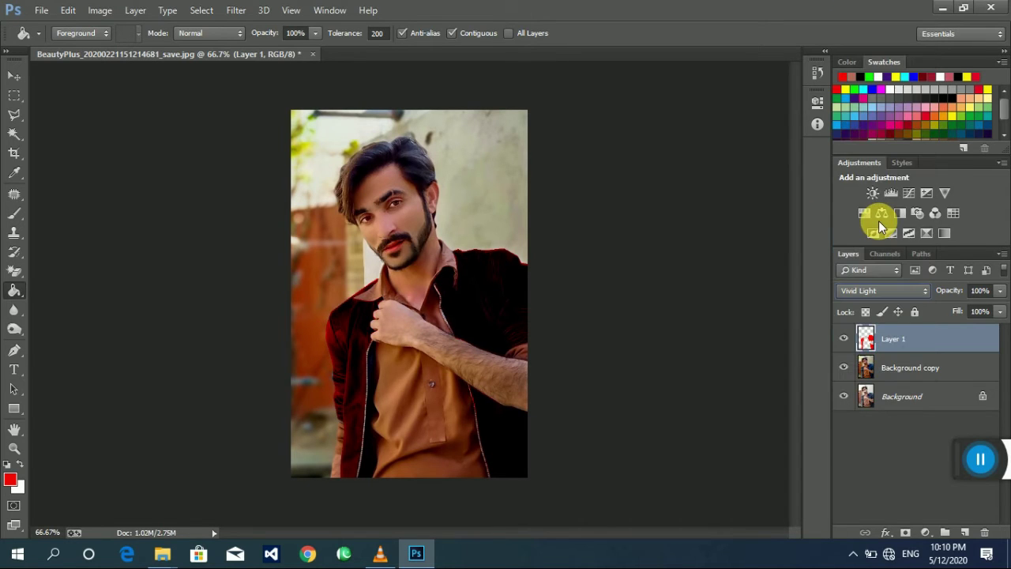
left_click(869, 291)
left_click(869, 124)
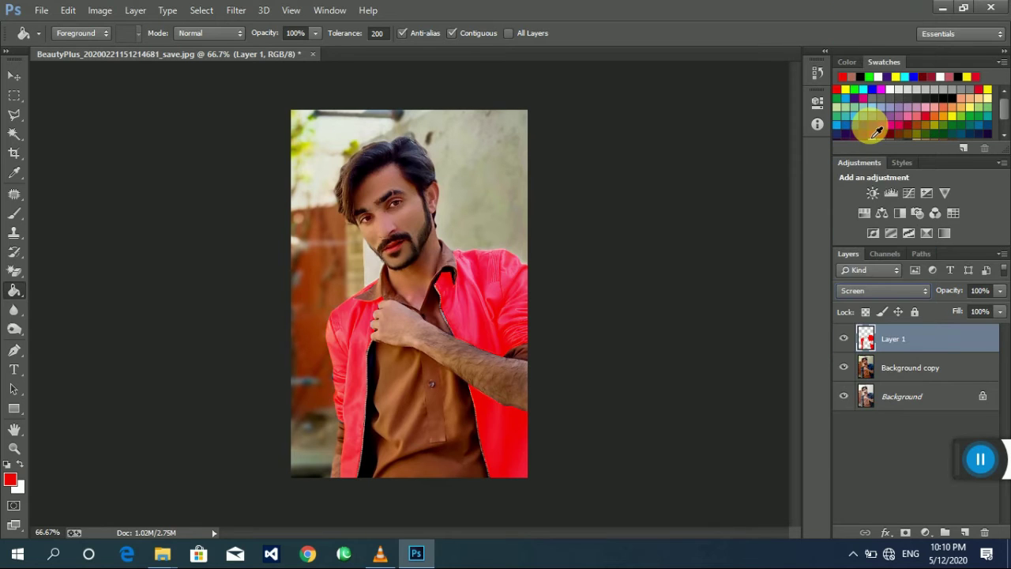
left_click(900, 289)
left_click(880, 197)
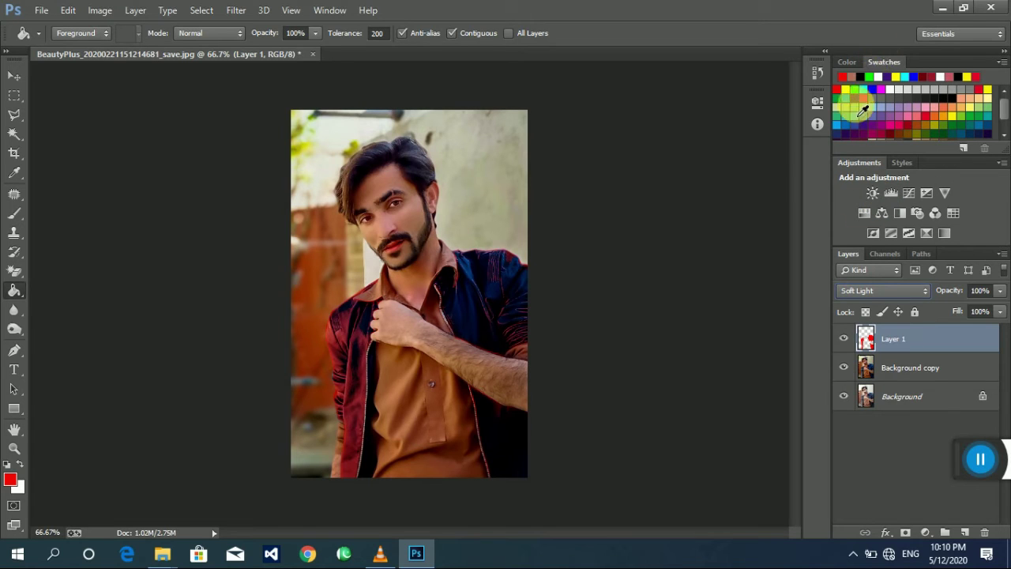
Step: Set Layer 1 to Multiply and fill both jacket panels with blue
left_click(896, 294)
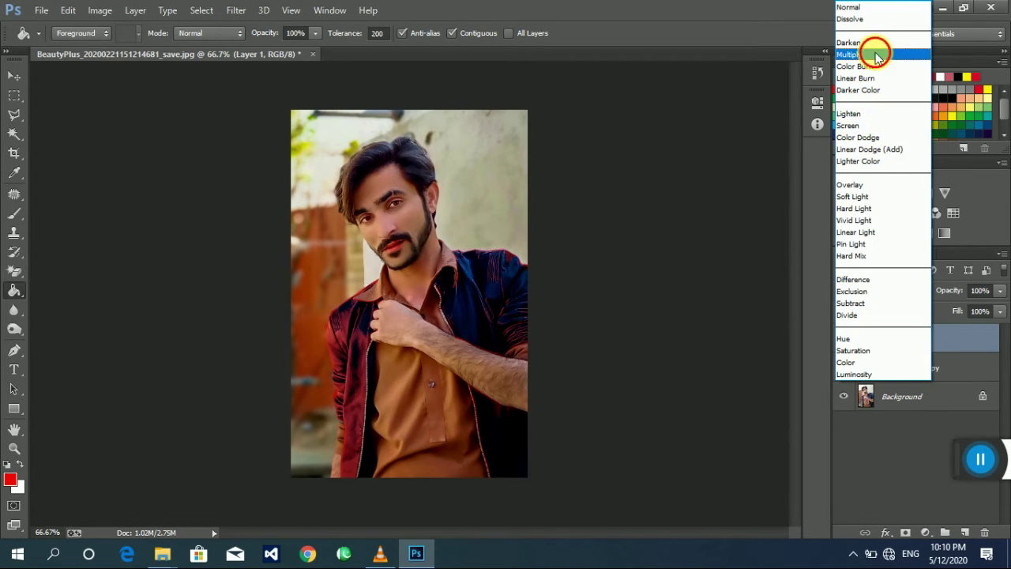
left_click(875, 55)
left_click(871, 89)
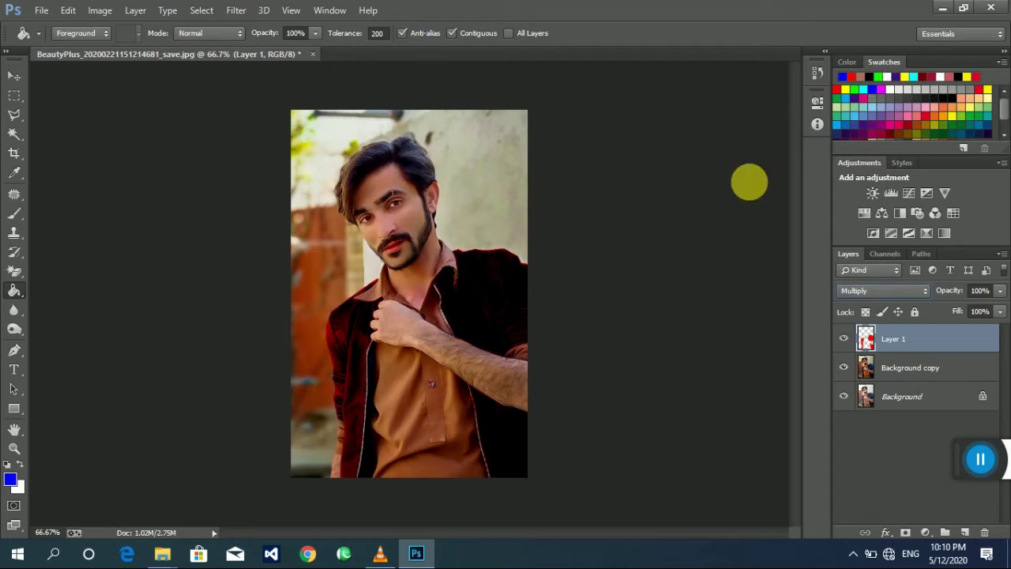
left_click(470, 313)
left_click(345, 335)
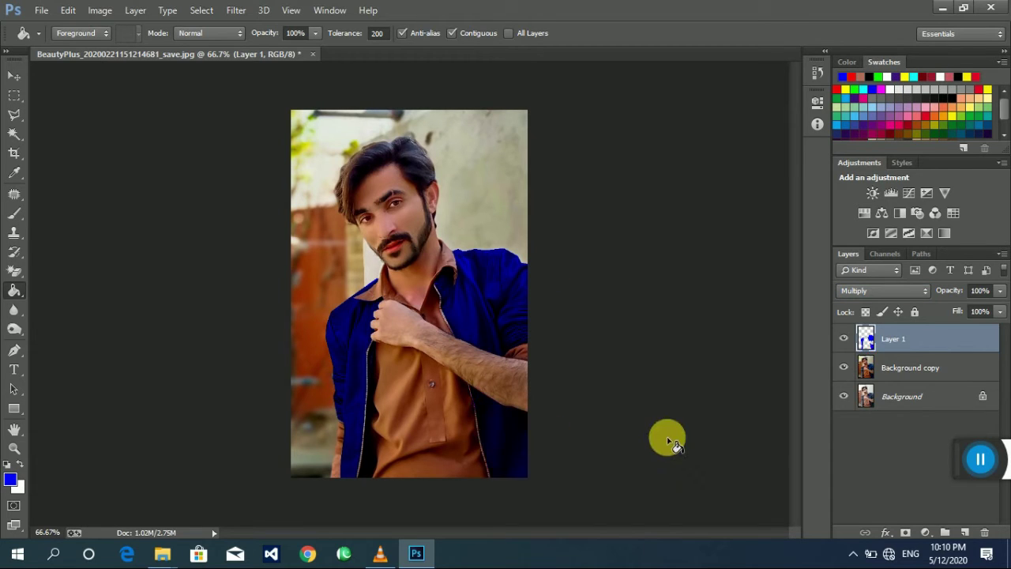
left_click(845, 340)
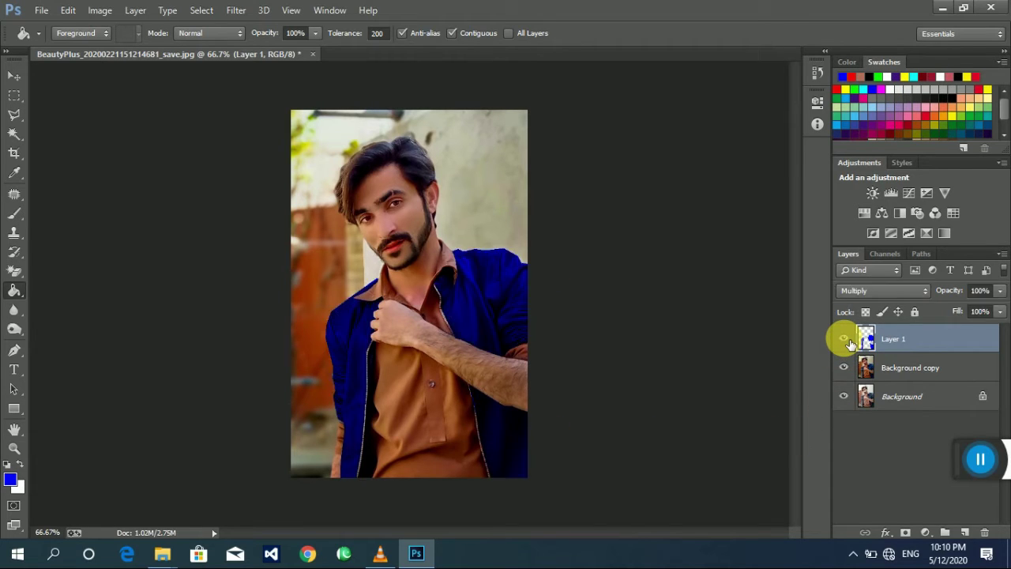
Step: Lower Layer 1's fill to 77% and select it together with Background copy
left_click(999, 312)
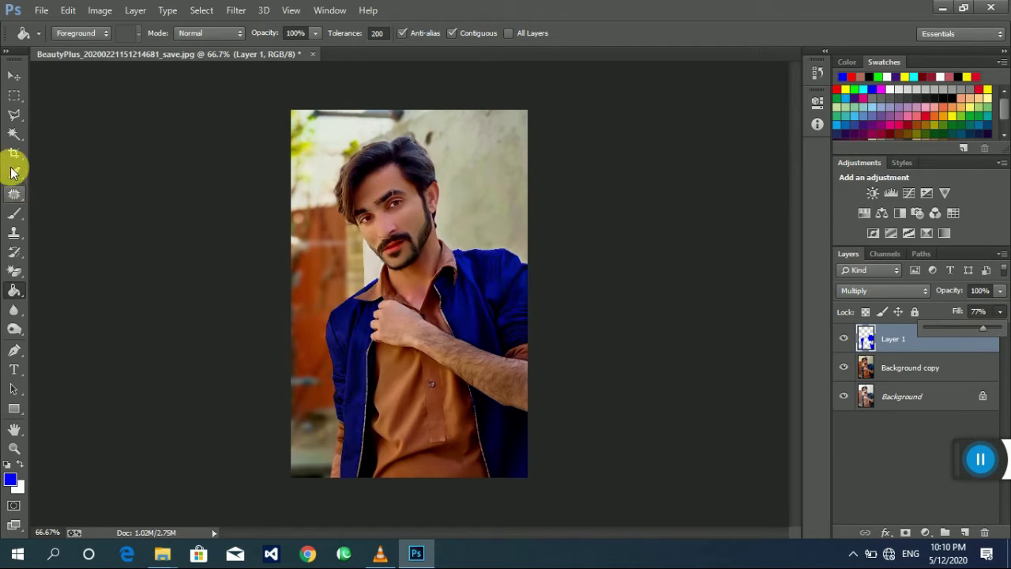
left_click(14, 95)
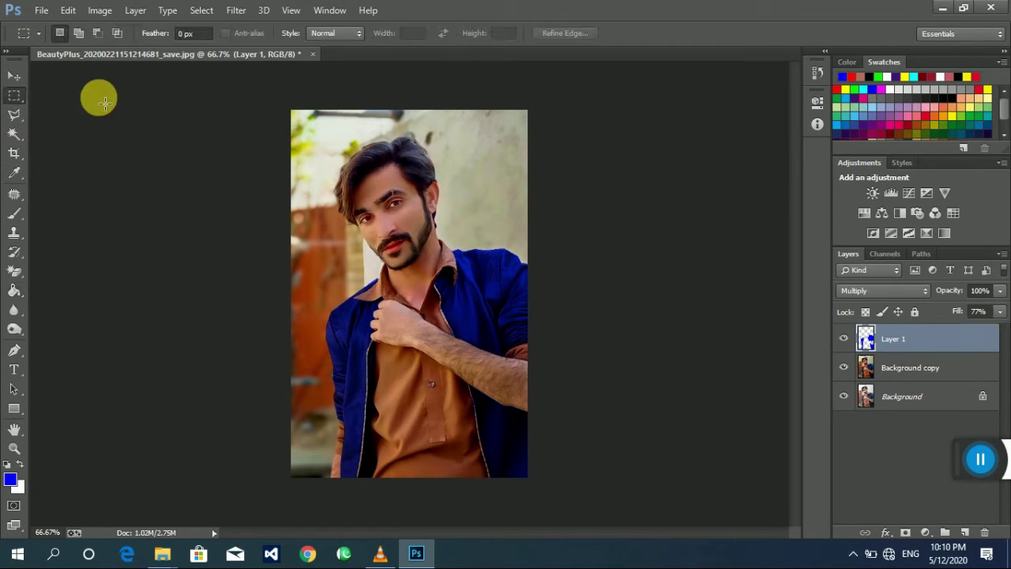
left_click(926, 366, "ctrl")
right_click(926, 366)
Step: Merge the two layers and start a Polygonal Lasso outline below the image's lower left
left_click(659, 425)
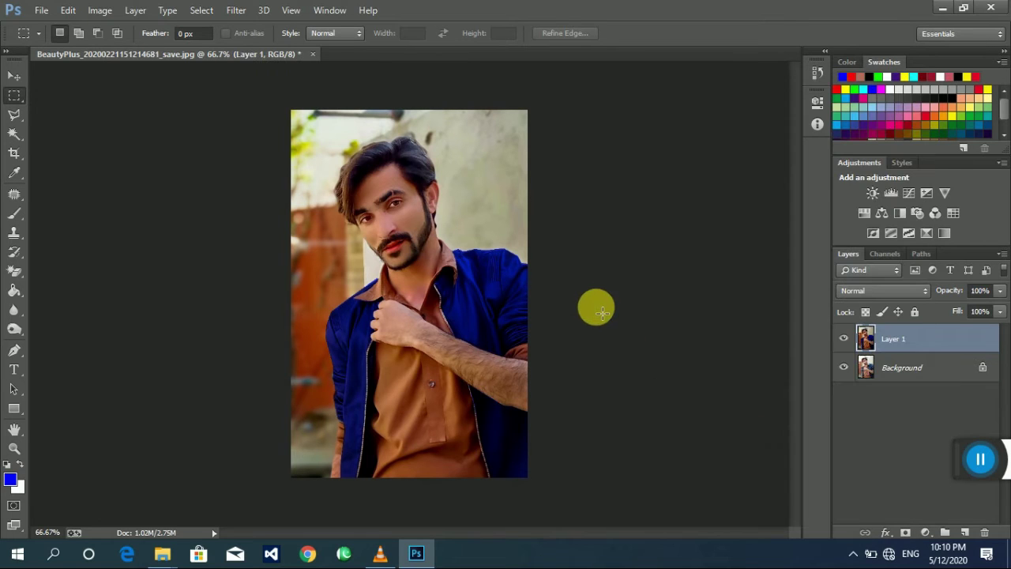
right_click(12, 117)
left_click(79, 129)
left_click(127, 289)
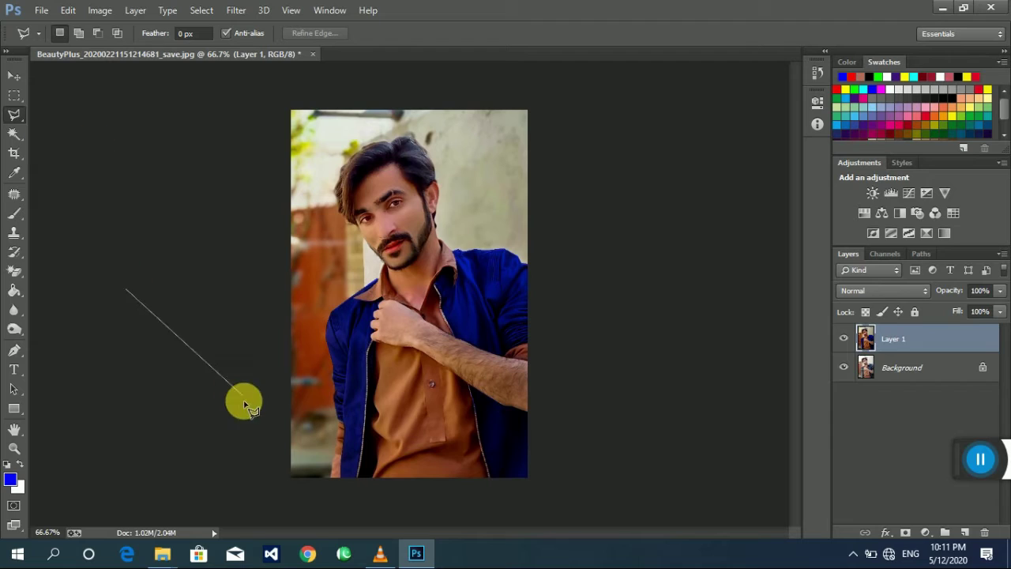
left_click(257, 463)
left_click(298, 504)
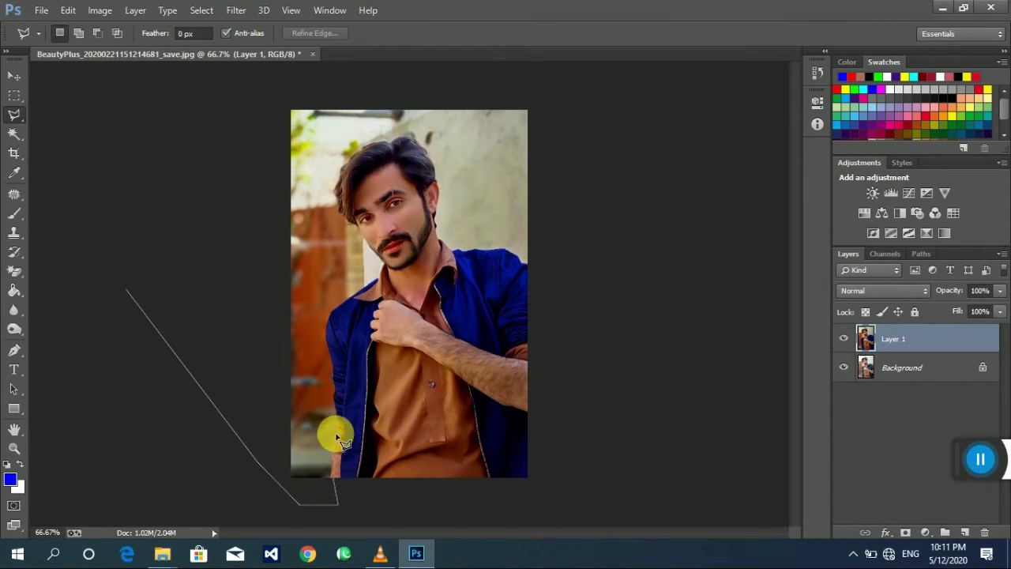
scroll(335, 437, "up", 1)
scroll(336, 430, "up", 2)
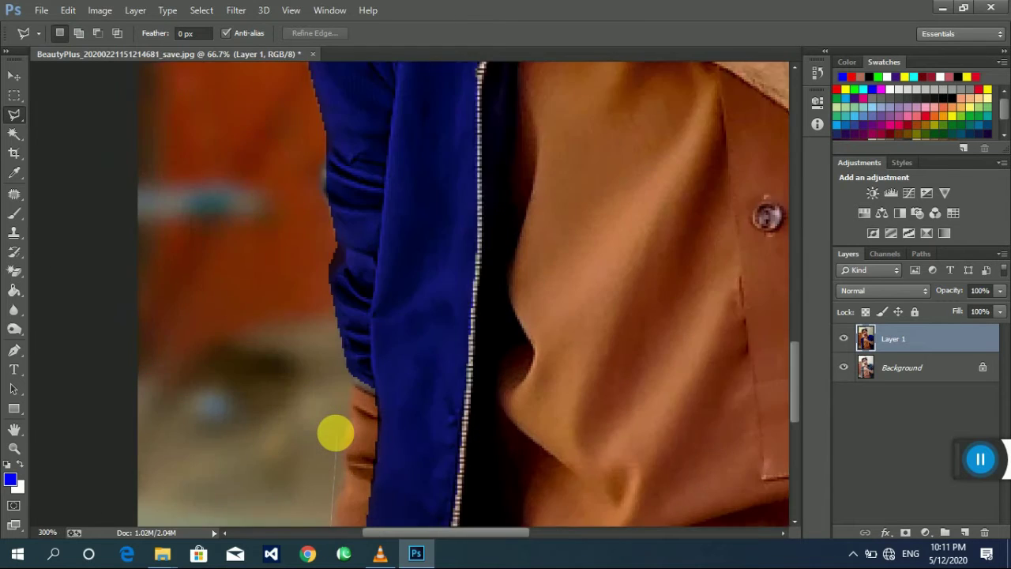
scroll(336, 431, "up", 1)
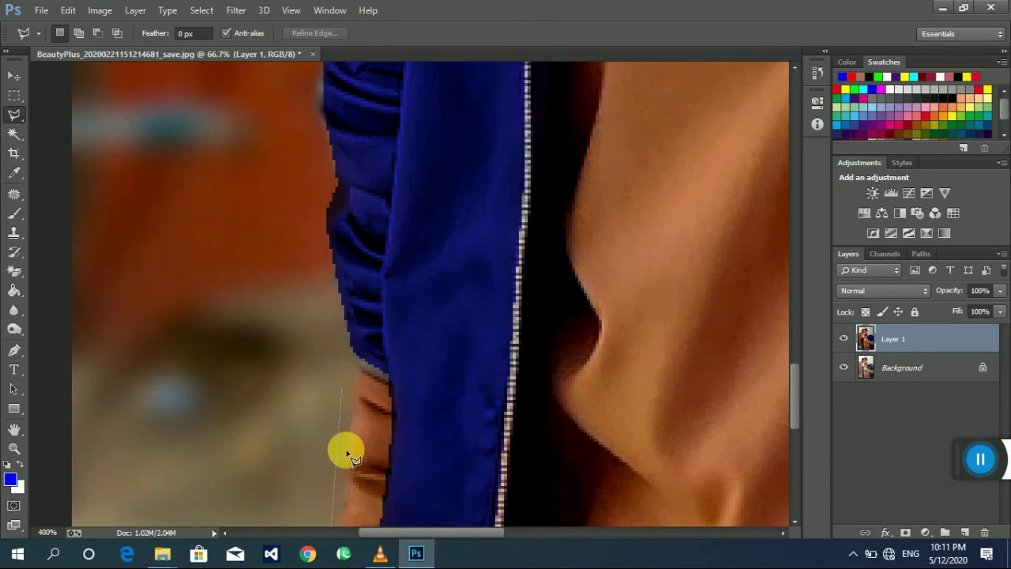
mouse_move(343, 451)
left_mouse_down()
mouse_move(376, 262)
mouse_move(276, 498)
left_mouse_up()
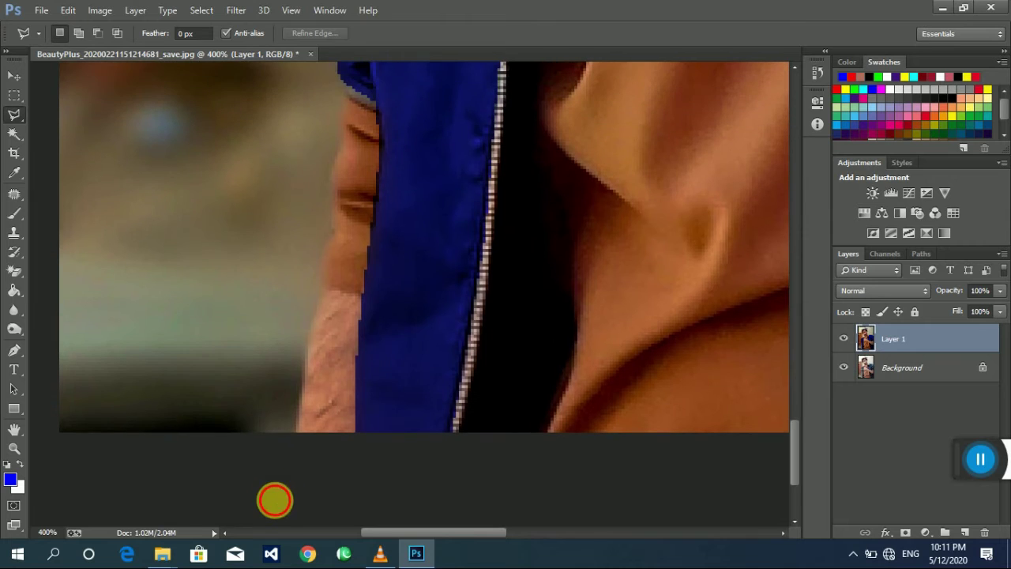
Step: Trace the outline up along the hand, skin and sleeve edge
left_click(296, 489)
scroll(332, 241, "up", 2)
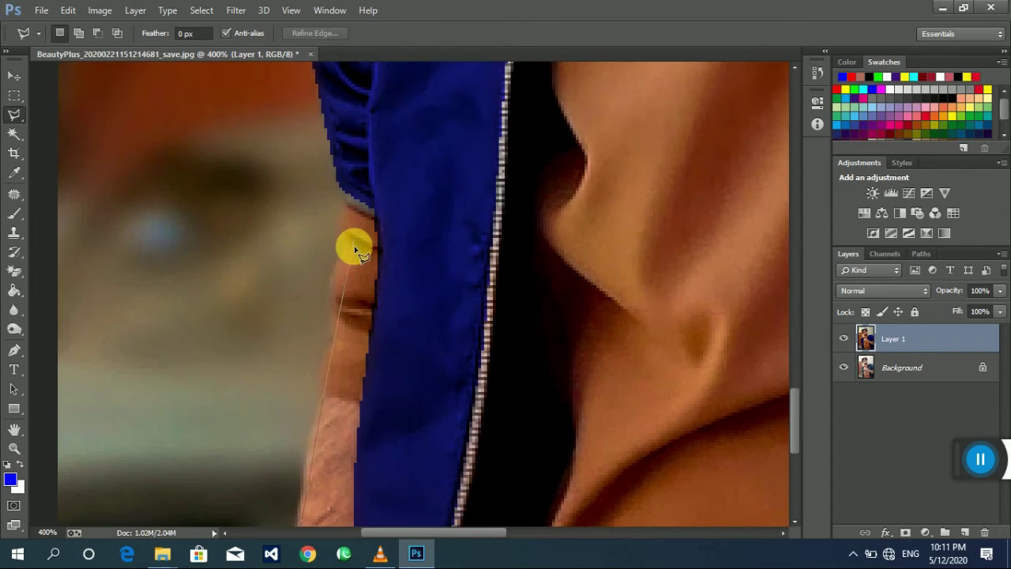
left_click(329, 327)
scroll(341, 267, "up", 2)
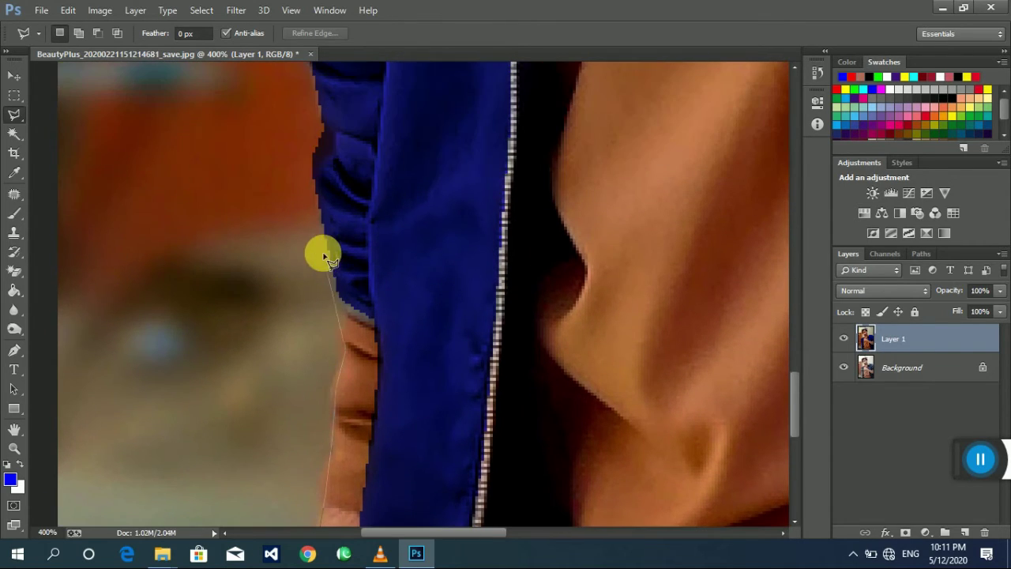
left_click(341, 320)
scroll(322, 214, "up", 2)
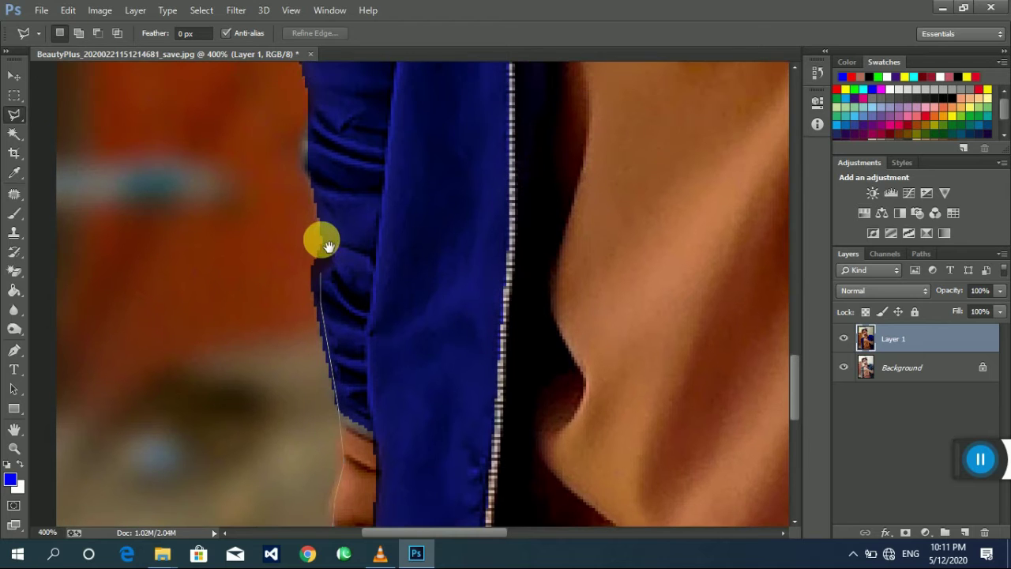
left_click(316, 188)
scroll(316, 237, "up", 3)
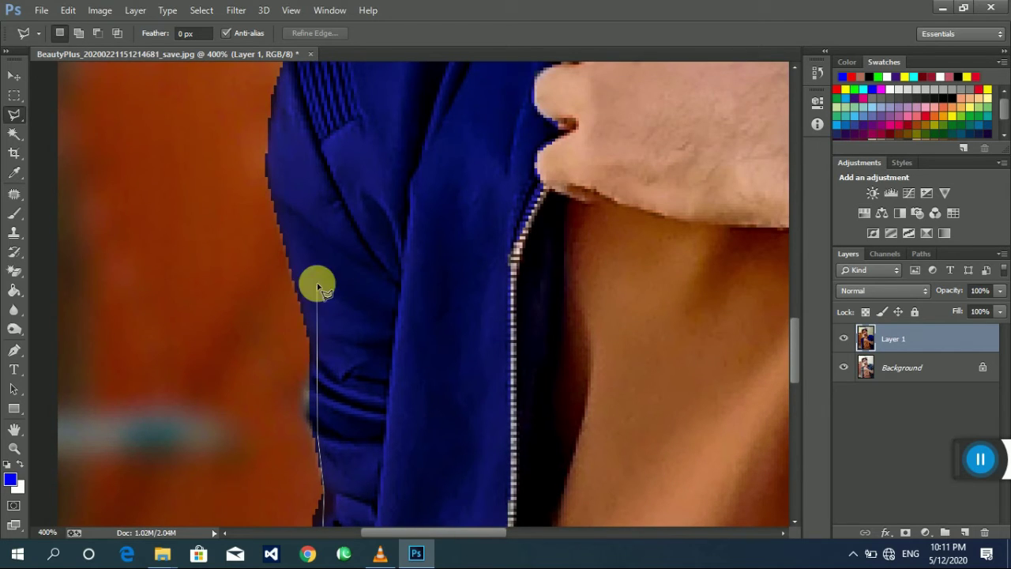
left_click(315, 364)
scroll(285, 211, "up", 3)
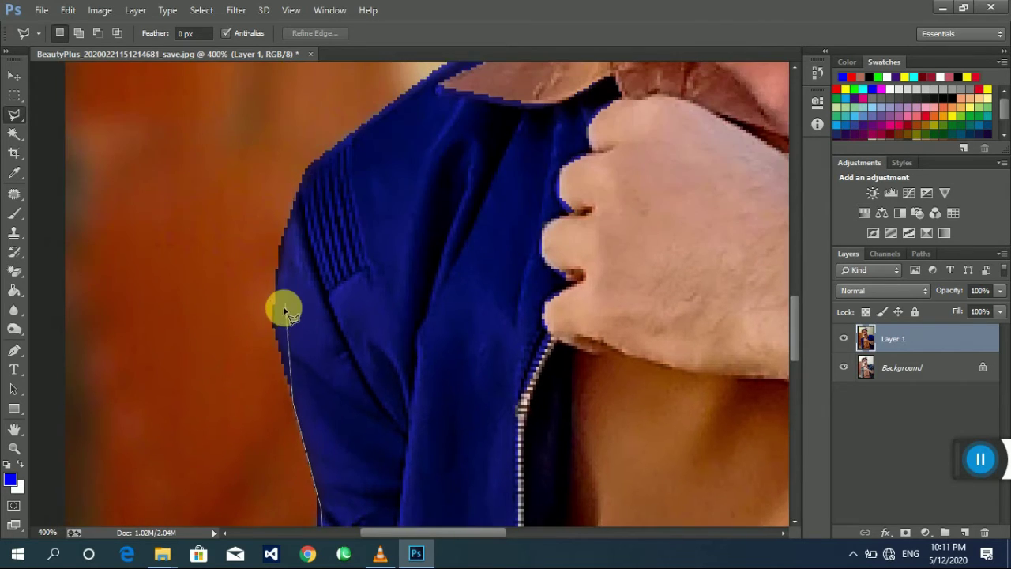
left_click(290, 212)
Step: Extend the outline up the shoulder, past the collar tip and along the jaw
scroll(312, 174, "up", 3)
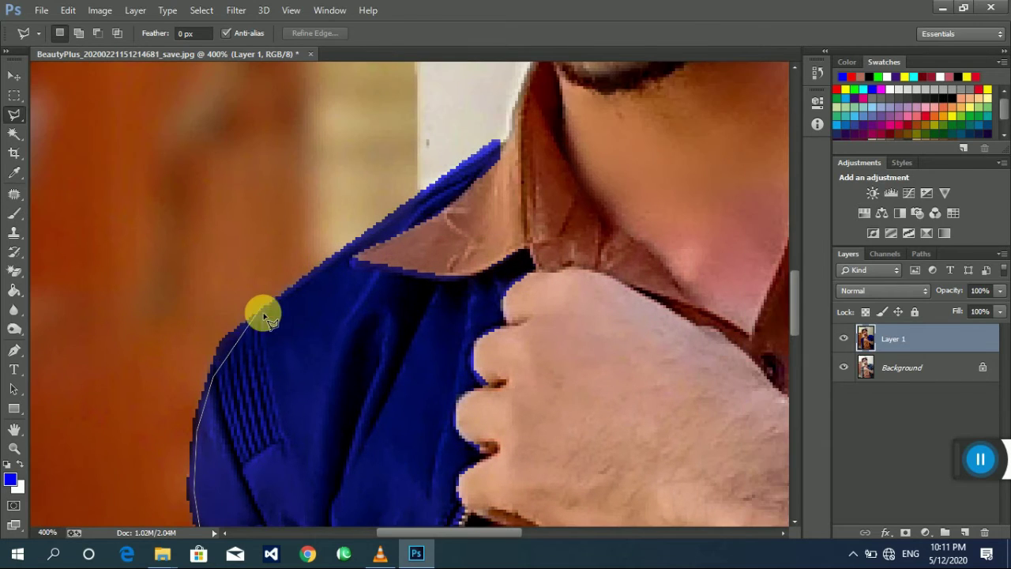
left_click(237, 346)
left_click(353, 254)
scroll(332, 284, "up", 3)
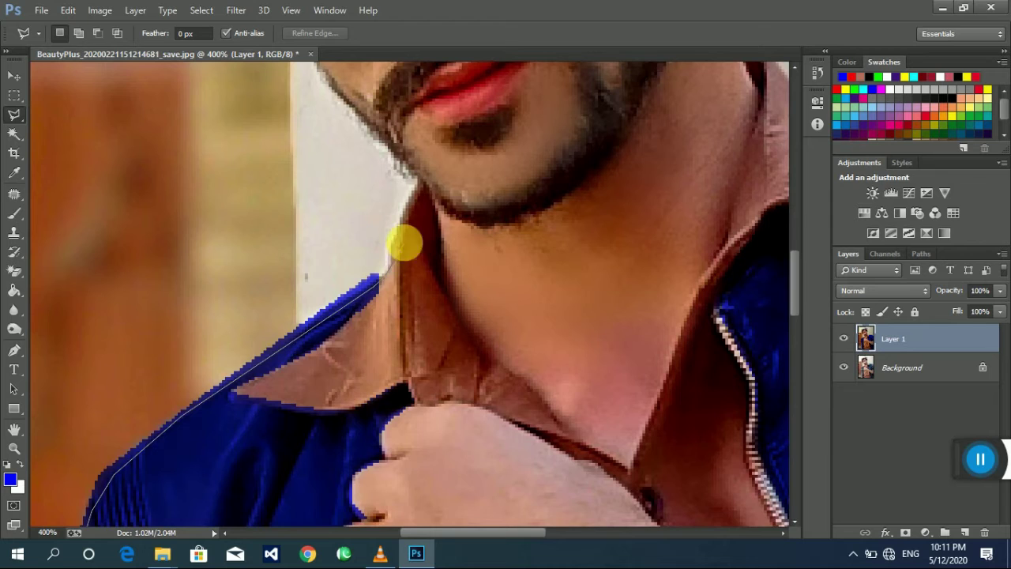
left_click(435, 186)
scroll(331, 355, "up", 3)
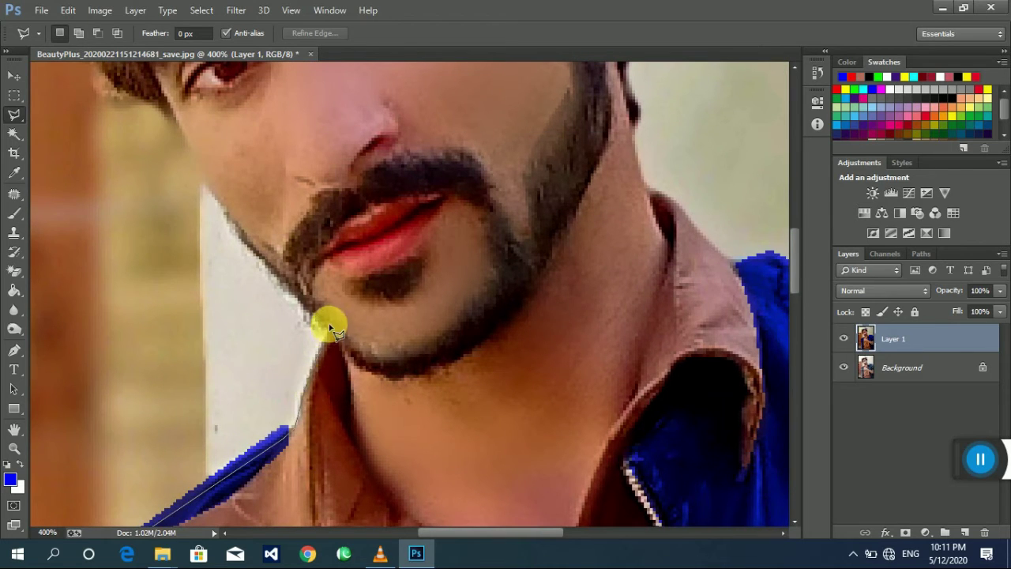
left_click(328, 327)
Step: Continue the outline over the top of the hair to just above the ear
scroll(290, 294, "up", 3)
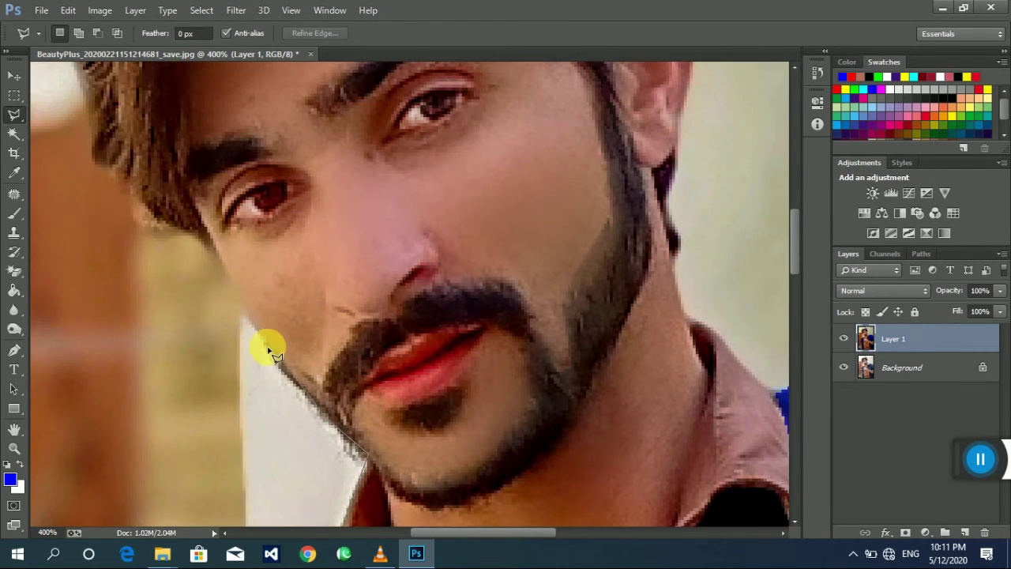
scroll(234, 305, "up", 3)
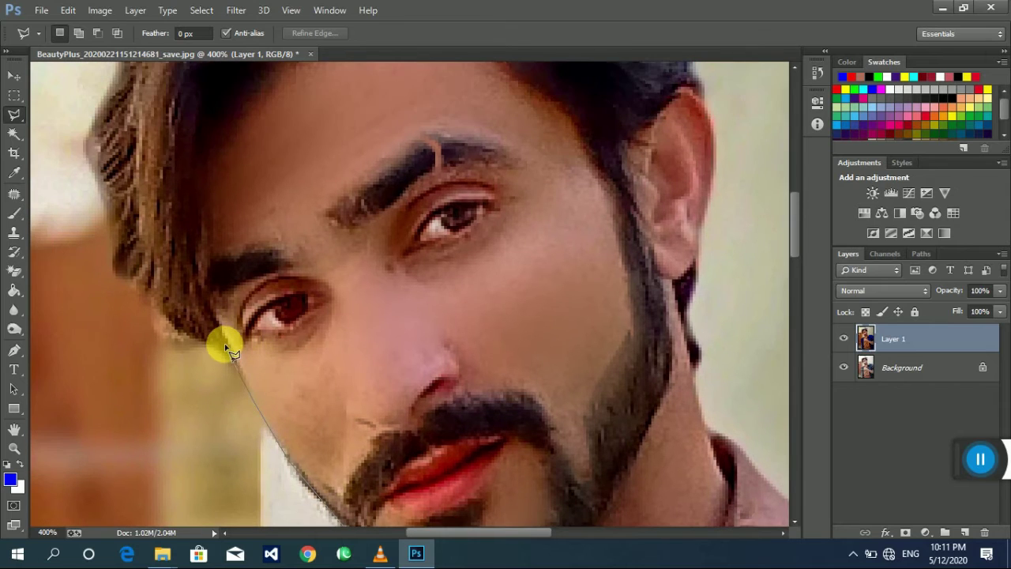
scroll(215, 384, "up", 3)
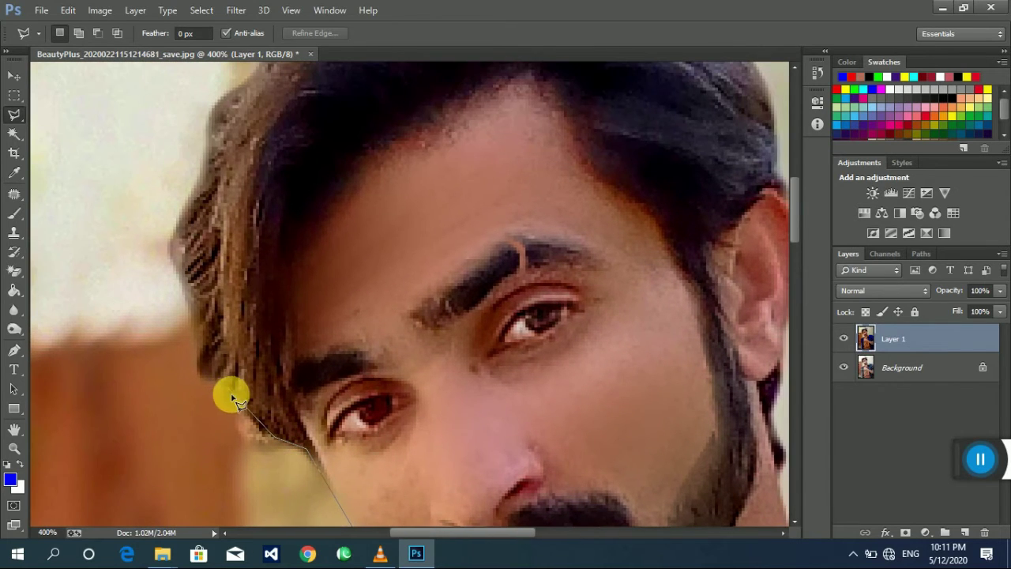
scroll(194, 320, "up", 3)
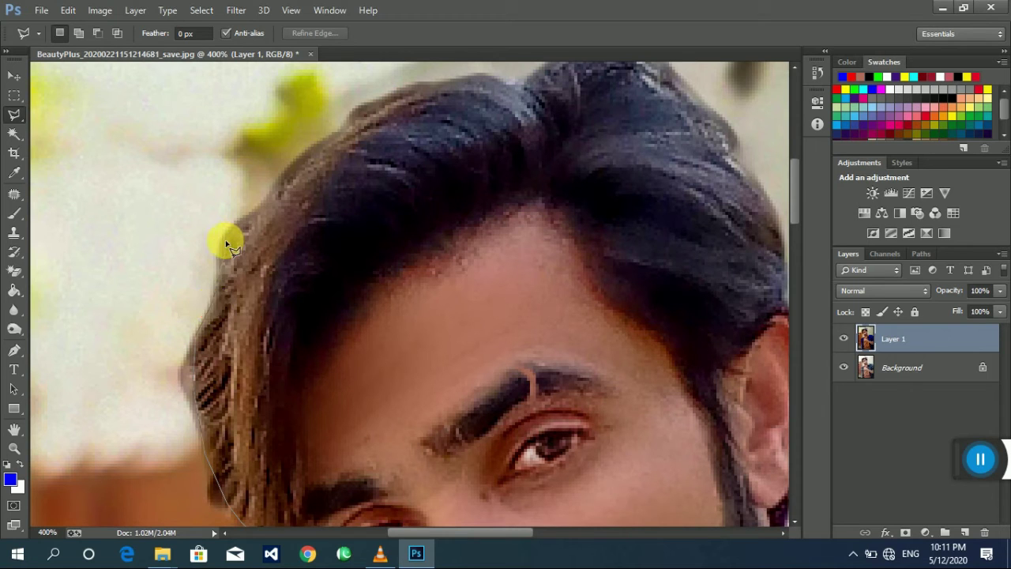
scroll(267, 204, "up", 2)
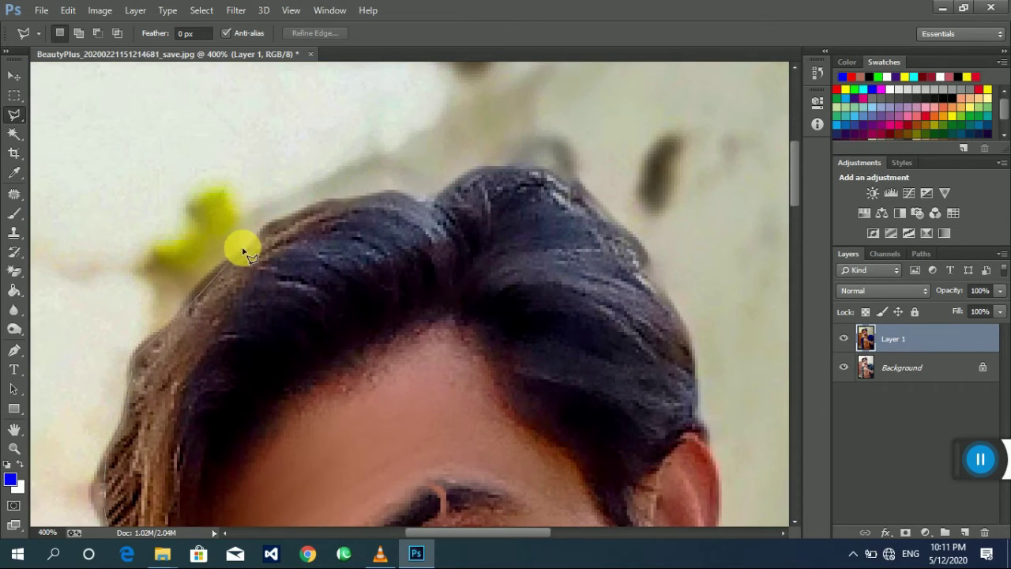
left_click(337, 202)
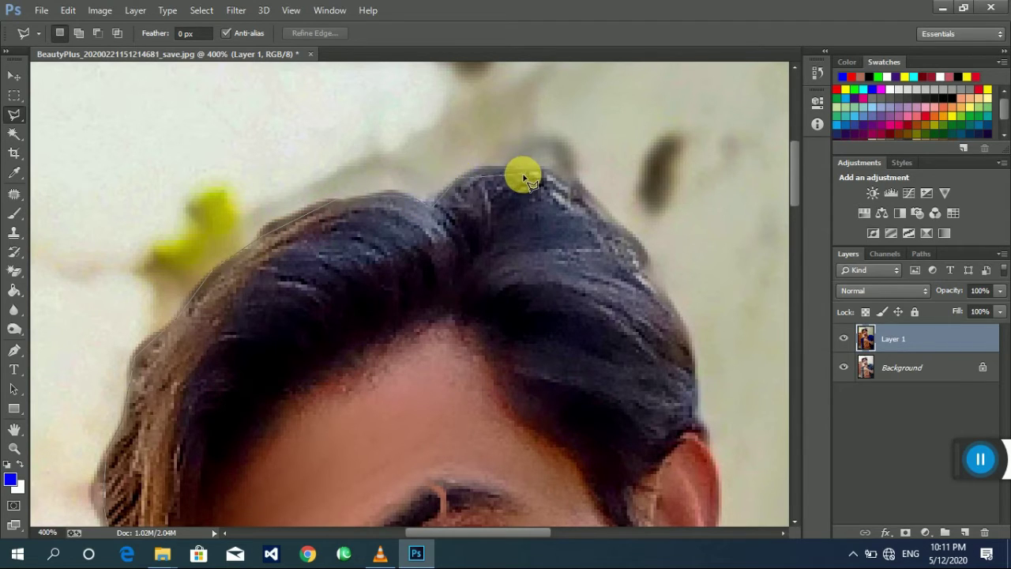
left_click(565, 190)
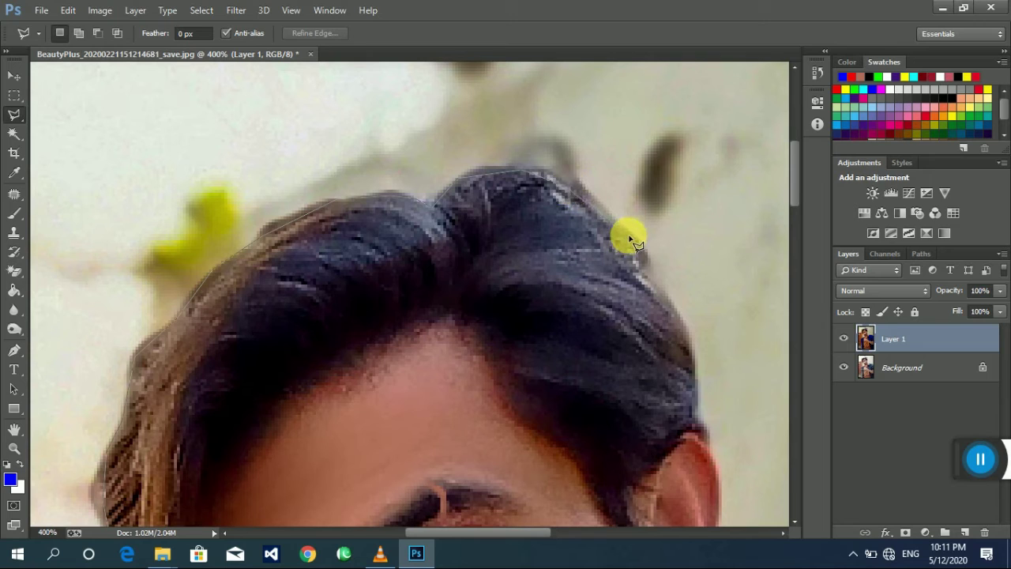
left_click_drag(684, 343, 573, 247)
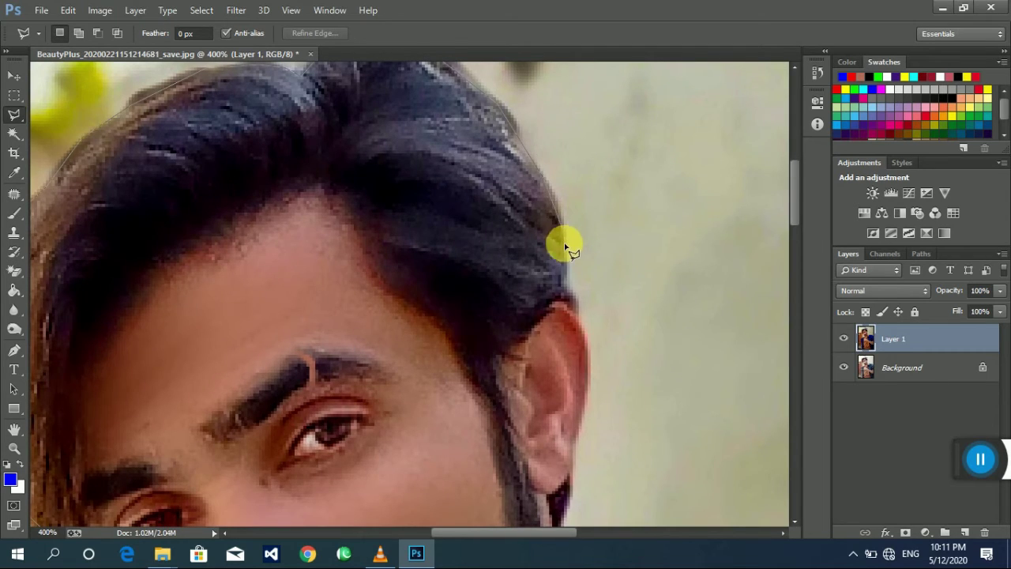
left_click(566, 246)
left_click_drag(575, 316, 551, 245)
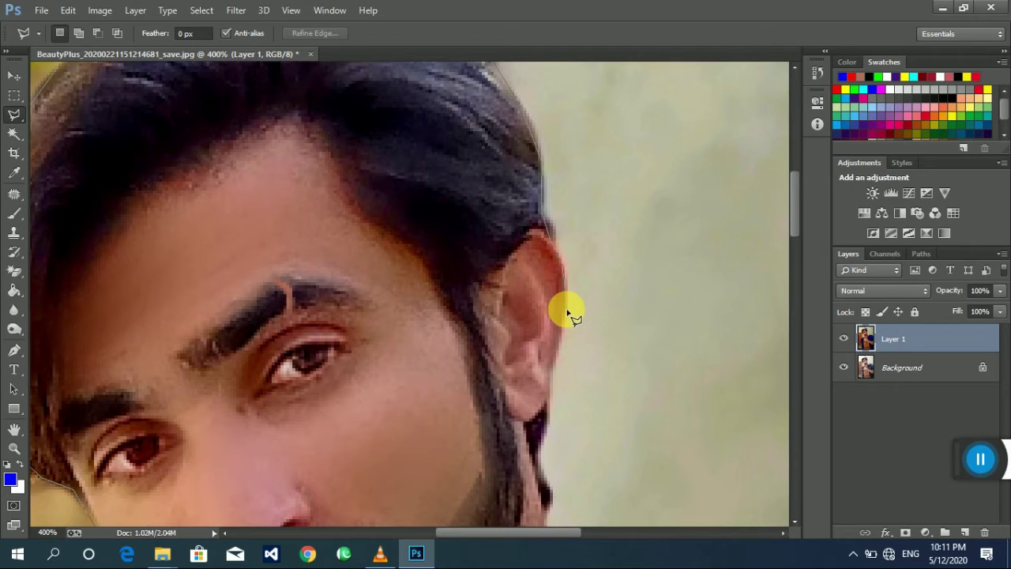
scroll(553, 355, "down", 3)
scroll(544, 266, "down", 1)
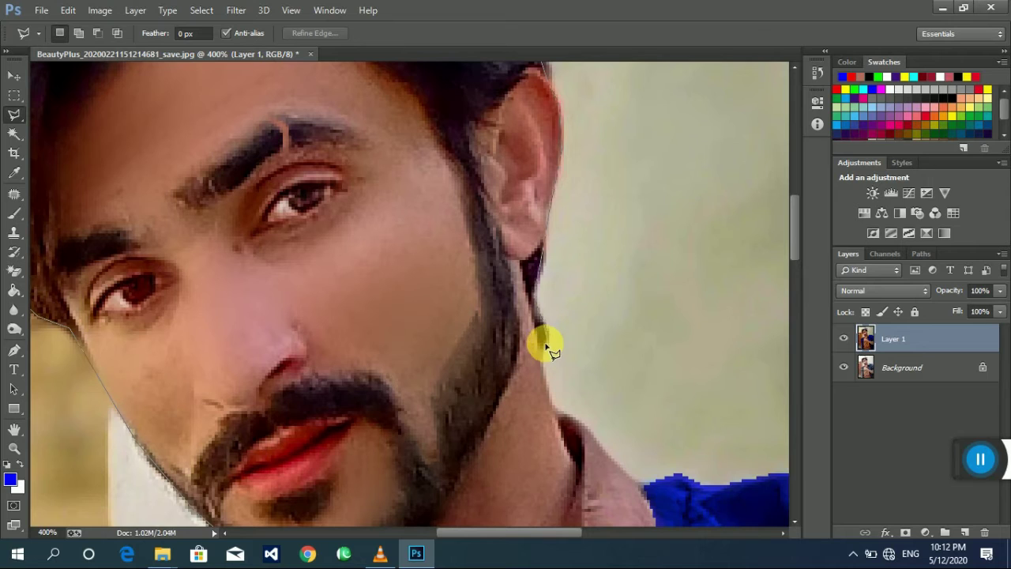
Step: Continue the outline from the jaw along the collar edge to the shoulder
left_click_drag(545, 368, 430, 245)
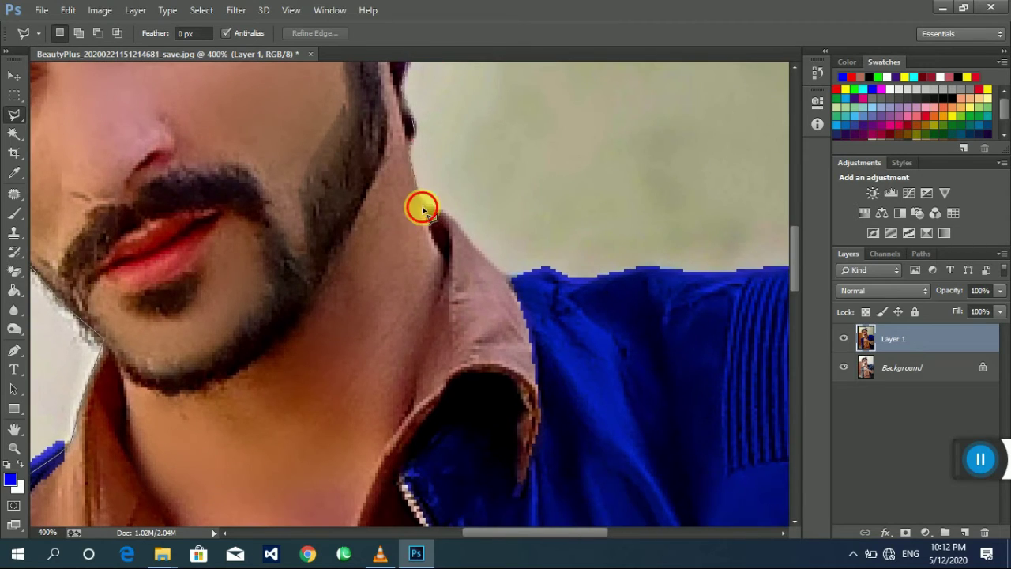
left_click(423, 209)
left_click(365, 226)
left_click(493, 255)
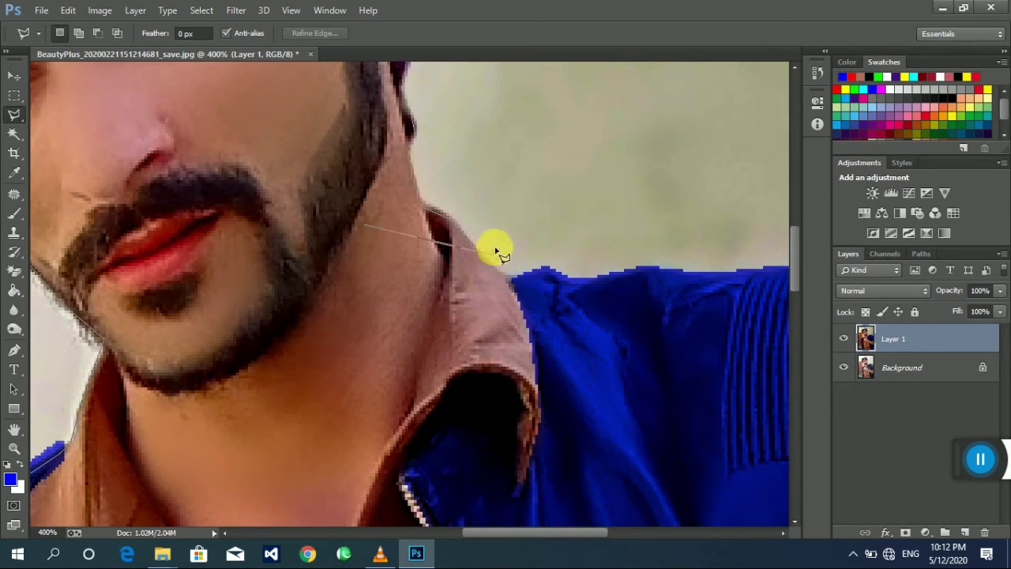
left_click(511, 276)
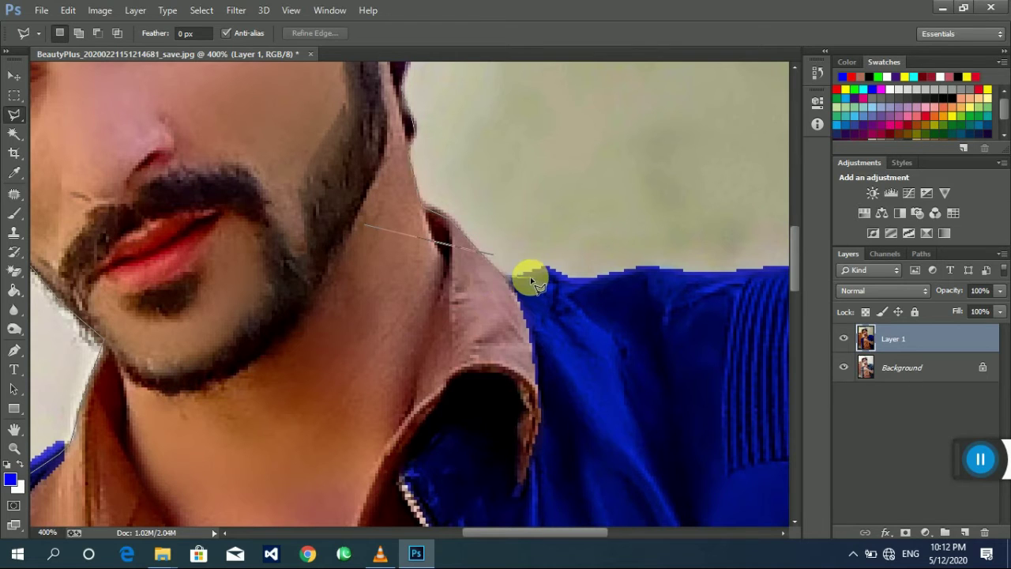
Step: Run the outline along the right shoulder top and out past the photo's right edge
scroll(592, 281, "right", 3)
scroll(355, 276, "right", 2)
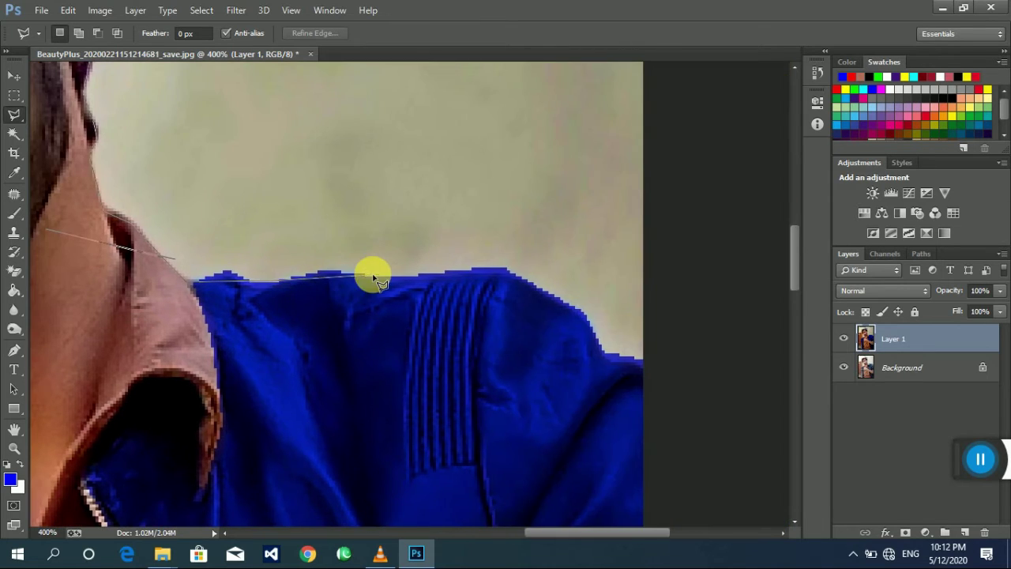
left_click(502, 273)
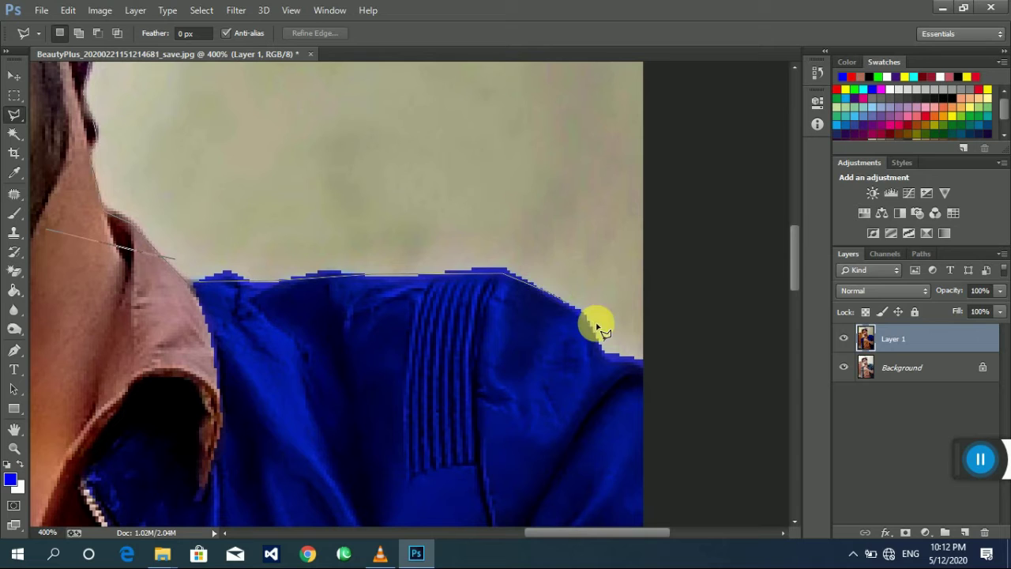
left_click(662, 368)
scroll(662, 321, "down", 3)
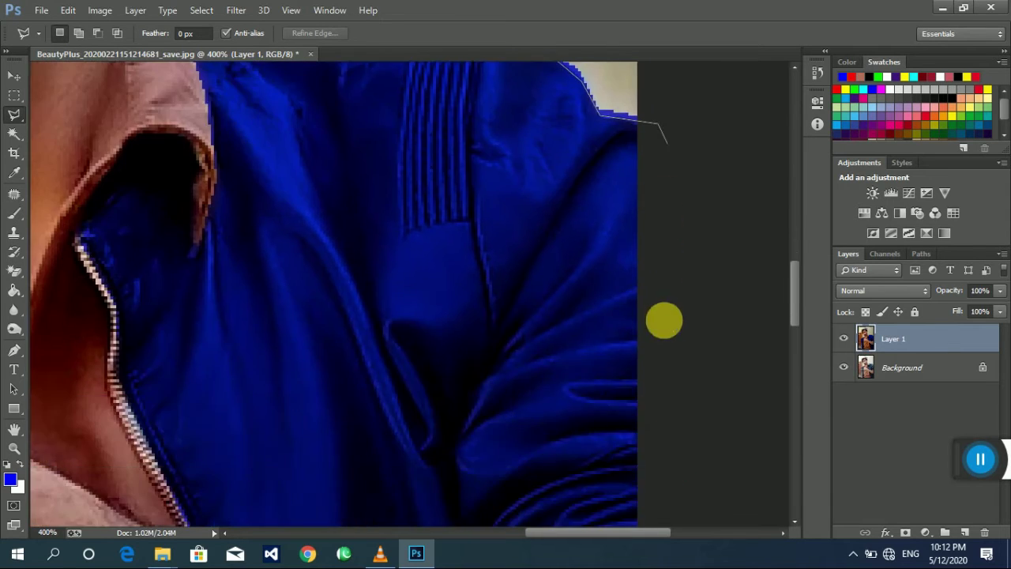
scroll(662, 321, "down", 3)
scroll(706, 388, "down", 3)
scroll(684, 280, "down", 3)
scroll(661, 282, "down", 2)
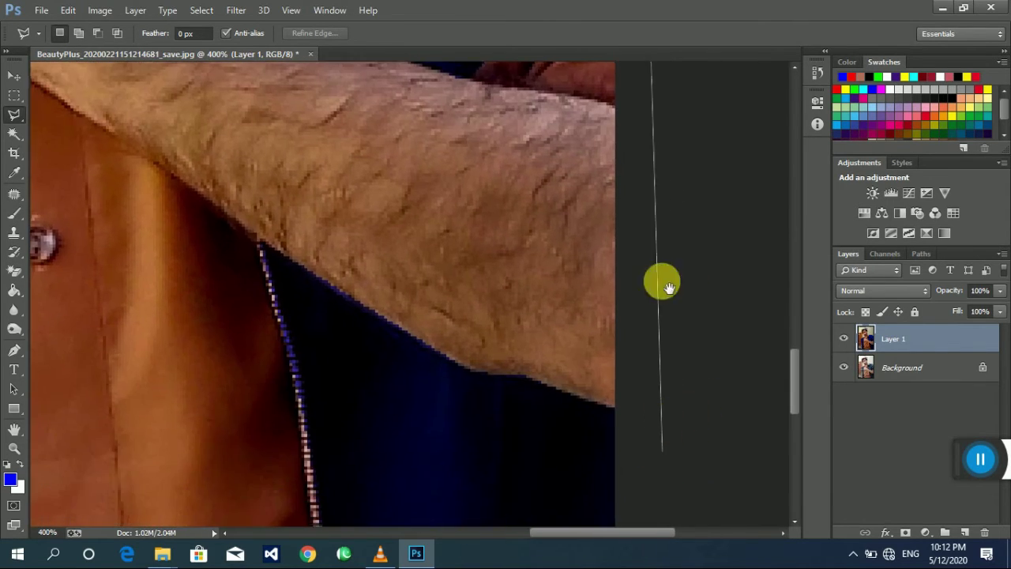
scroll(661, 234, "down", 3)
scroll(661, 234, "down", 3)
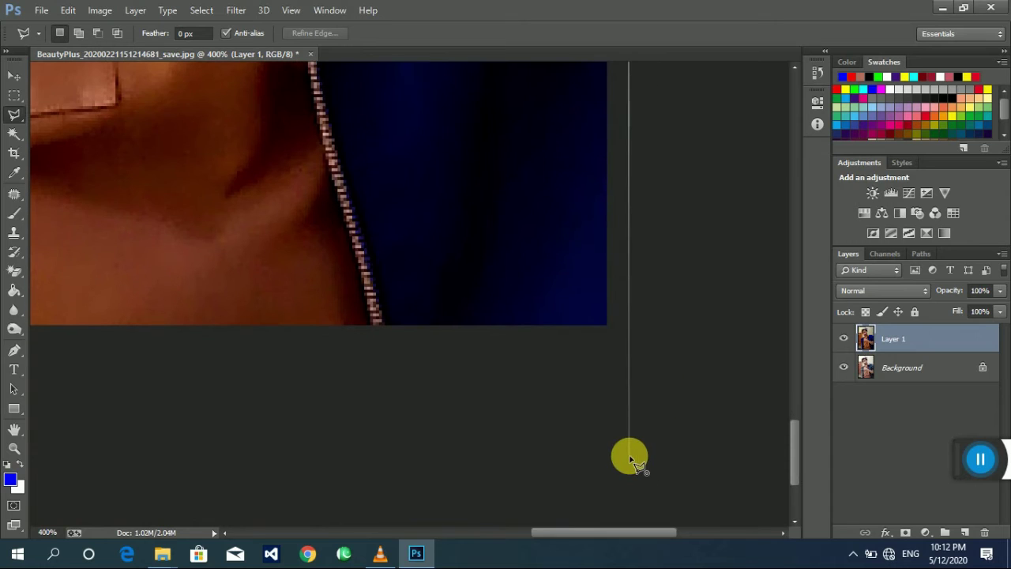
scroll(630, 457, "down", 1)
scroll(630, 456, "down", 2)
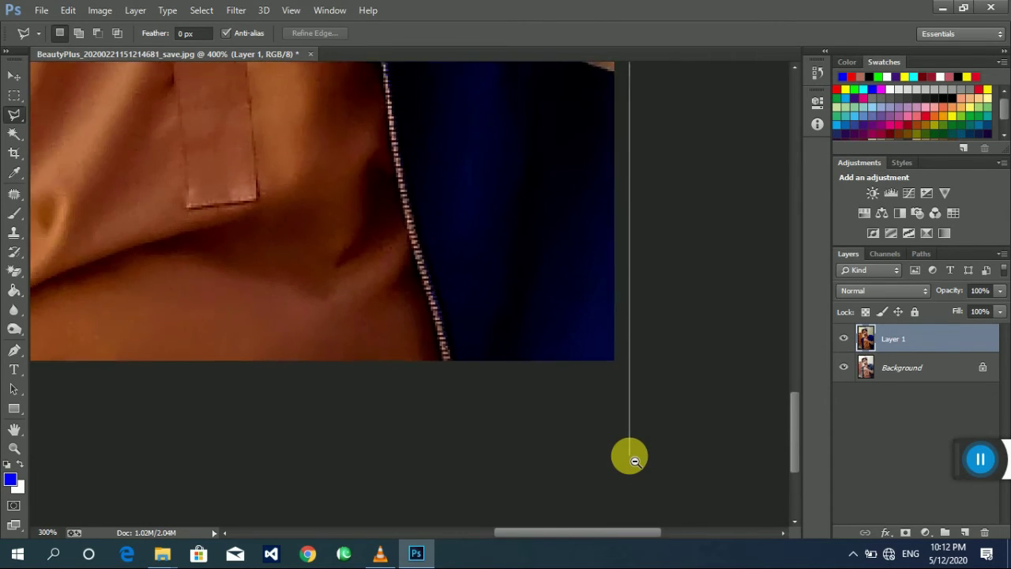
scroll(629, 456, "down", 2)
scroll(629, 456, "down", 1)
Step: Carry the Polygonal Lasso outline around the photo's edges and close it at the start point
left_click(698, 430)
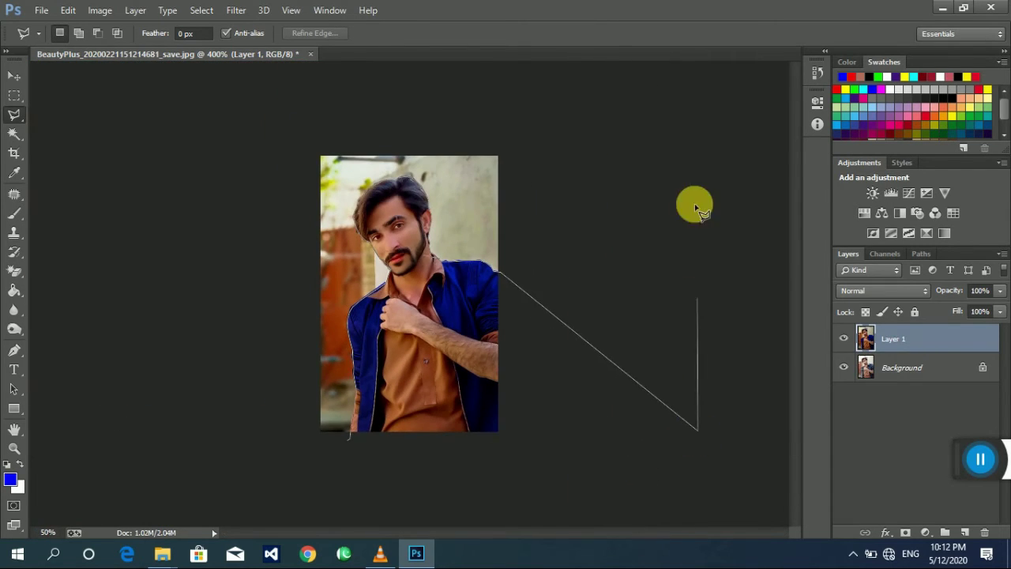
left_click(690, 182)
left_click(559, 118)
left_click(403, 97)
left_click(241, 148)
left_click(232, 340)
left_click(245, 434)
left_click(297, 483)
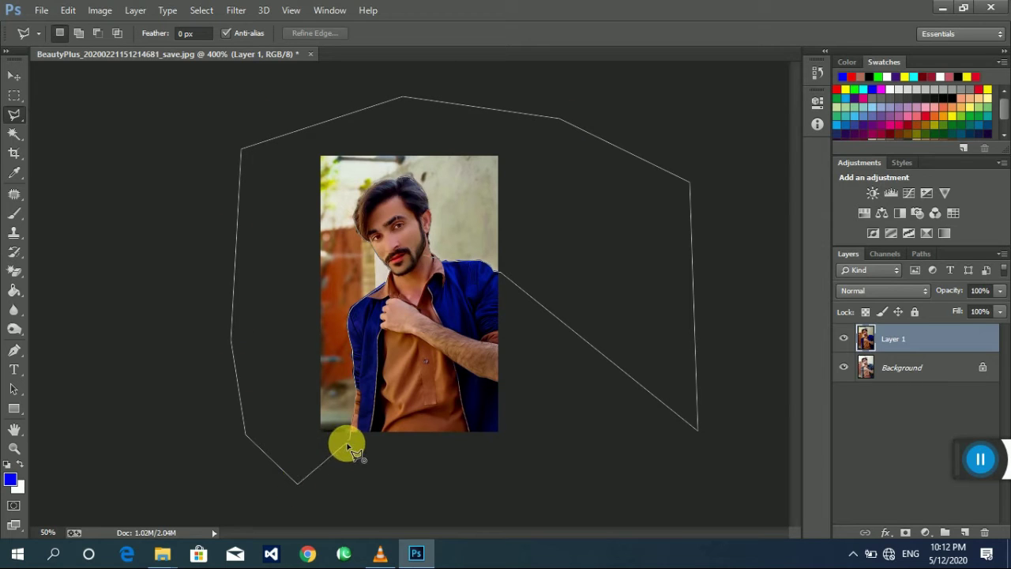
left_click(349, 445)
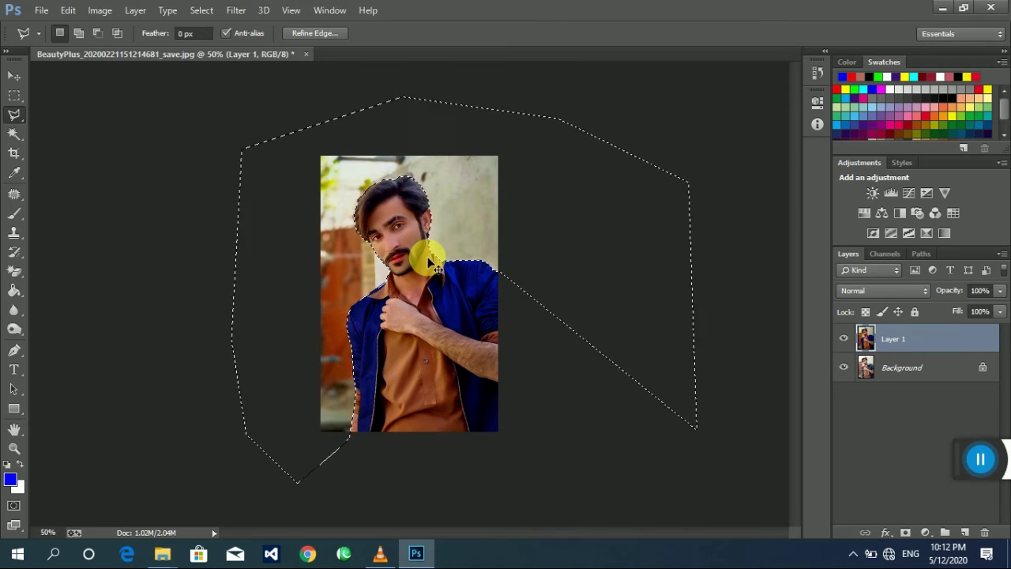
Step: Fill the selected backdrop on the Background layer with the white background colour
key("ctrl+plus")
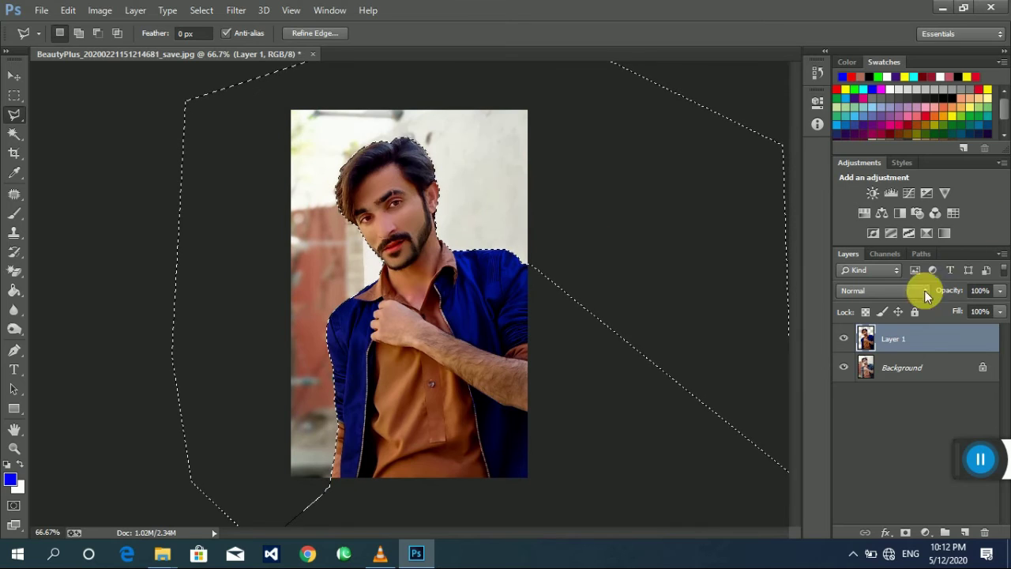
left_click(877, 365)
key("shift+BackSpace")
Step: Confirm the white fill and erase the white backdrop to transparency with the Magic Eraser
left_click(589, 152)
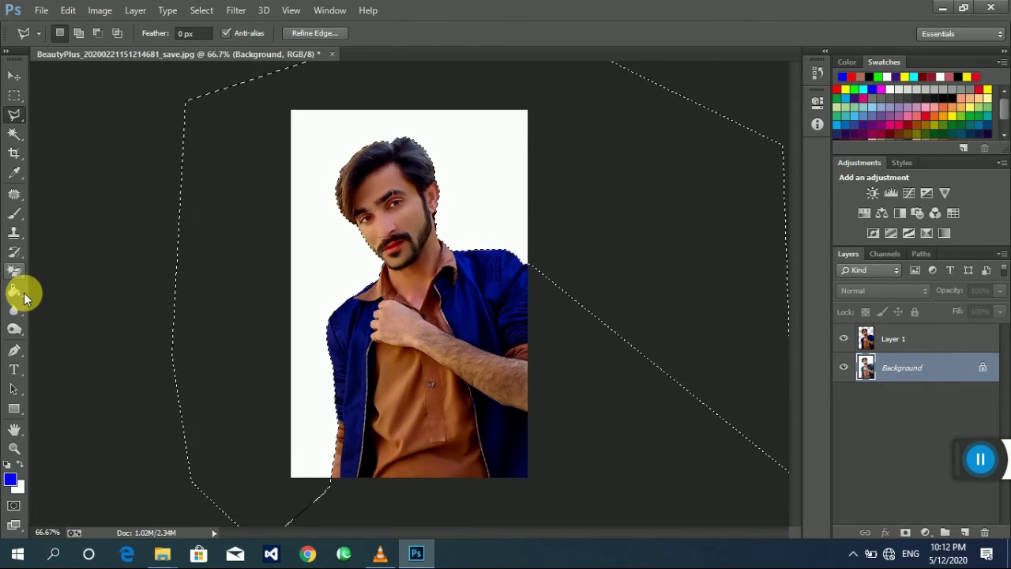
right_click(18, 277)
left_click(71, 296)
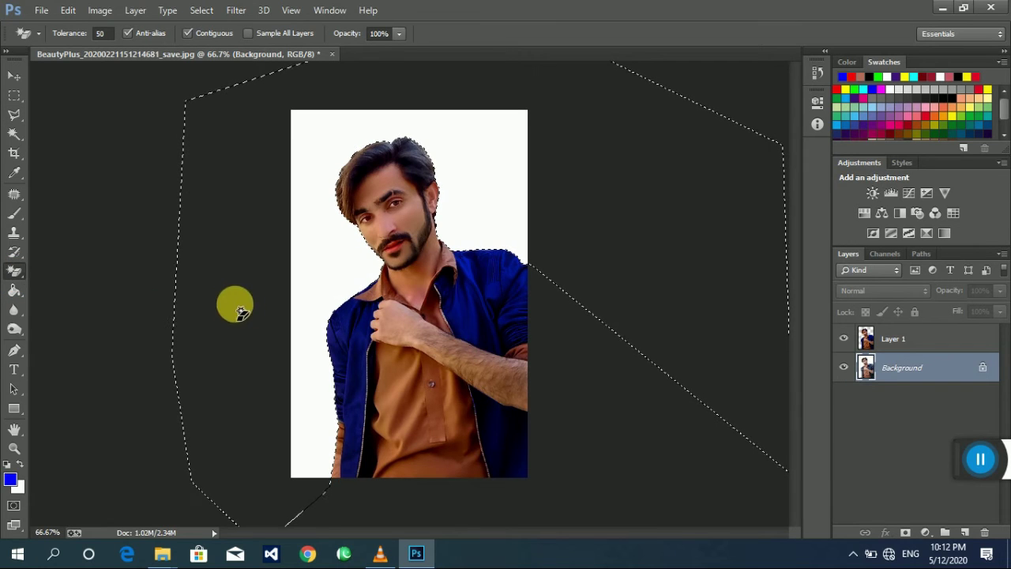
left_click(312, 297)
Step: Switch to the Rectangular Marquee, clear the selection and view the image at 100%
right_click(14, 95)
left_click(88, 105)
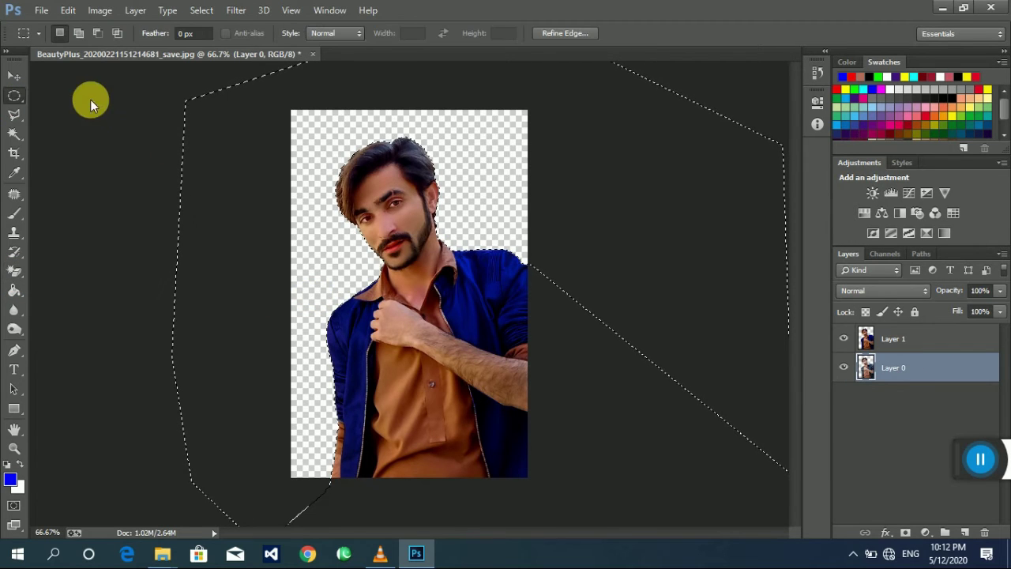
right_click(14, 96)
left_click(88, 94)
left_click_drag(92, 112, 93, 125)
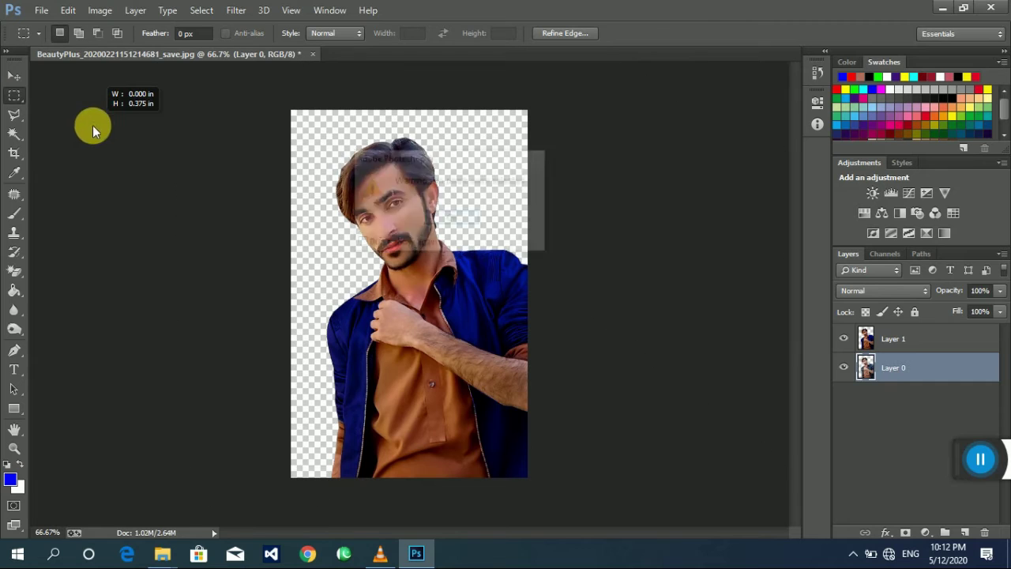
left_click(452, 219)
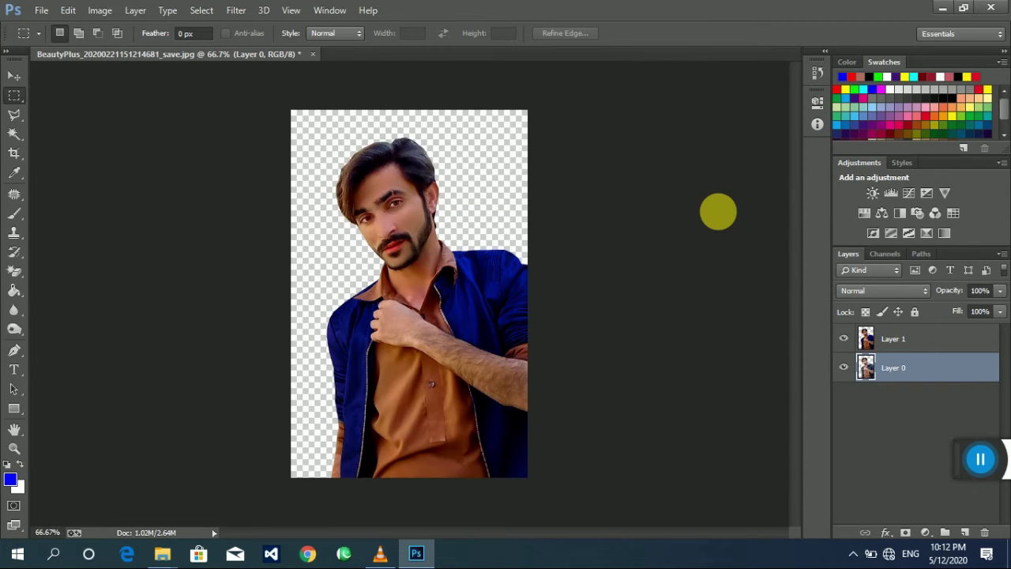
key("ctrl+plus")
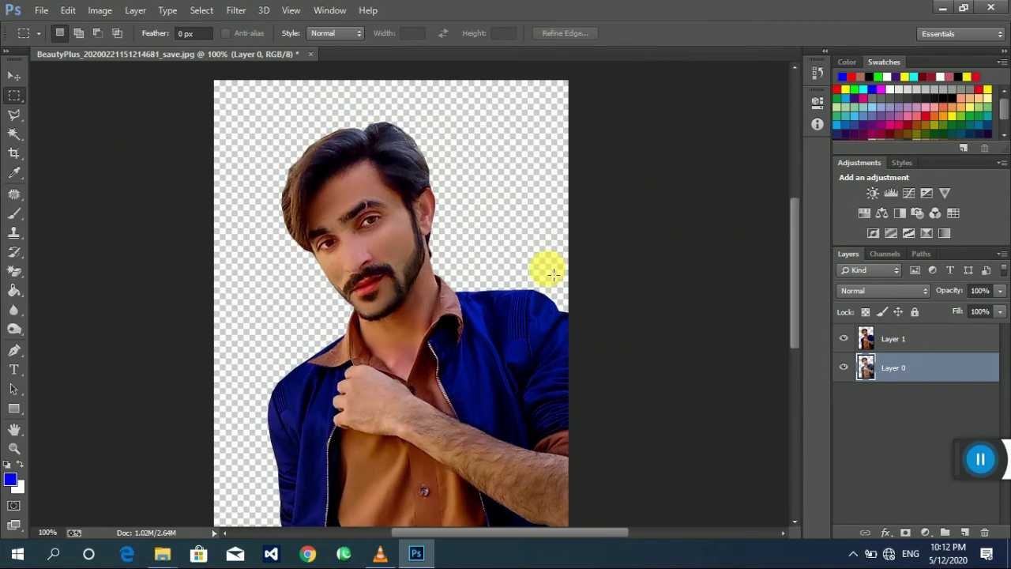
left_click(235, 10)
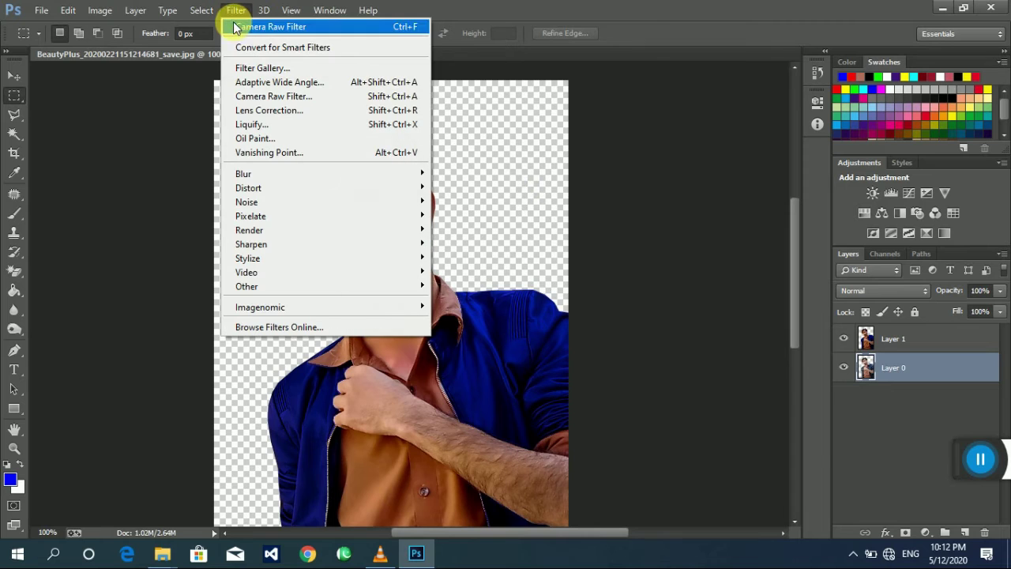
Step: In Liquify, zoom onto the head and Forward Warp the hair at the crown and right side
left_click(406, 196)
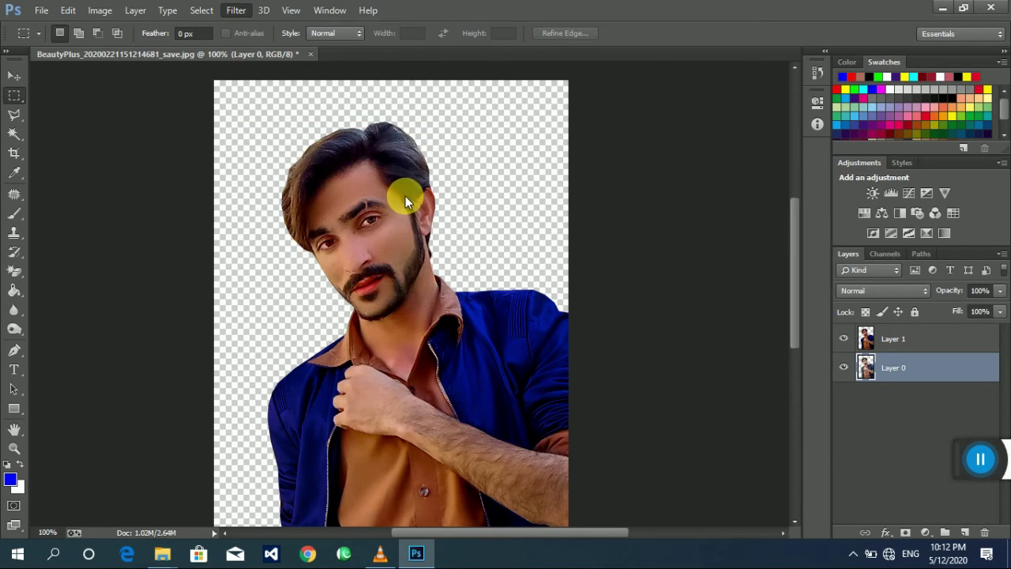
key("ctrl+shift+x")
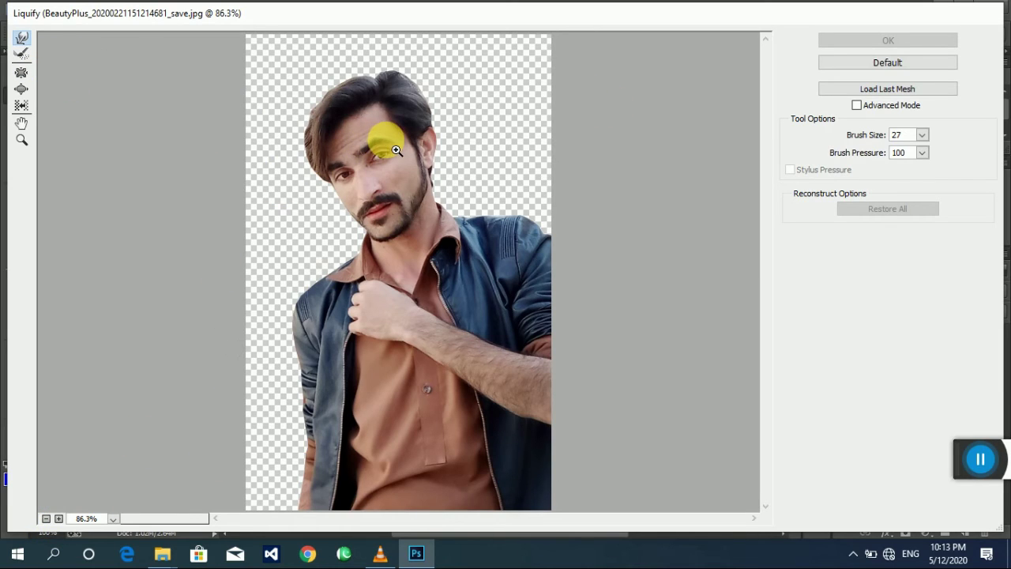
left_click_drag(487, 157, 480, 215)
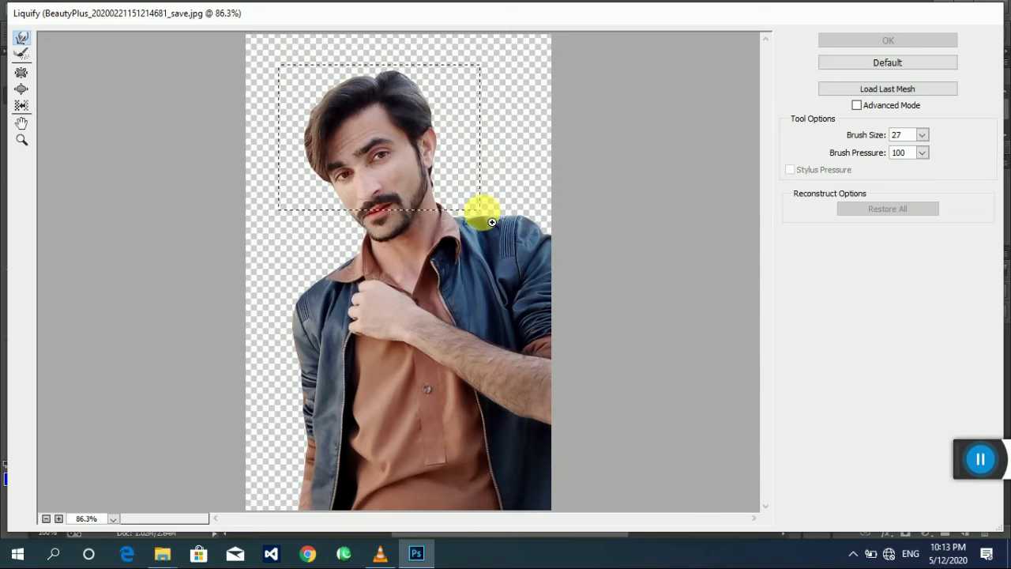
scroll(452, 163, "up", 2)
mouse_move(458, 174)
left_mouse_down()
mouse_move(364, 141)
mouse_move(499, 165)
mouse_move(548, 248)
left_mouse_up()
mouse_move(237, 311)
left_mouse_down()
mouse_move(238, 254)
mouse_move(209, 233)
mouse_move(289, 153)
mouse_move(357, 126)
mouse_move(379, 151)
mouse_move(343, 135)
left_mouse_up()
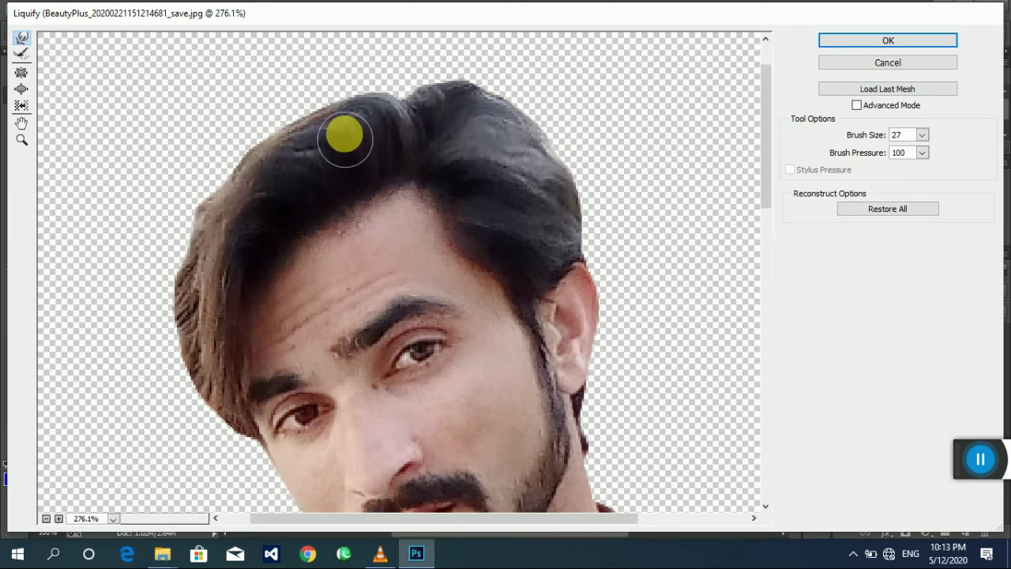
Step: Smooth the top and left hair outline down toward the temple, then apply the Liquify result
left_click_drag(280, 163, 261, 179)
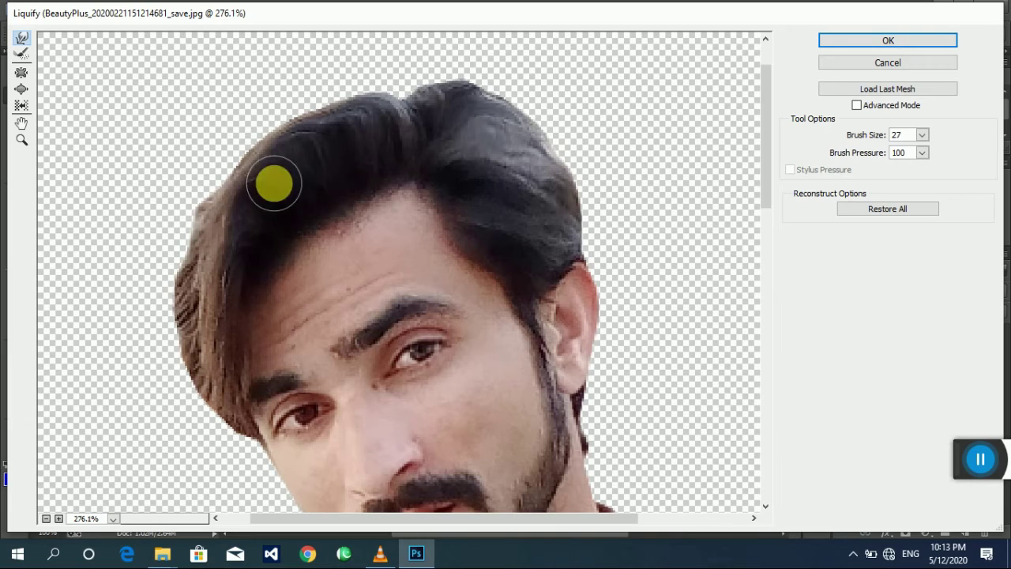
left_click_drag(308, 146, 323, 166)
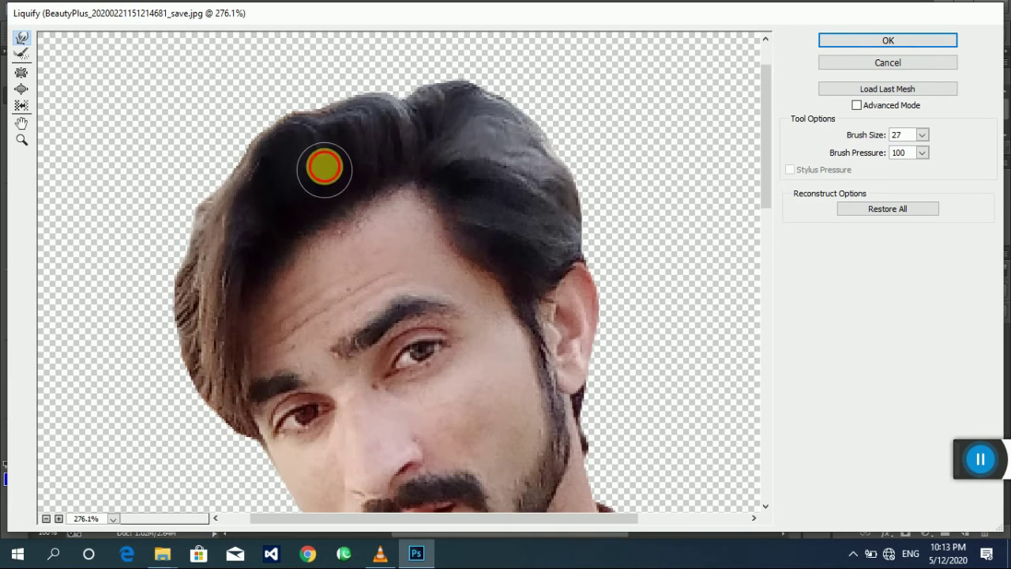
mouse_move(325, 129)
left_mouse_down()
mouse_move(339, 108)
mouse_move(379, 145)
mouse_move(402, 103)
mouse_move(366, 126)
mouse_move(315, 117)
mouse_move(289, 139)
left_mouse_up()
left_click_drag(263, 170, 243, 258)
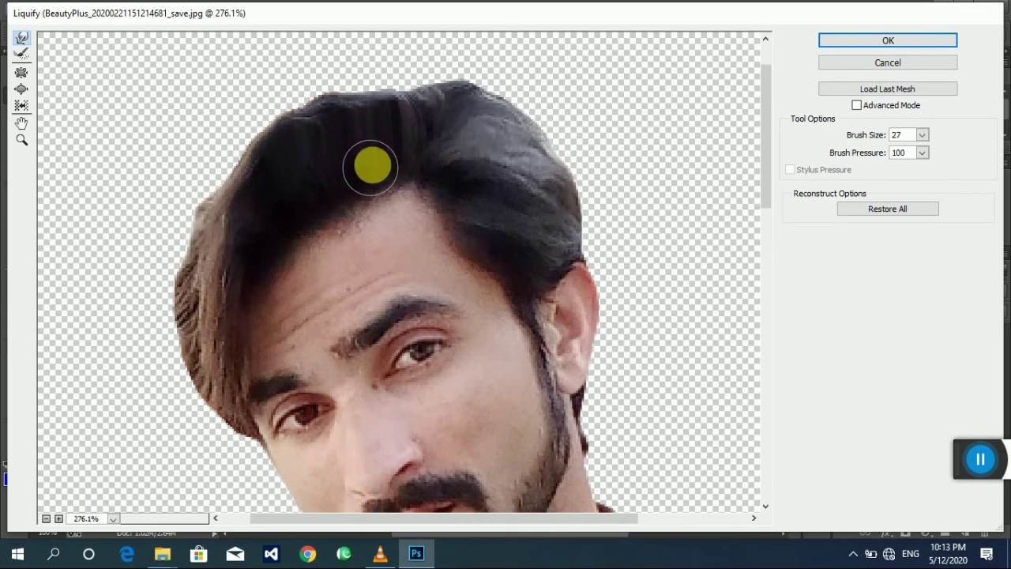
key("ctrl+alt+0")
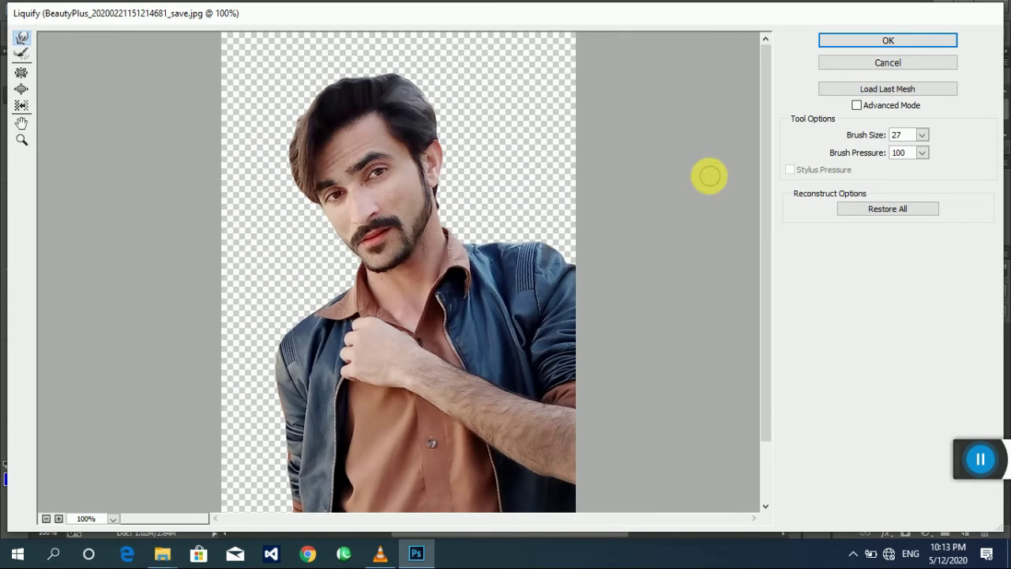
left_click(891, 43)
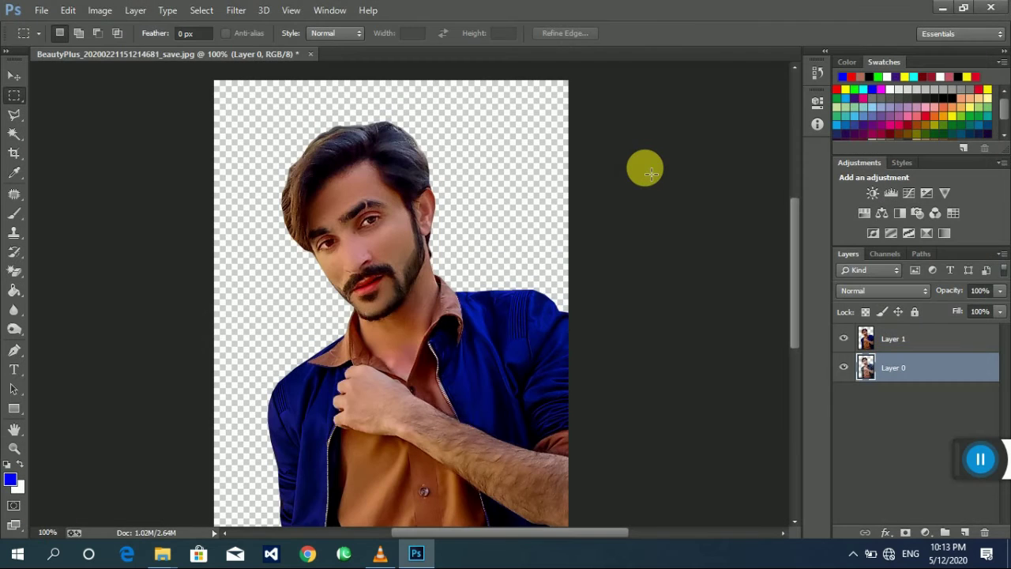
Step: Toggle Layer 1's visibility to compare the bright and deep blue jacket colours
left_click(843, 339)
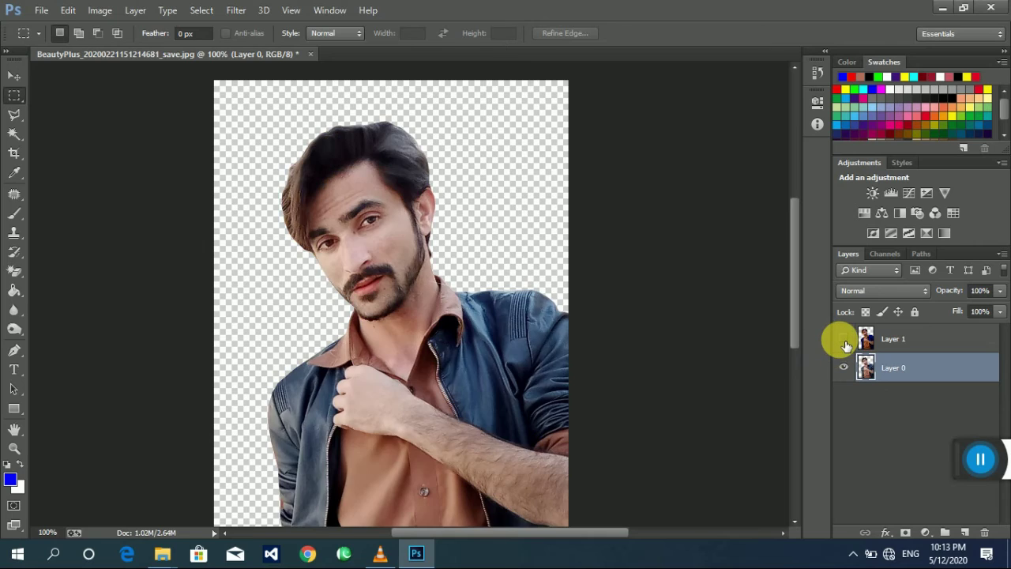
left_click(844, 339)
left_click(844, 339)
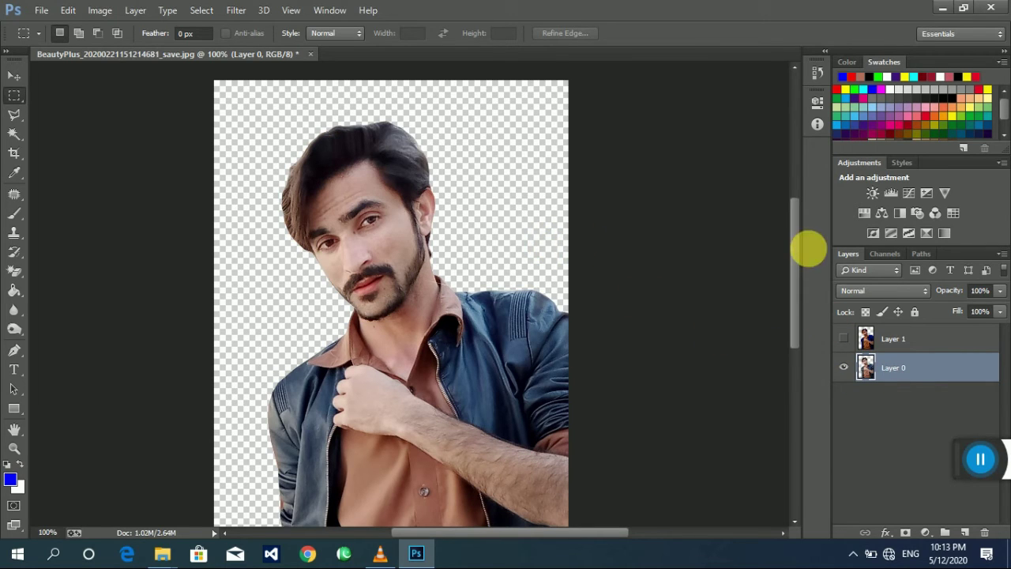
Step: Select Layer 1 together with Layer 0, merge them, then undo the merge
left_click(15, 78)
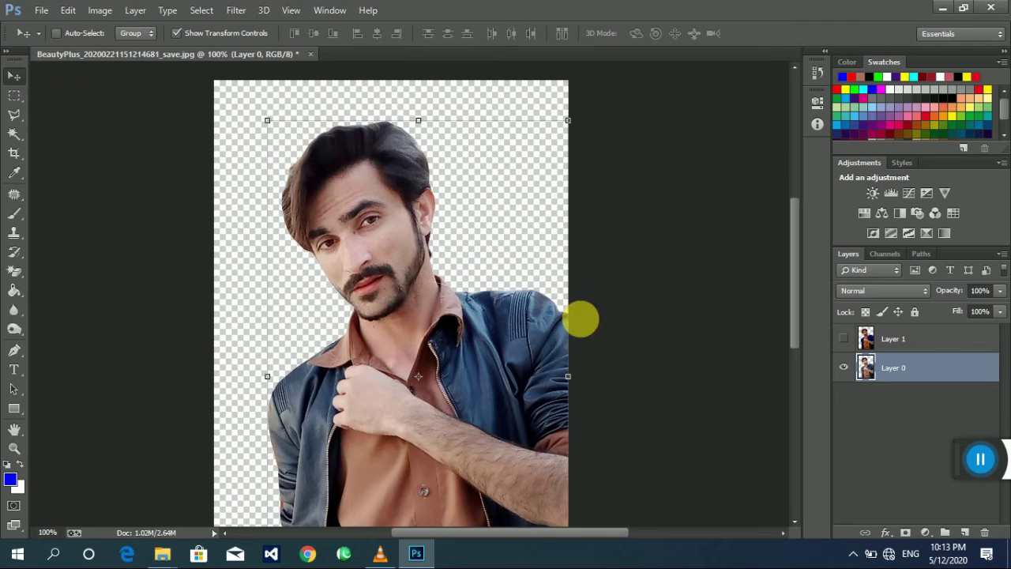
left_click(892, 339, "ctrl")
right_click(893, 339)
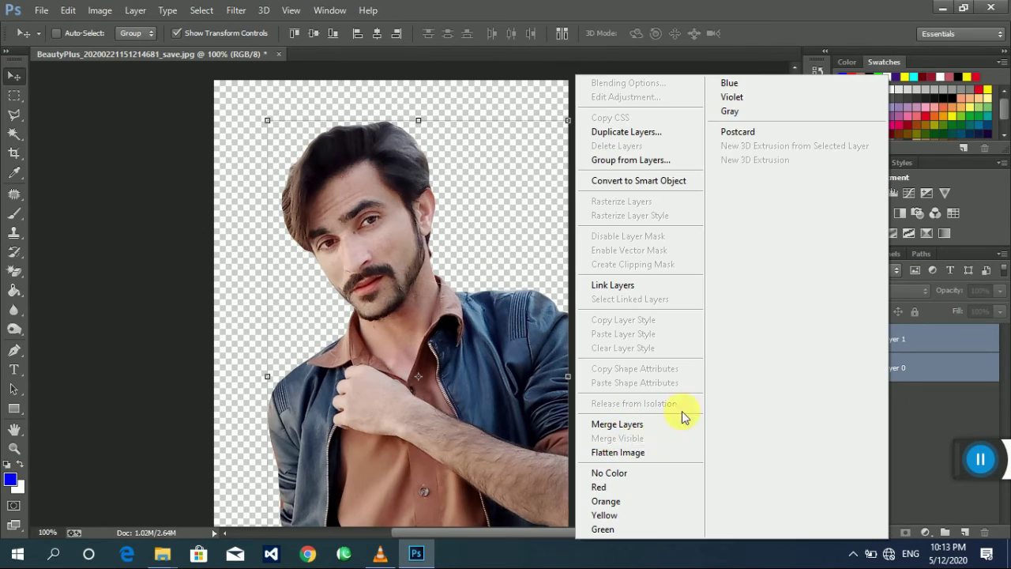
left_click(630, 426)
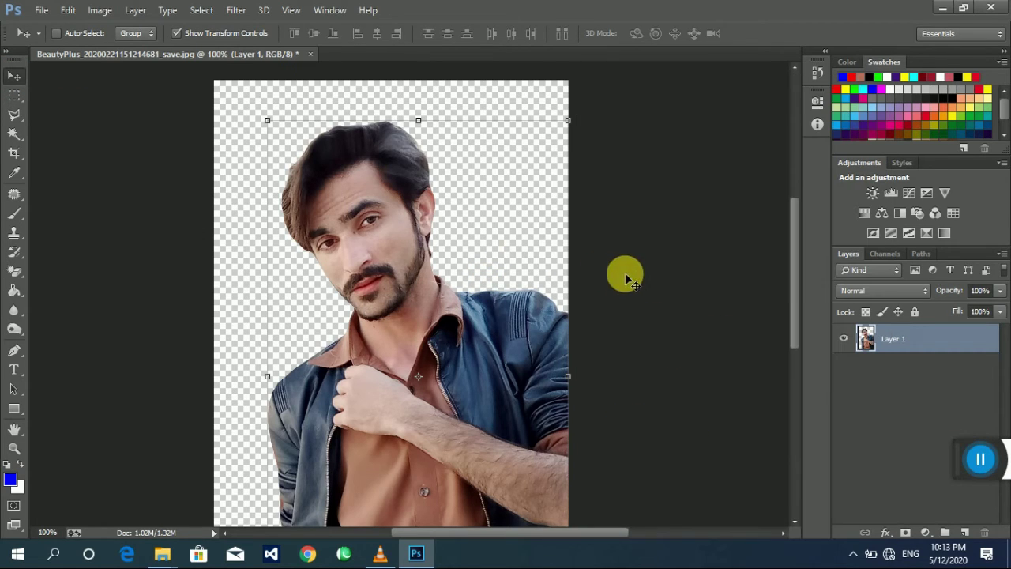
key("ctrl+z")
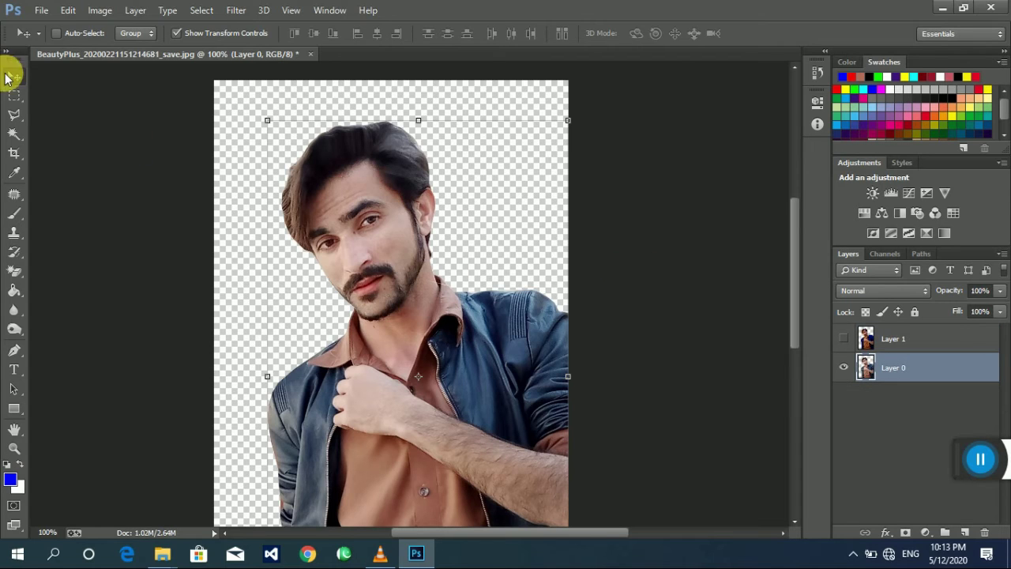
Step: Make the blue jacket Layer 1 visible again and merge it into Layer 0
left_click(15, 95)
left_click_drag(32, 99, 219, 181)
left_click(844, 338)
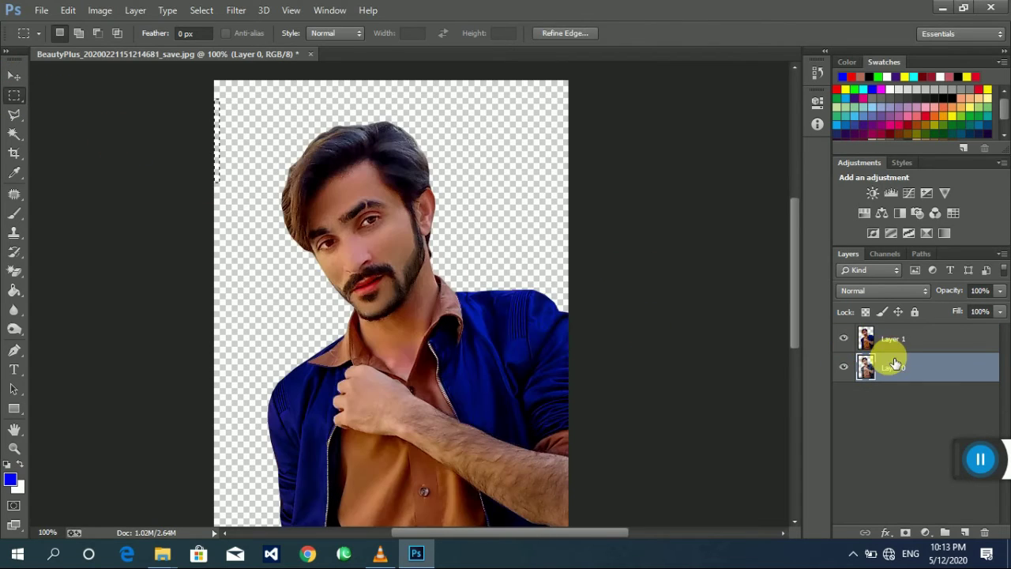
key("ctrl+shift+e")
scroll(444, 226, "down", 2)
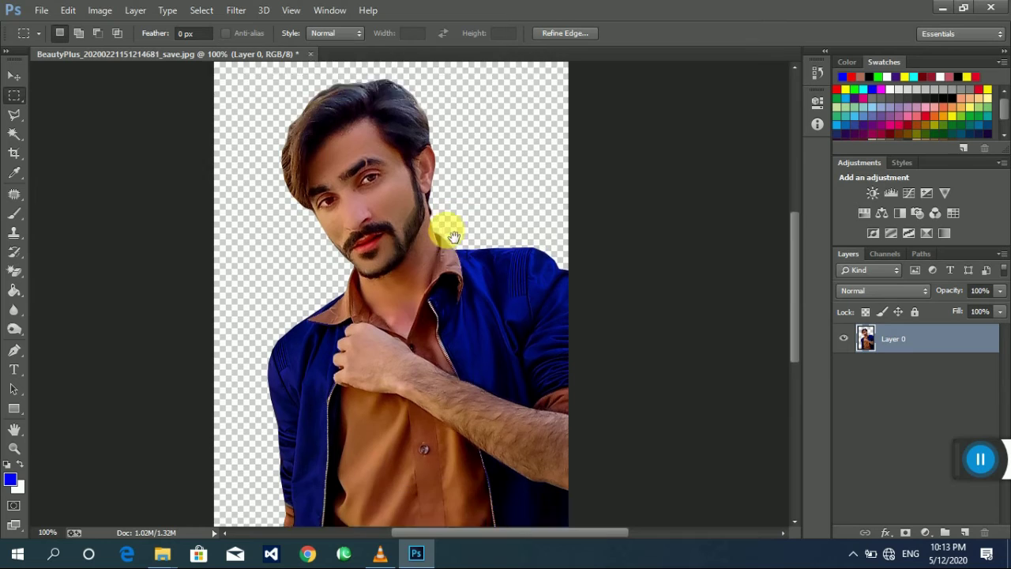
scroll(666, 431, "down", 1)
scroll(666, 430, "up", 1)
Step: Add a Selective Color layer with Reds Black at -62 and merge it into the photo
left_click(927, 533)
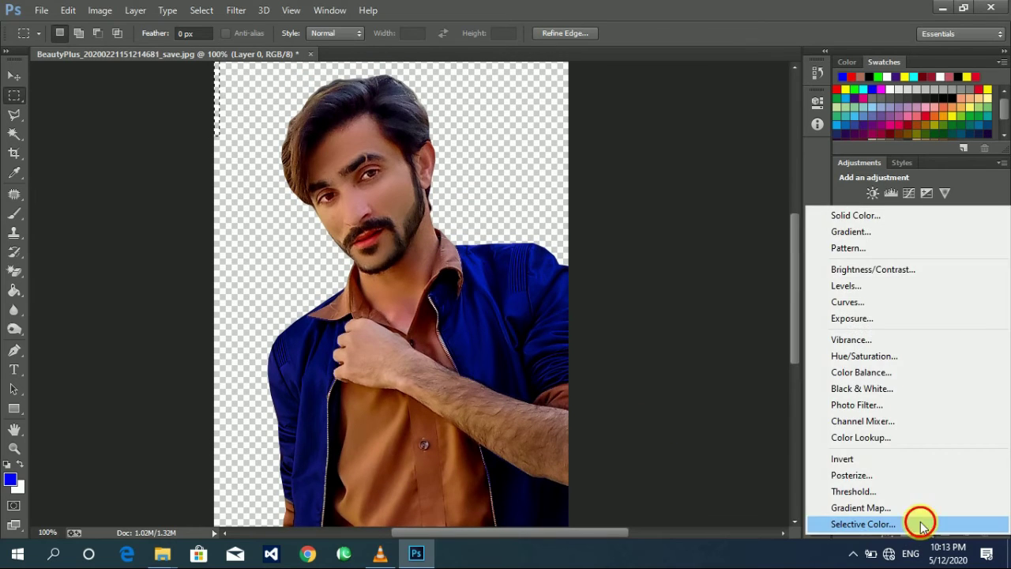
left_click(696, 164)
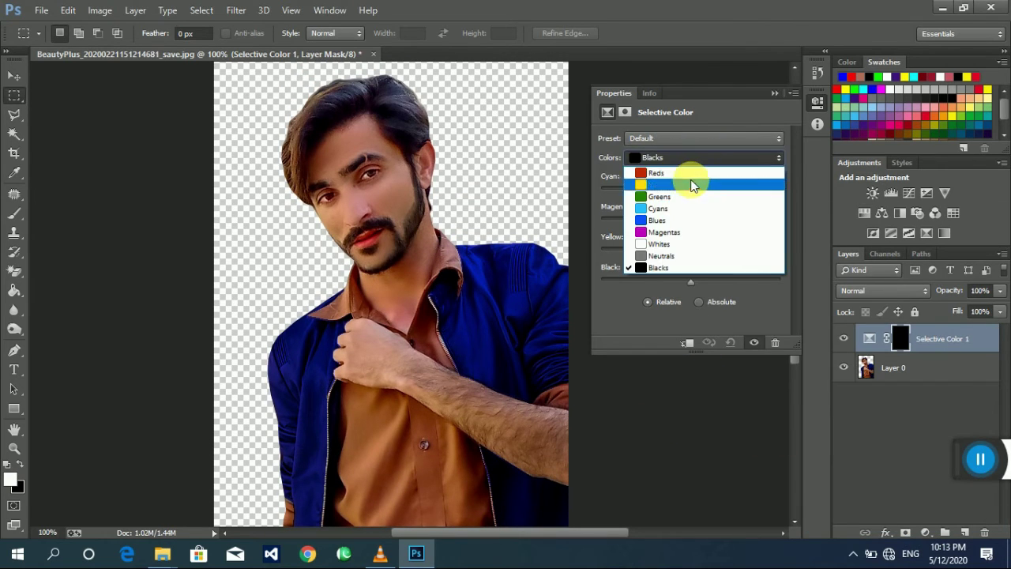
left_click(678, 172)
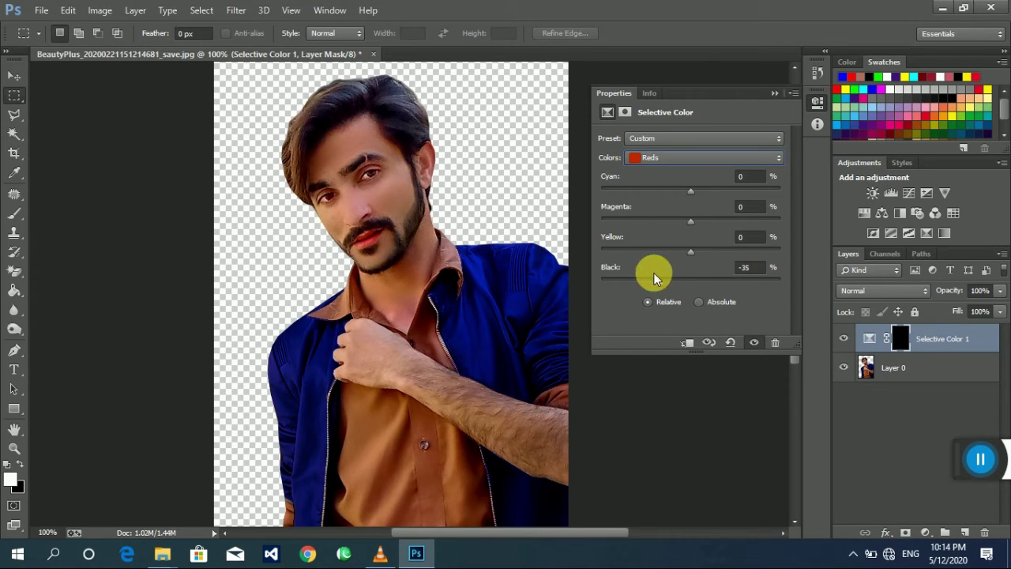
mouse_move(646, 286)
left_mouse_down()
mouse_move(618, 281)
mouse_move(648, 294)
mouse_move(630, 279)
mouse_move(640, 281)
left_mouse_up()
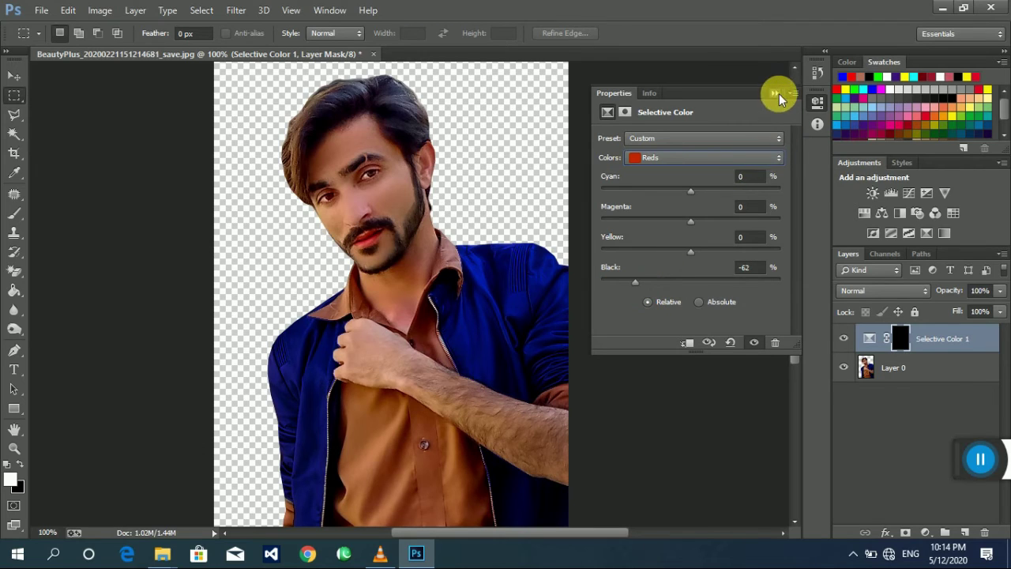
left_click(777, 94)
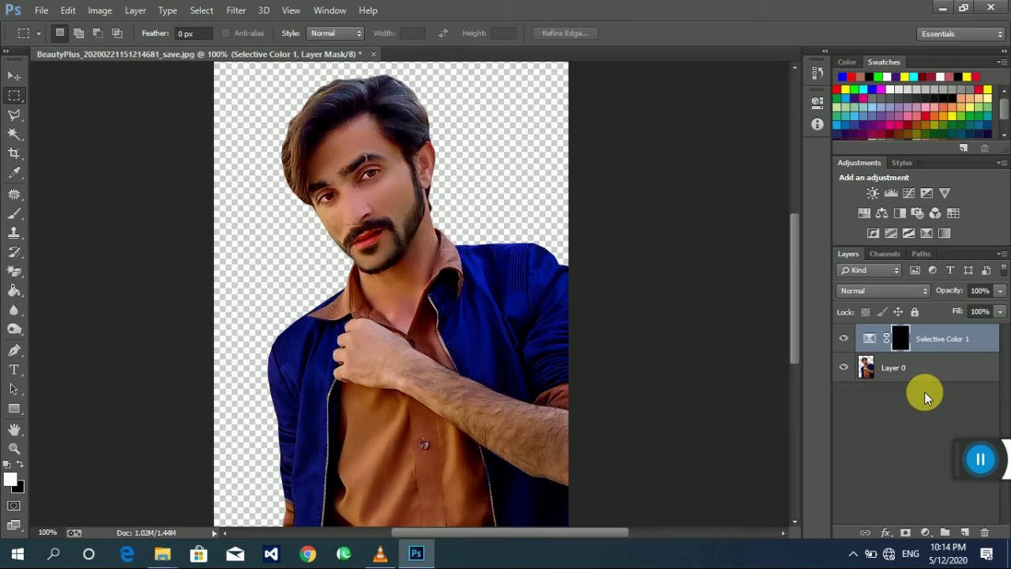
key("ctrl+shift+e")
Step: Add a second Selective Color layer with Reds Black at -50 and check the result
left_click(926, 533)
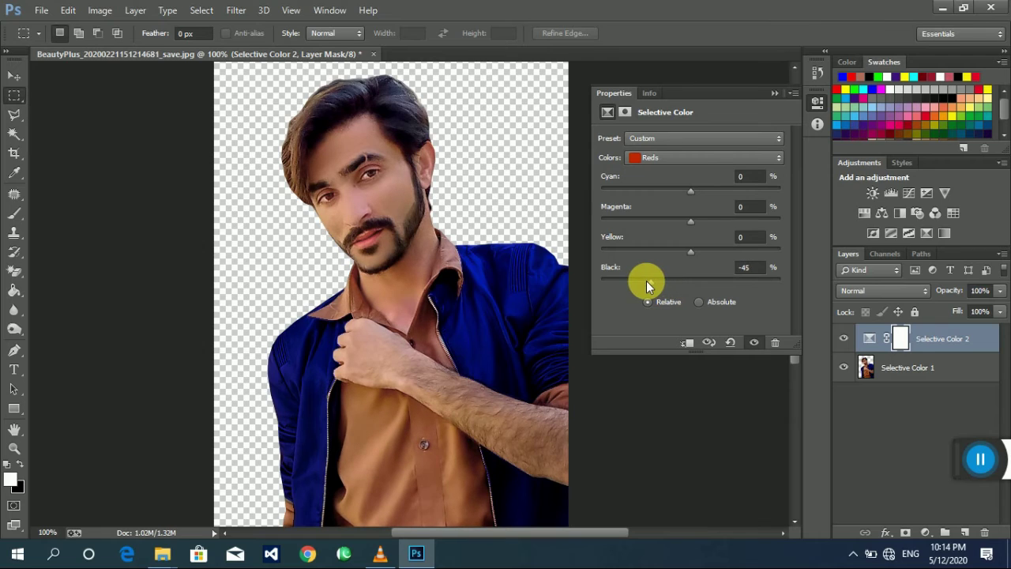
left_click_drag(668, 284, 646, 281)
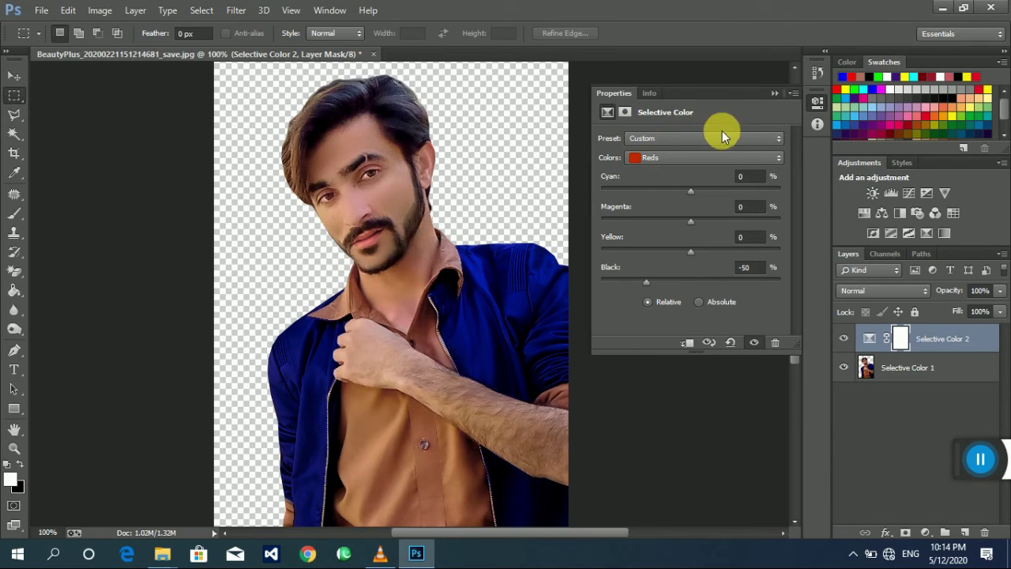
left_click(775, 94)
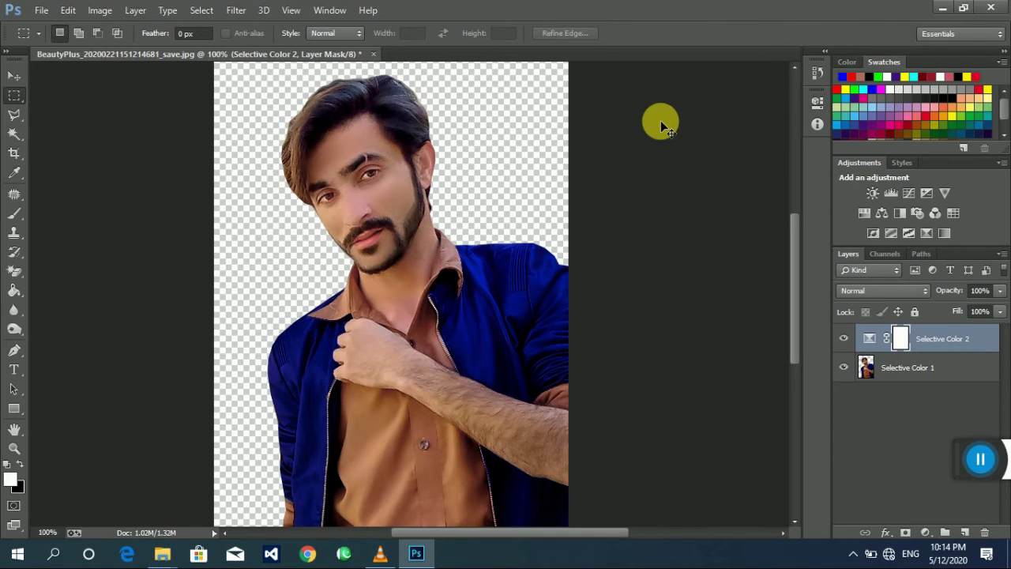
key("ctrl+plus")
key("ctrl+minus")
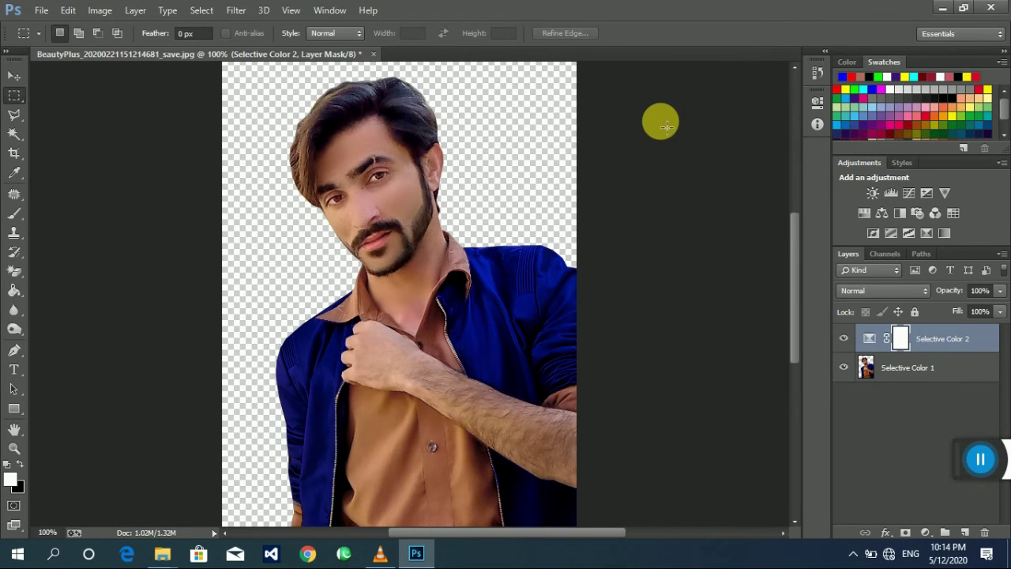
Step: Add a third Selective Color layer with Blacks at +21 and merge everything into one layer
left_click(925, 532)
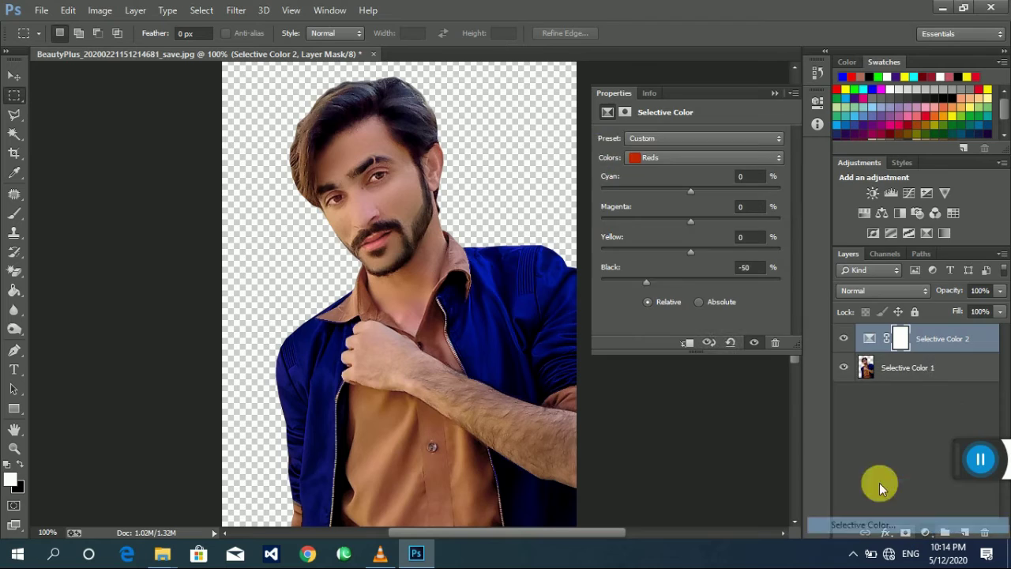
left_click(643, 158)
left_click(662, 264)
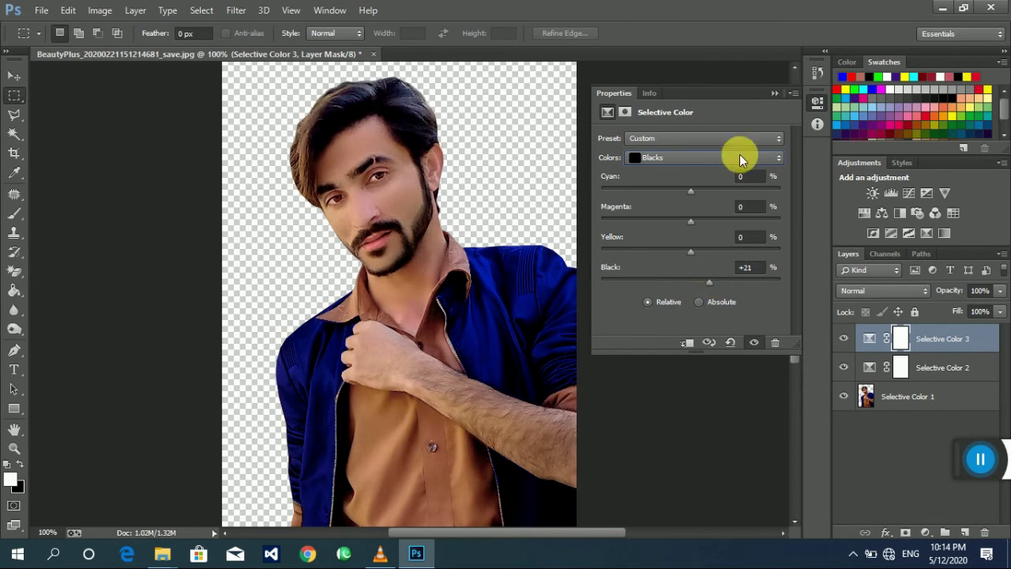
left_click(775, 93)
key("ctrl+shift+e")
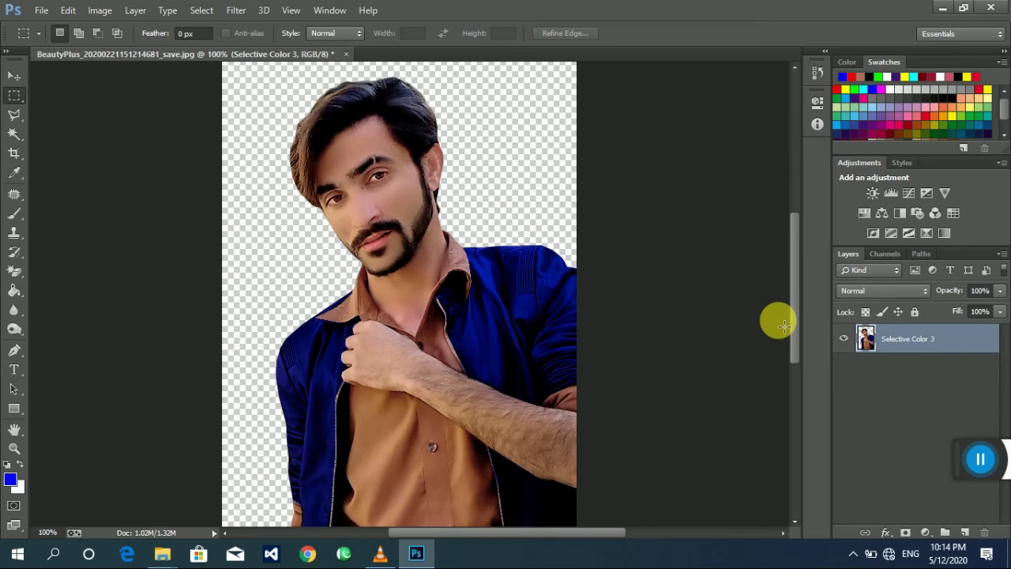
Step: Open the blurred green tree photo from c > 2222 > New folder
key("ctrl+o")
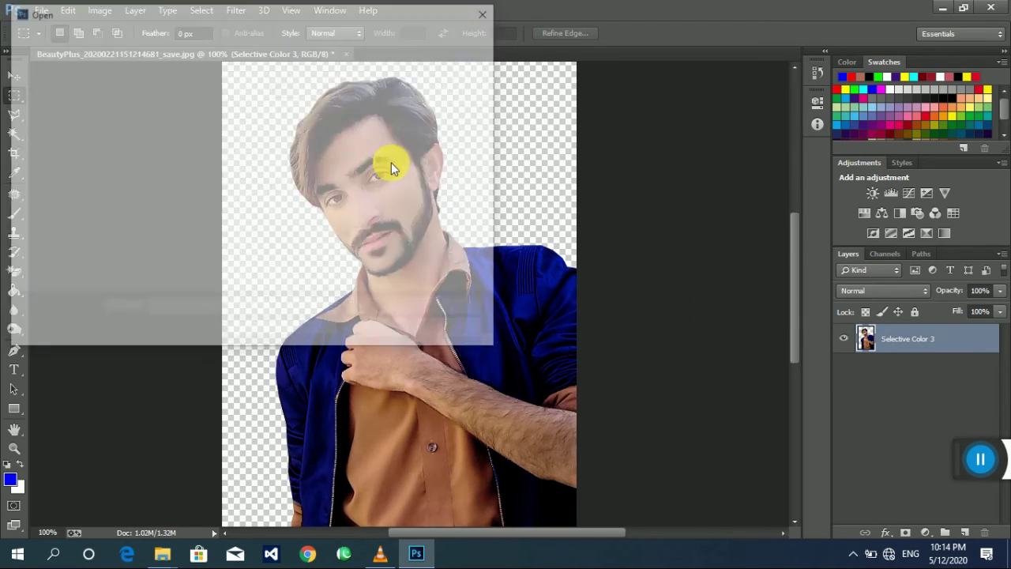
double_click(165, 108)
double_click(165, 116)
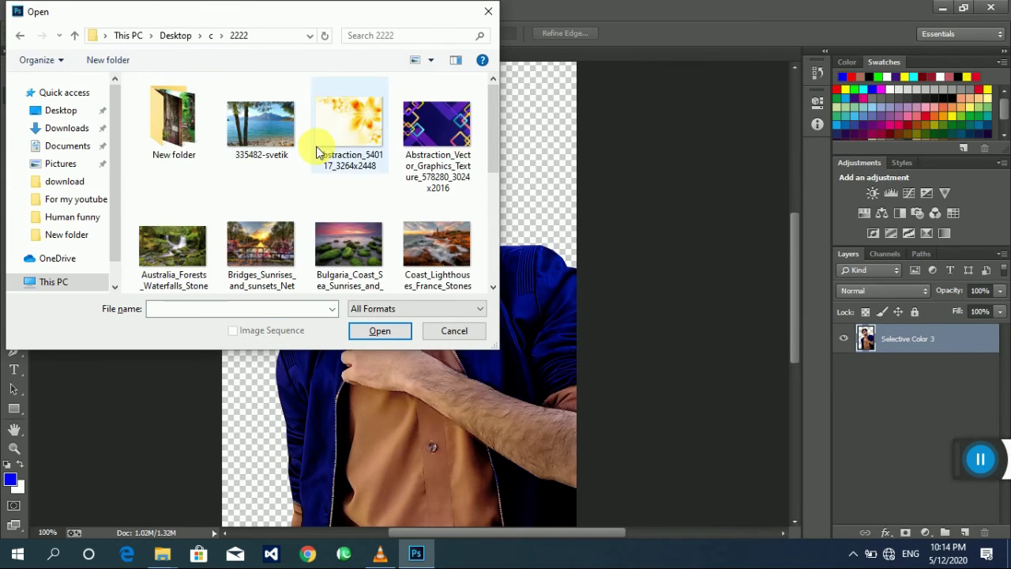
double_click(174, 109)
left_click_drag(491, 95, 494, 281)
scroll(309, 228, "up", 1)
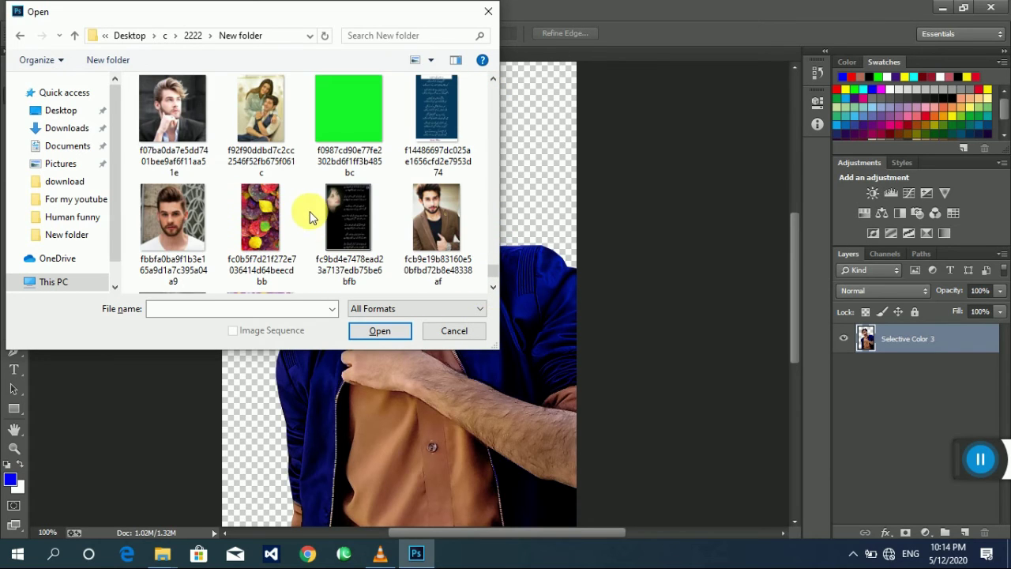
scroll(309, 225, "up", 1)
scroll(310, 221, "up", 1)
scroll(311, 216, "up", 1)
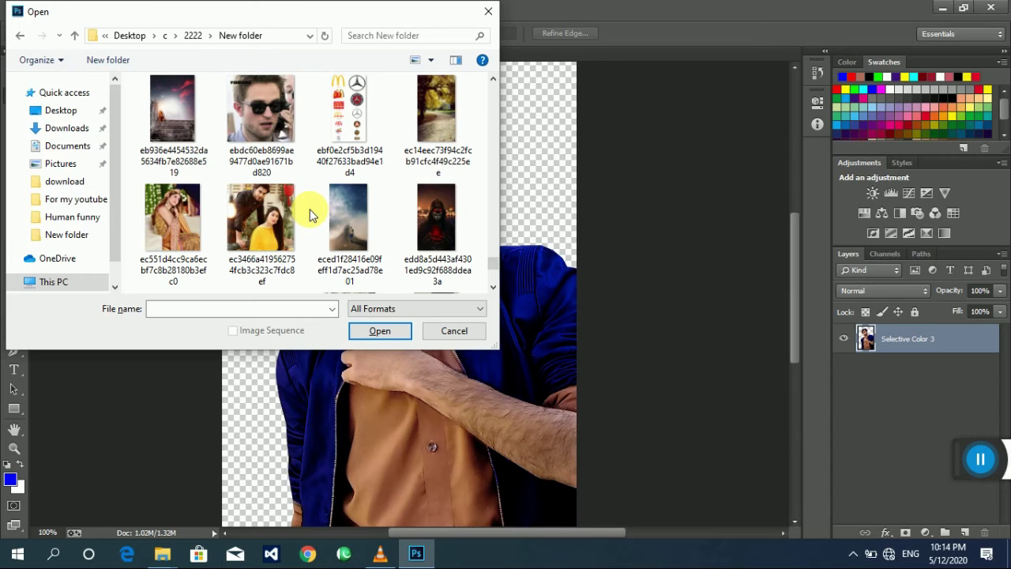
scroll(403, 192, "up", 1)
scroll(245, 153, "up", 1)
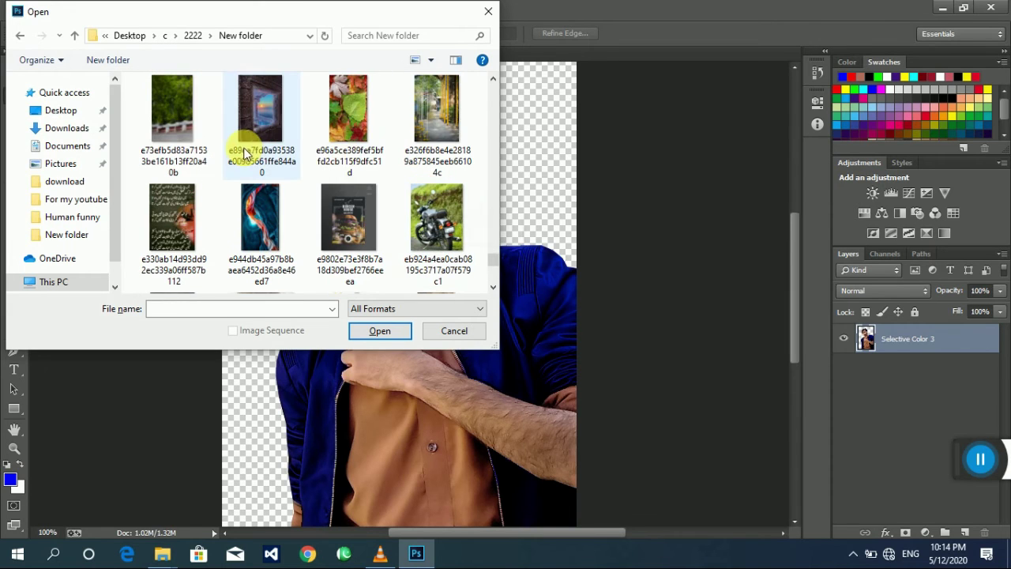
double_click(172, 111)
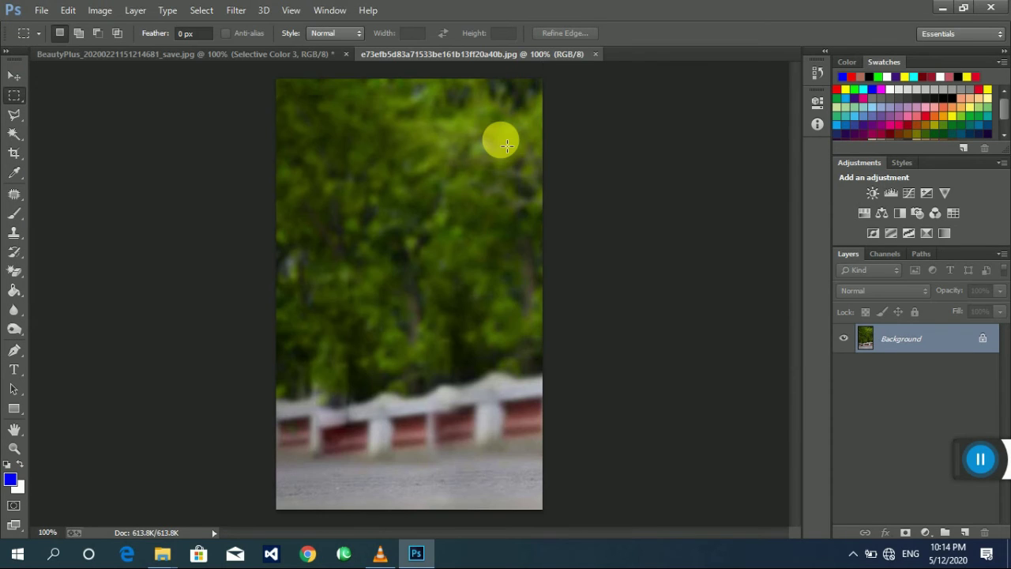
Step: Set the tree photo's Image Size resolution to 150 pixels/inch, making it 750 × 1212 px
left_click(99, 10)
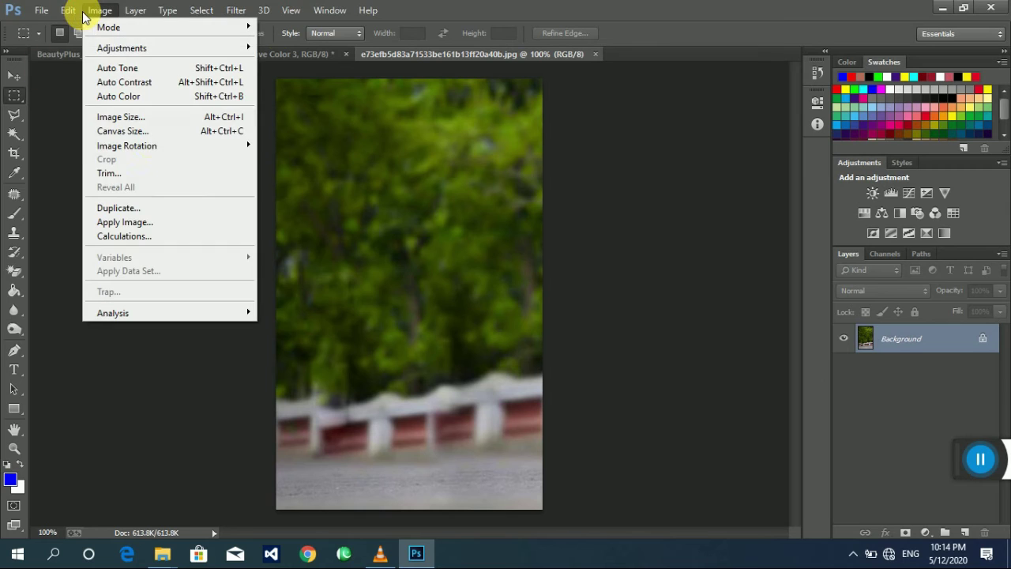
left_click(126, 117)
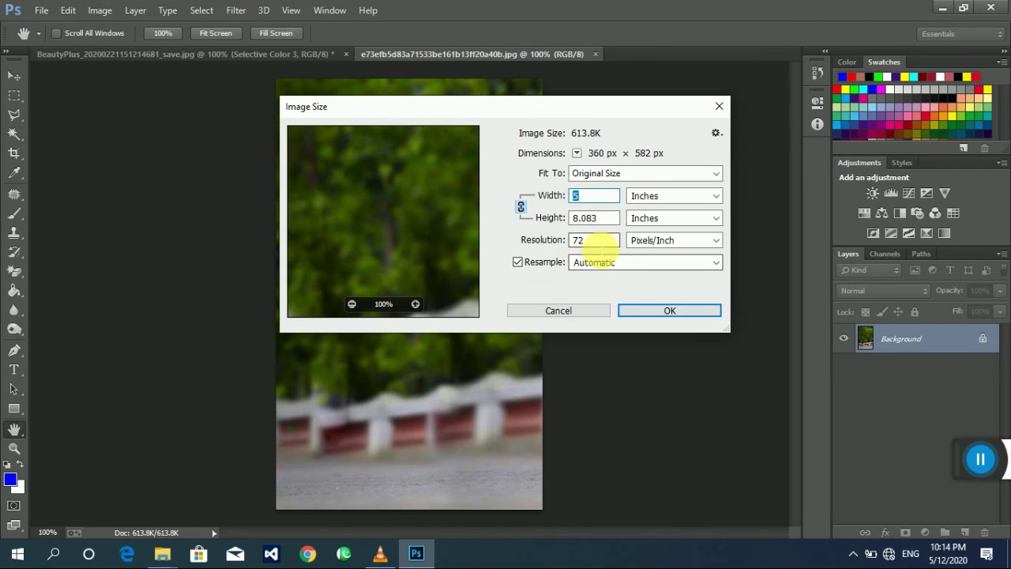
left_click(594, 240)
type("150")
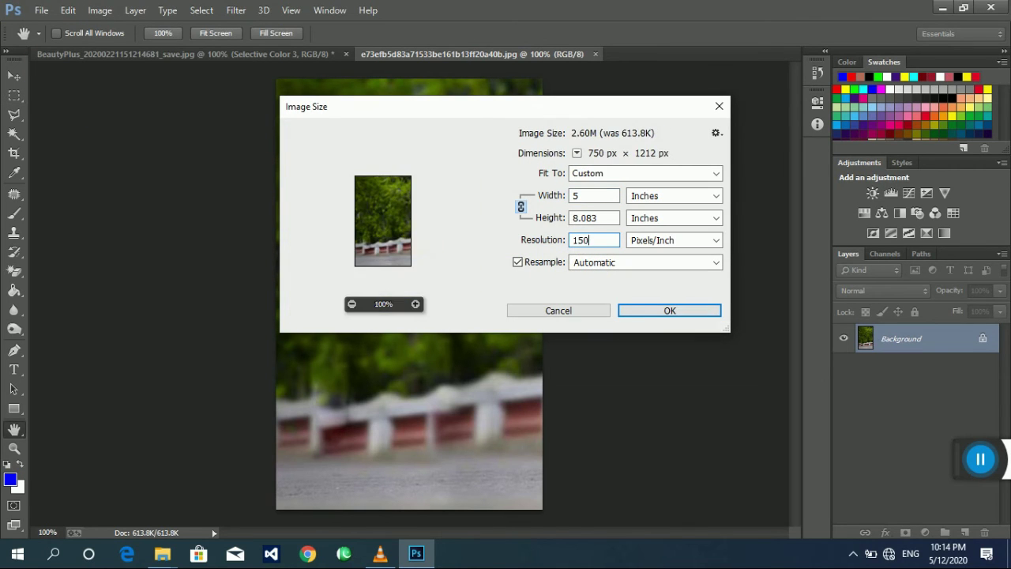
key("Escape")
key("m")
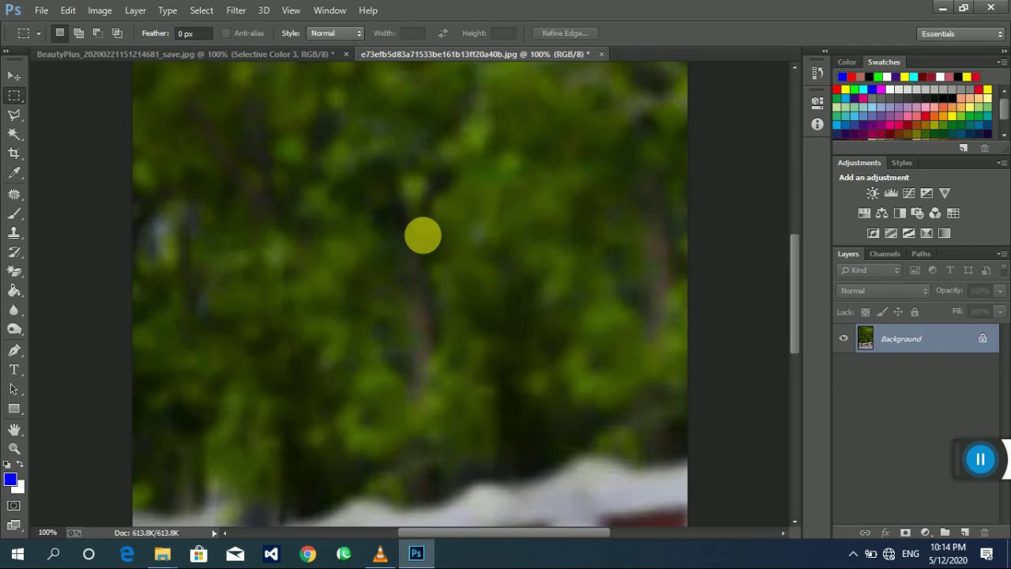
key("ctrl+minus")
key("ctrl+minus")
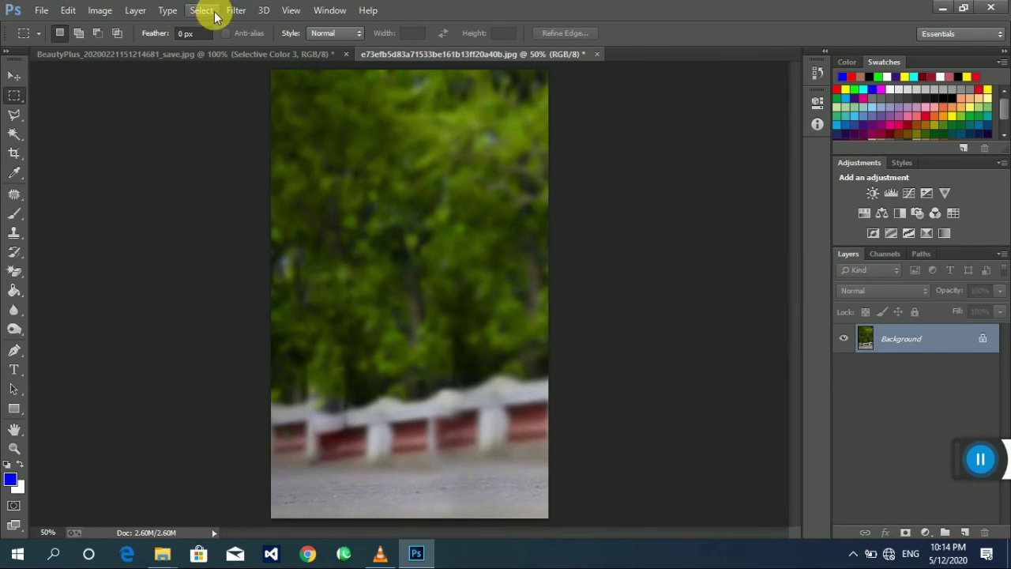
Step: In the Camera Raw filter, apply Auto tone, set Exposure to -0.40 and adjust Contrast
left_click(236, 10)
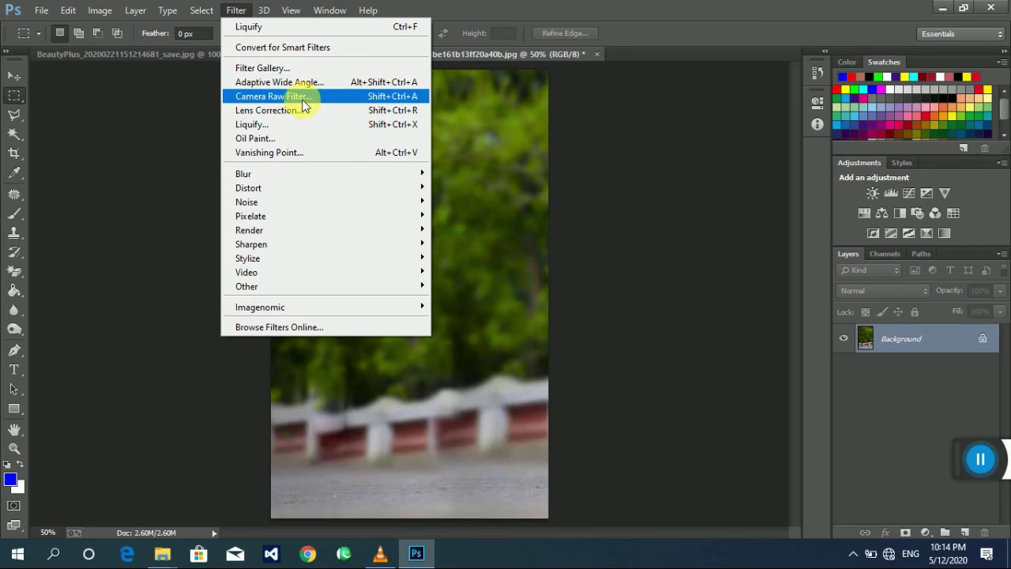
left_click(302, 95)
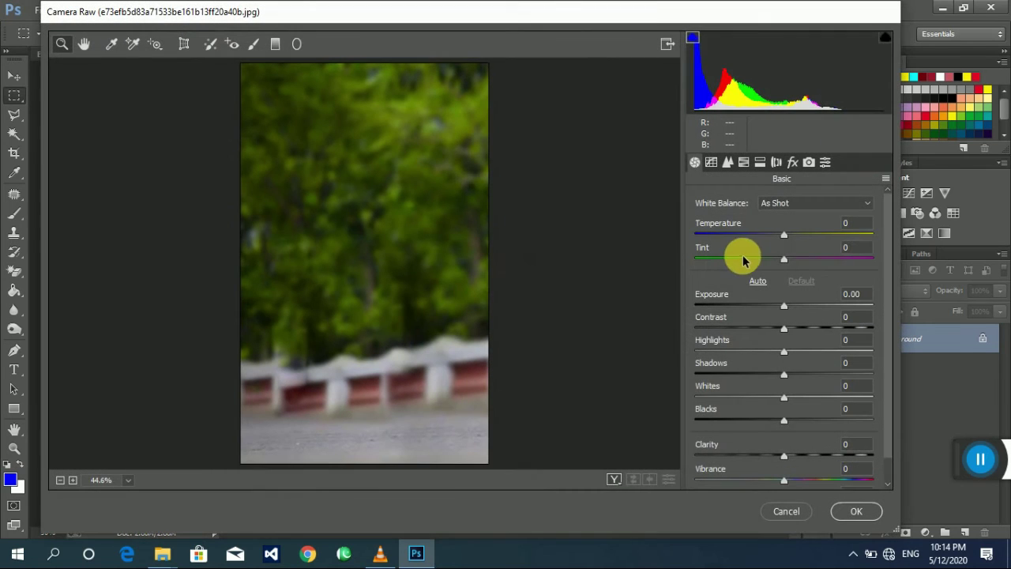
left_click(759, 285)
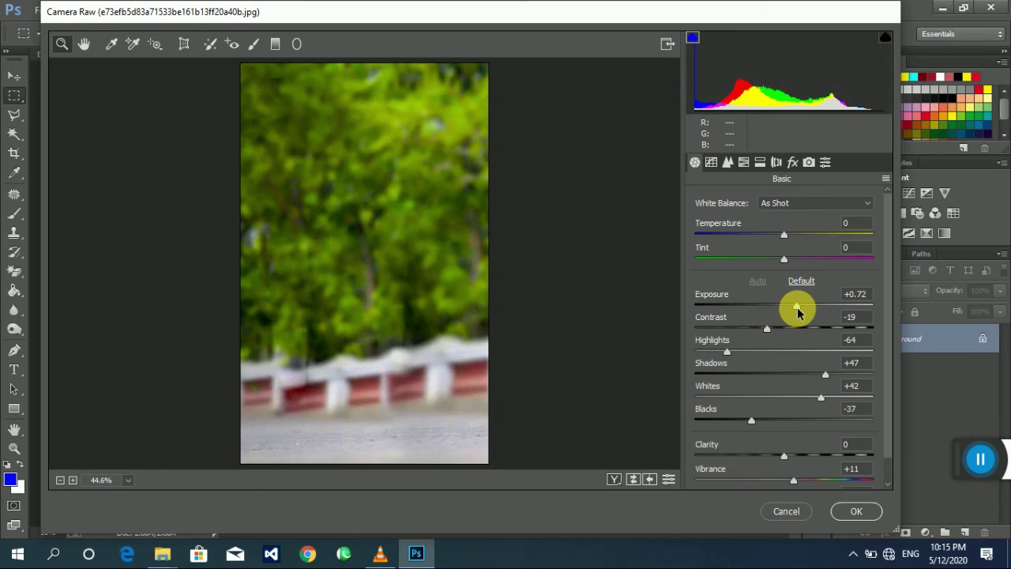
left_click_drag(796, 307, 778, 309)
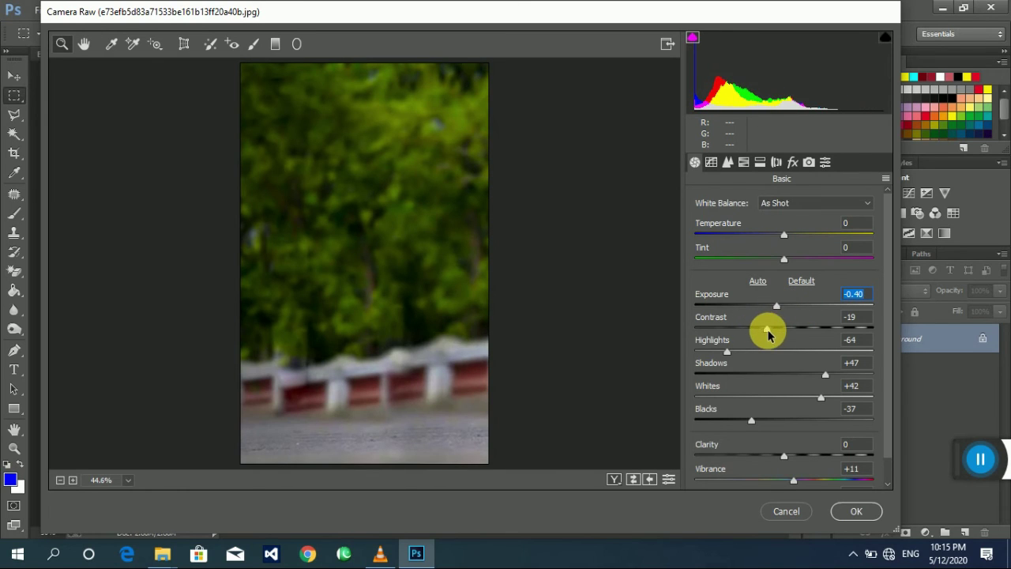
left_click_drag(770, 332, 848, 352)
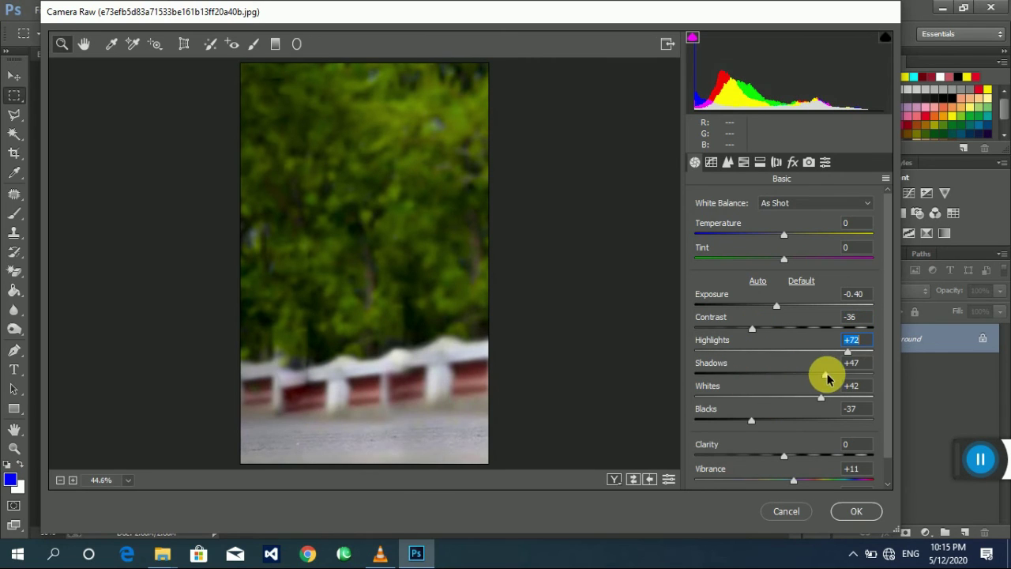
Step: Darken the shadows, set Whites -22, Temperature +11 and Vibrance +57, and apply the grade
left_click_drag(823, 378, 751, 382)
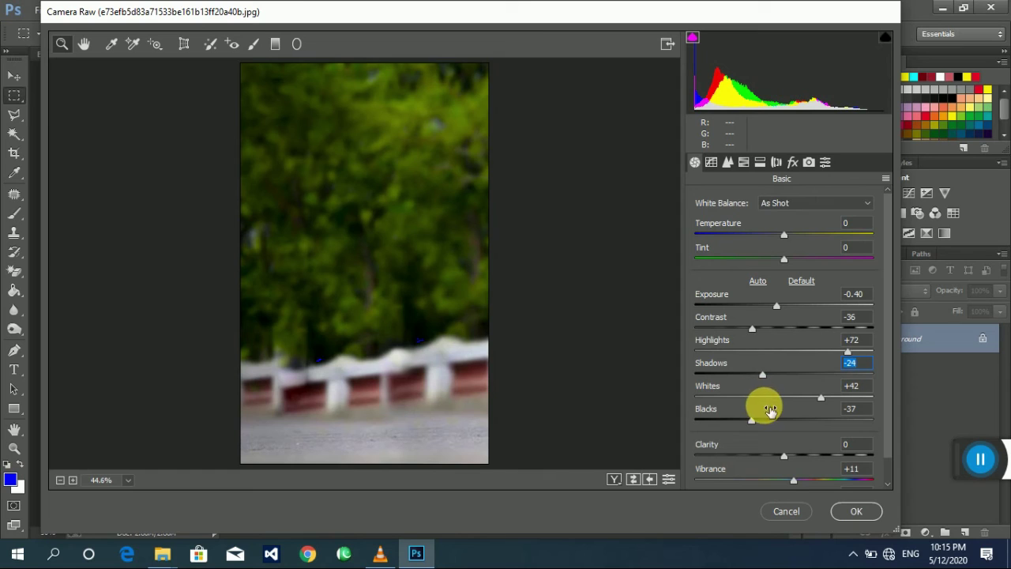
left_click_drag(821, 398, 765, 397)
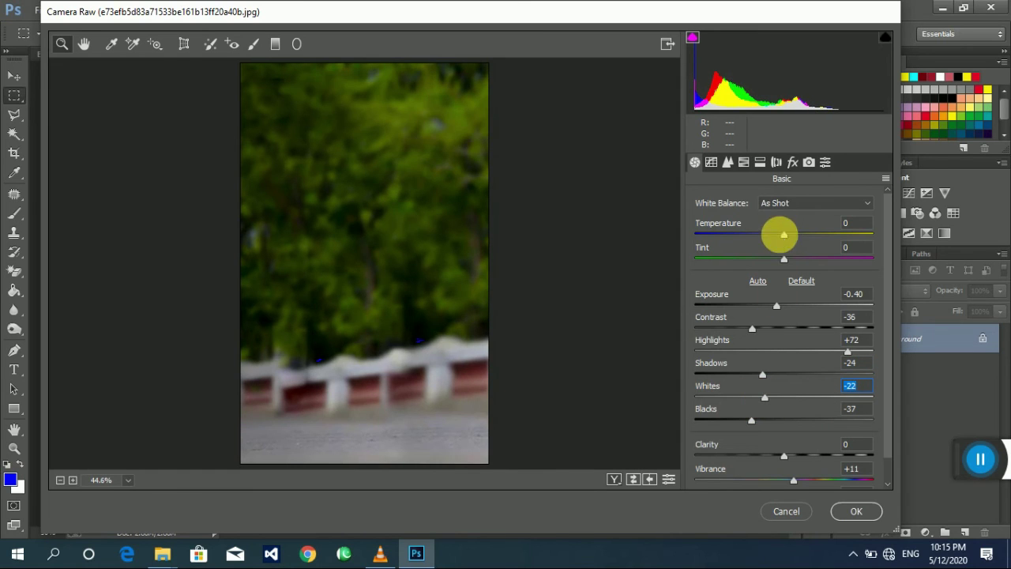
mouse_move(789, 240)
left_mouse_down()
mouse_move(767, 260)
mouse_move(836, 261)
left_mouse_up()
scroll(826, 379, "down", 1)
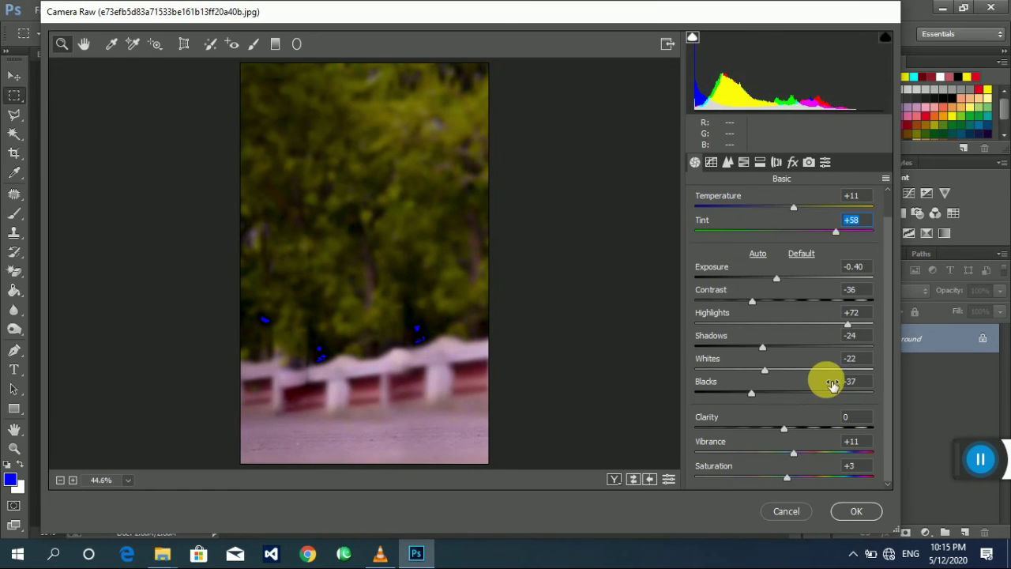
left_click_drag(794, 453, 835, 454)
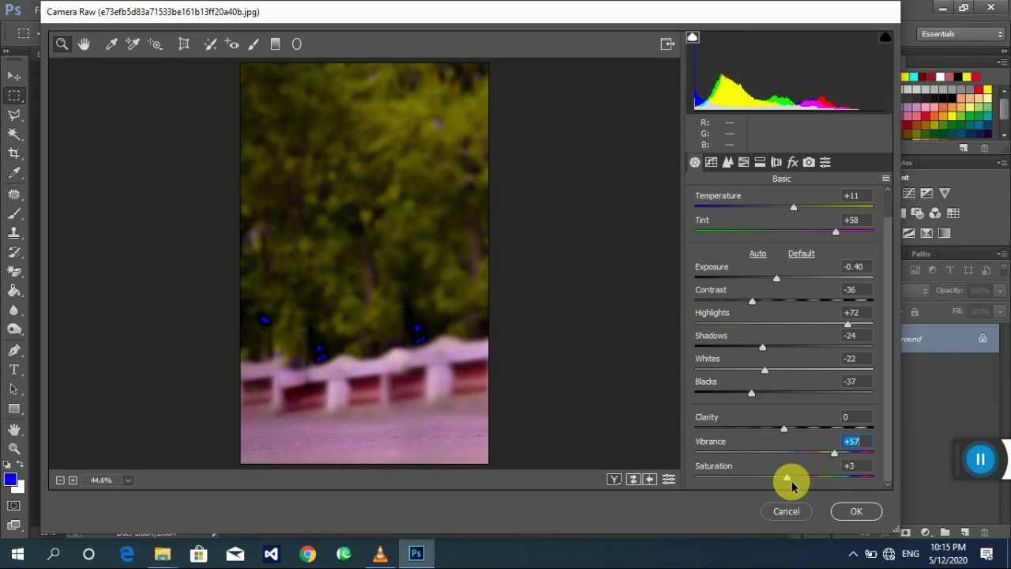
left_click(855, 511)
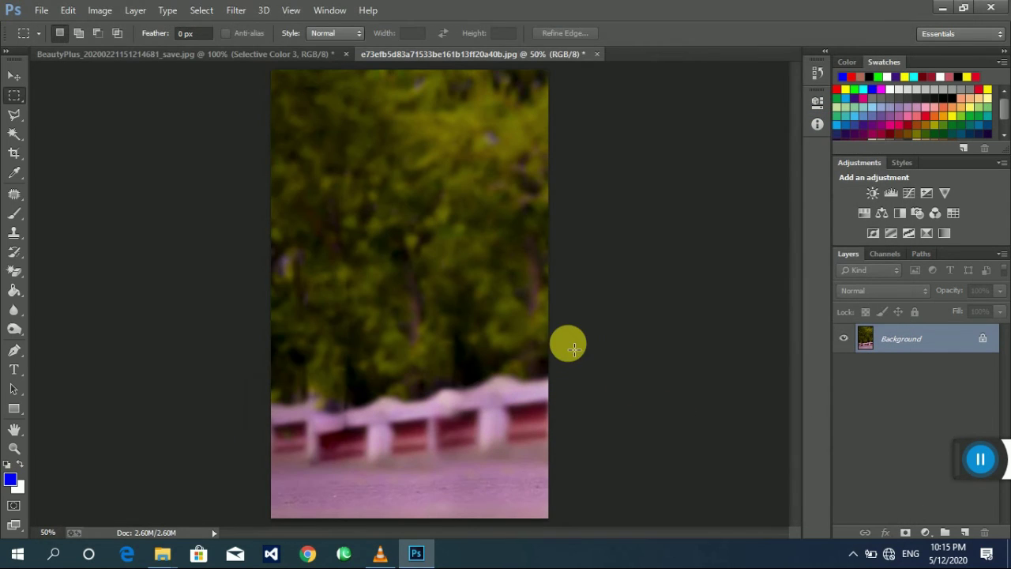
Step: Drag the graded tree photo into the portrait document with the Move tool
left_click(14, 75)
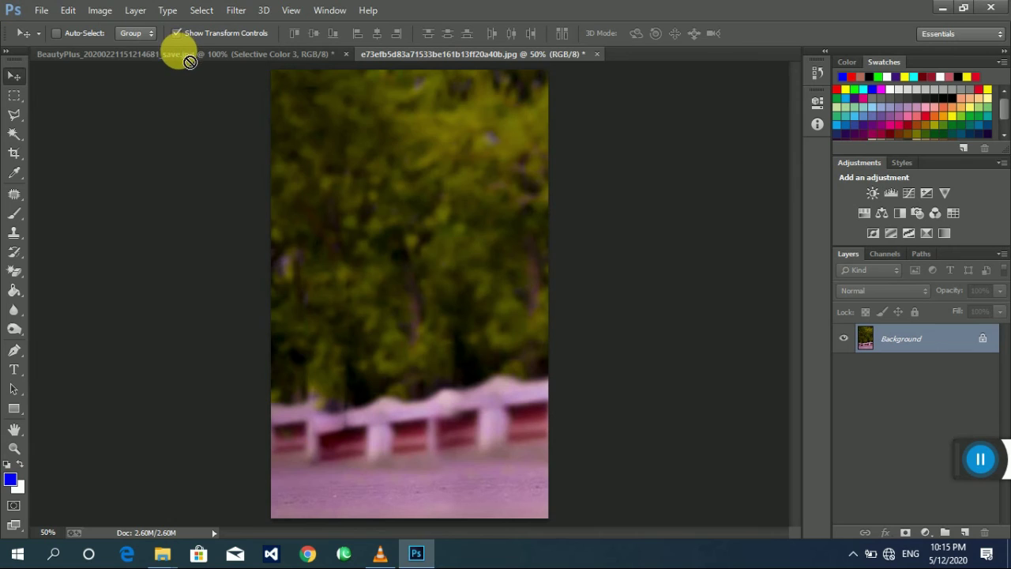
left_click_drag(190, 65, 330, 164)
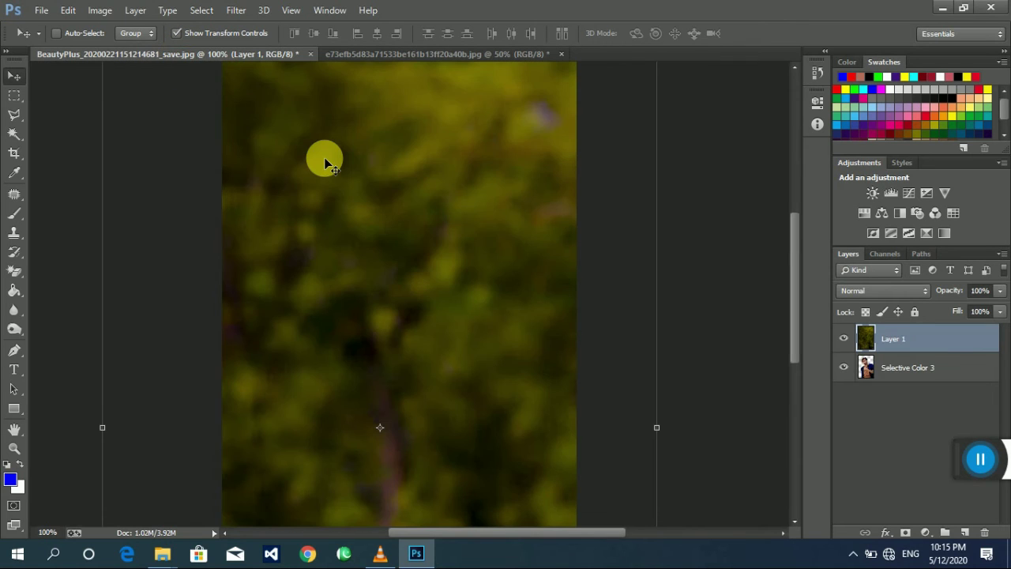
scroll(327, 163, "down", 1)
scroll(327, 162, "down", 2)
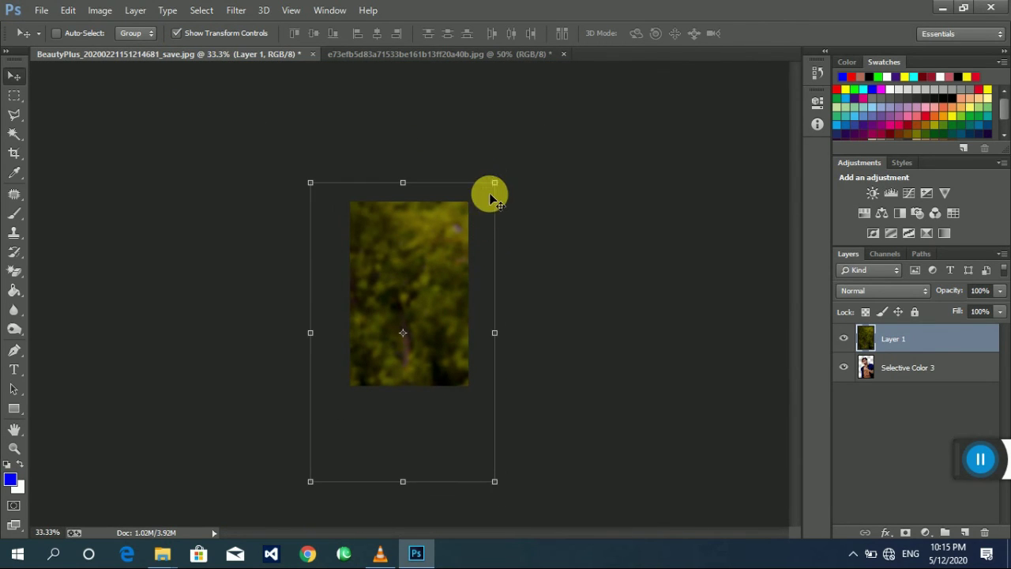
Step: Scale the tree layer to about 75% so it covers the canvas, and apply the transform
left_click_drag(494, 183, 417, 311)
left_click_drag(376, 367, 435, 258)
left_click_drag(367, 371, 347, 405)
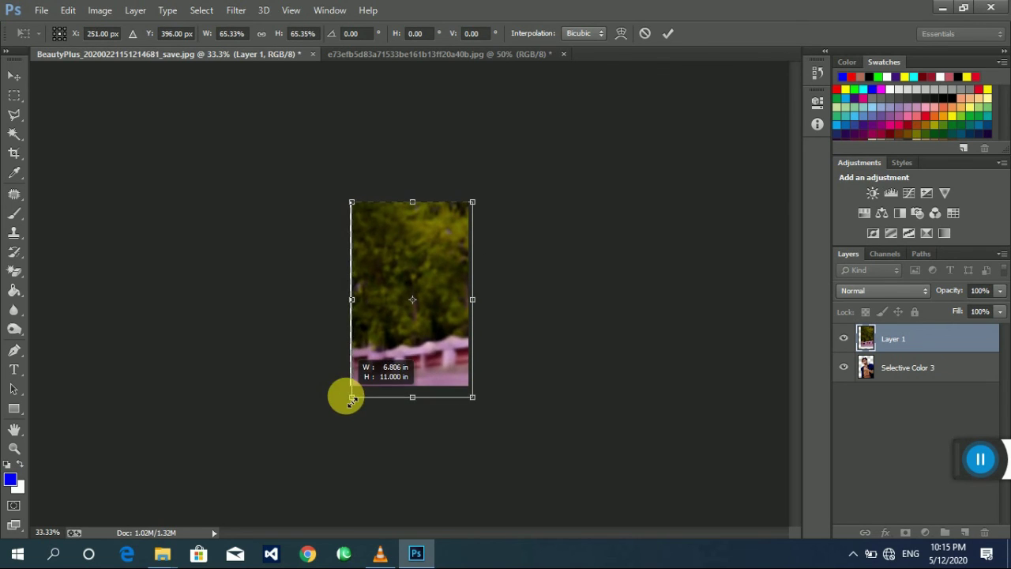
left_click_drag(346, 203, 334, 184)
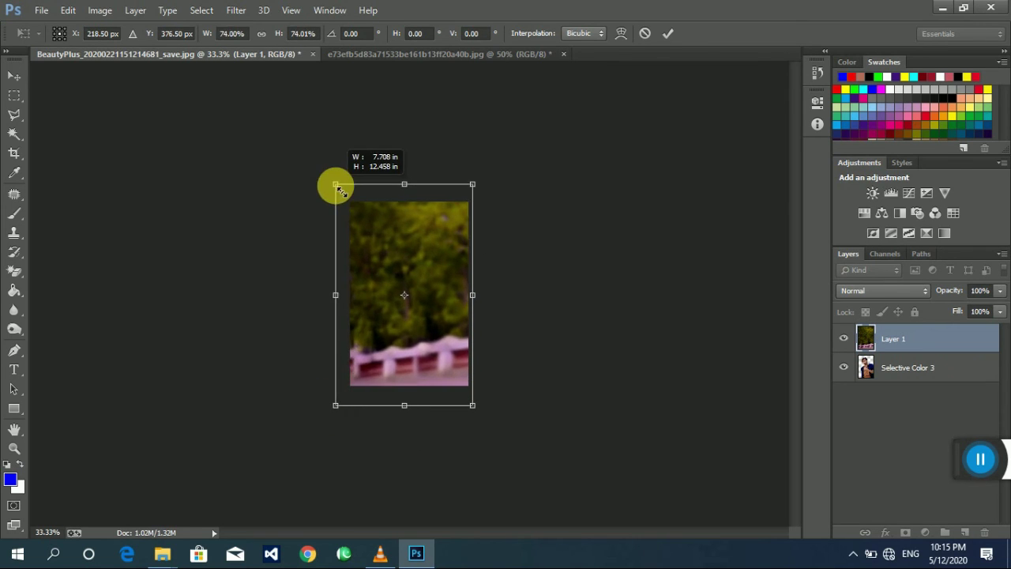
left_click_drag(467, 185, 479, 181)
mouse_move(421, 245)
left_mouse_down()
mouse_move(433, 245)
mouse_move(429, 237)
left_mouse_up()
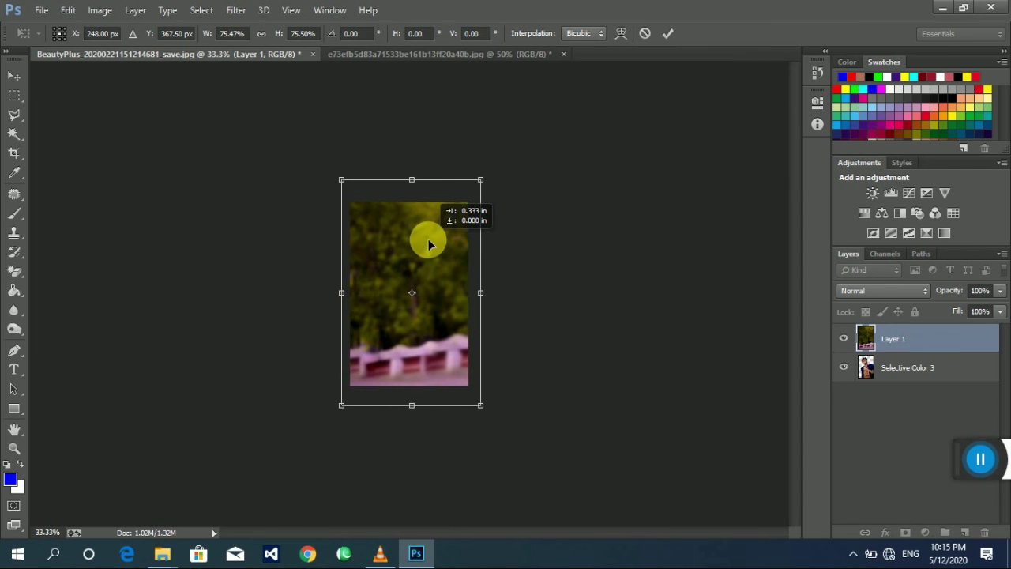
left_click(14, 76)
left_click(432, 219)
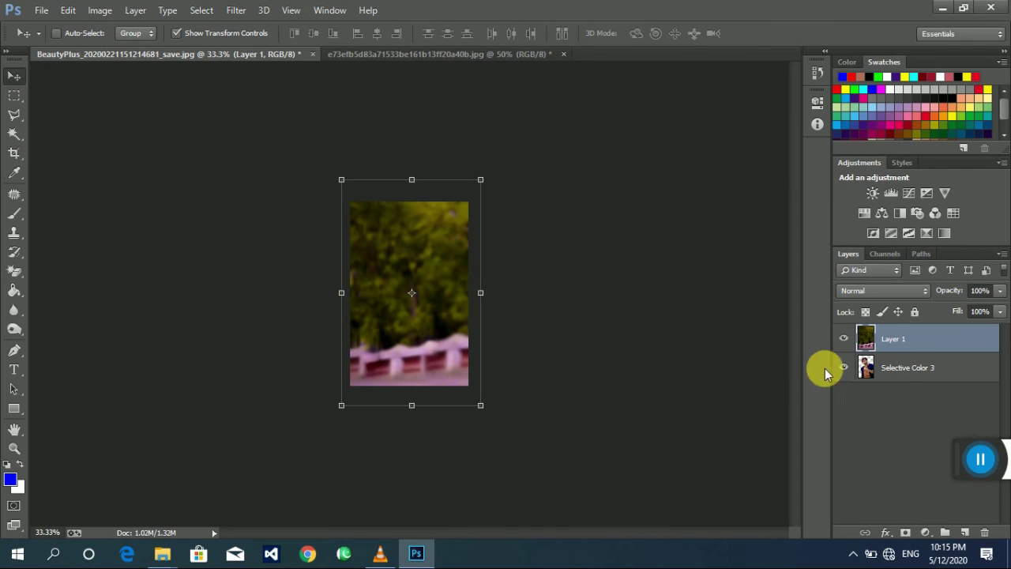
Step: Put the tree layer beneath the portrait, enlarge the man to about 105.6%, then select Layer 1
left_click_drag(903, 341, 903, 378)
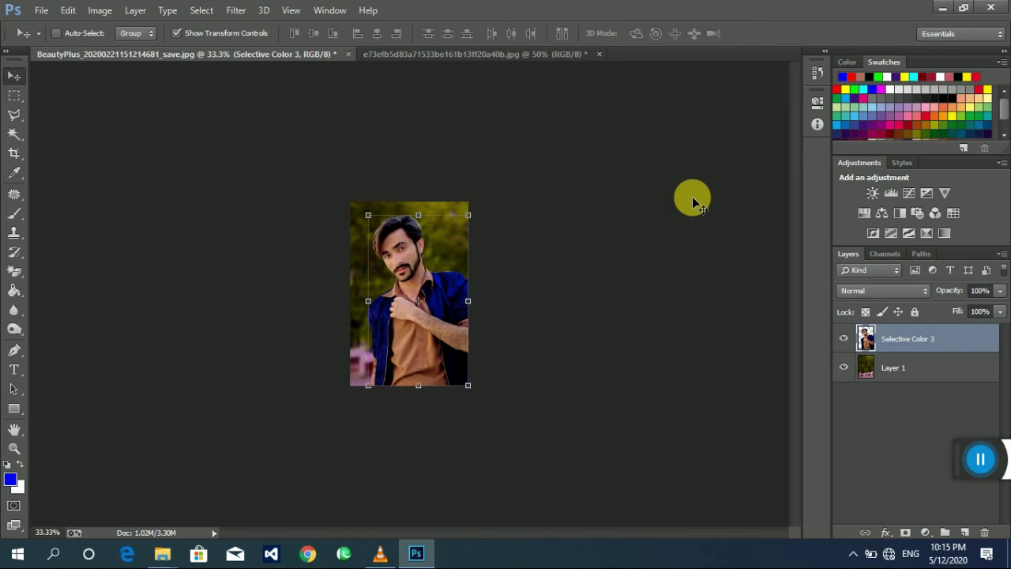
key("ctrl+plus")
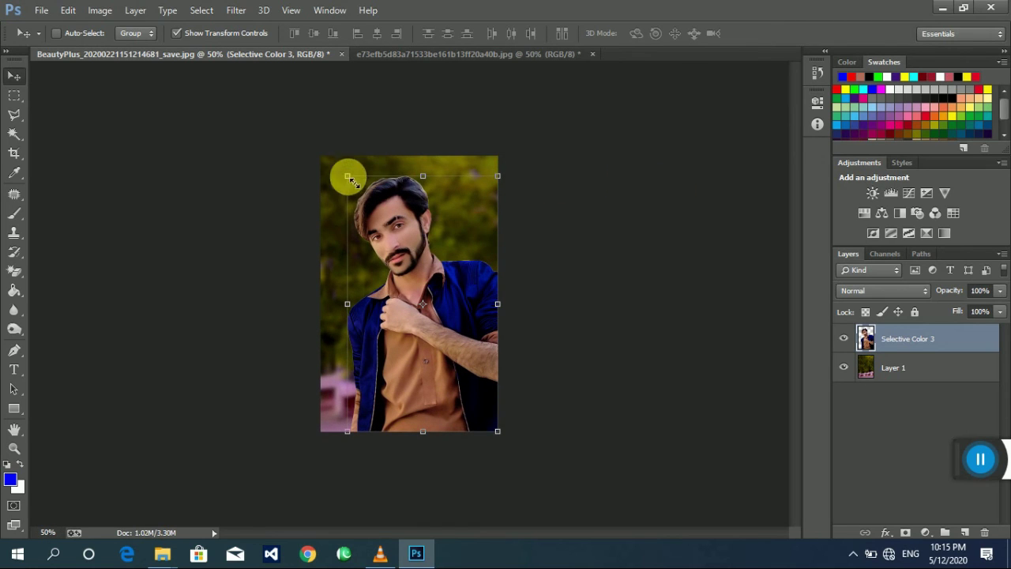
left_click_drag(348, 176, 339, 162)
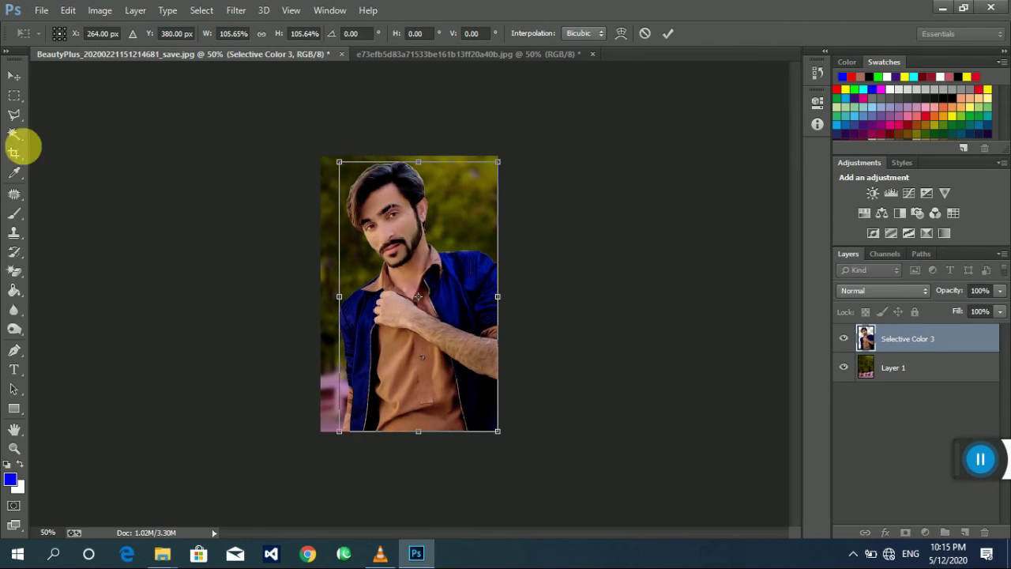
left_click(14, 96)
left_click(439, 221)
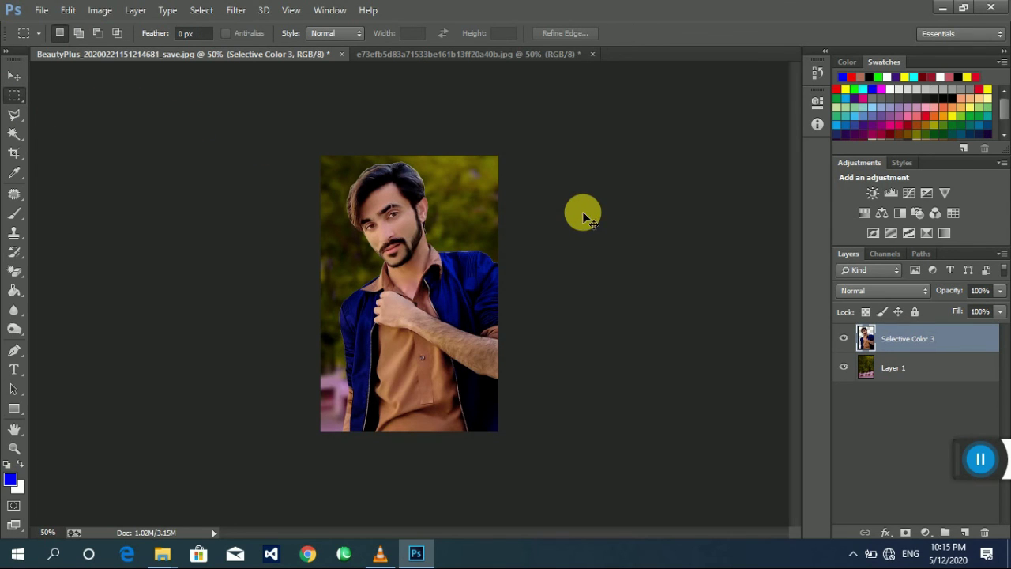
key("ctrl+plus")
left_click(919, 369)
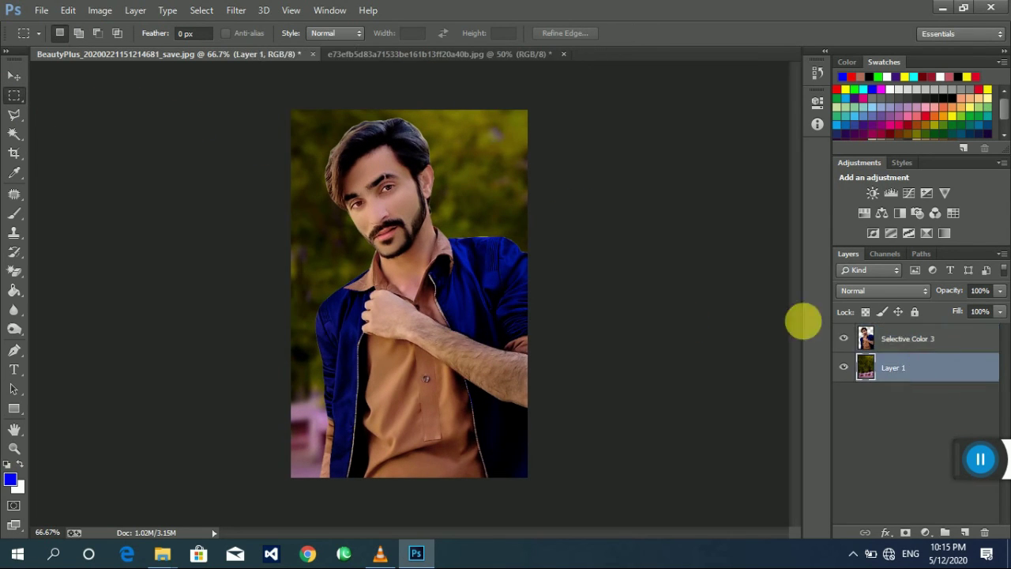
Step: Give the tree background layer a Gaussian Blur with a 6.8-pixel radius
left_click(235, 11)
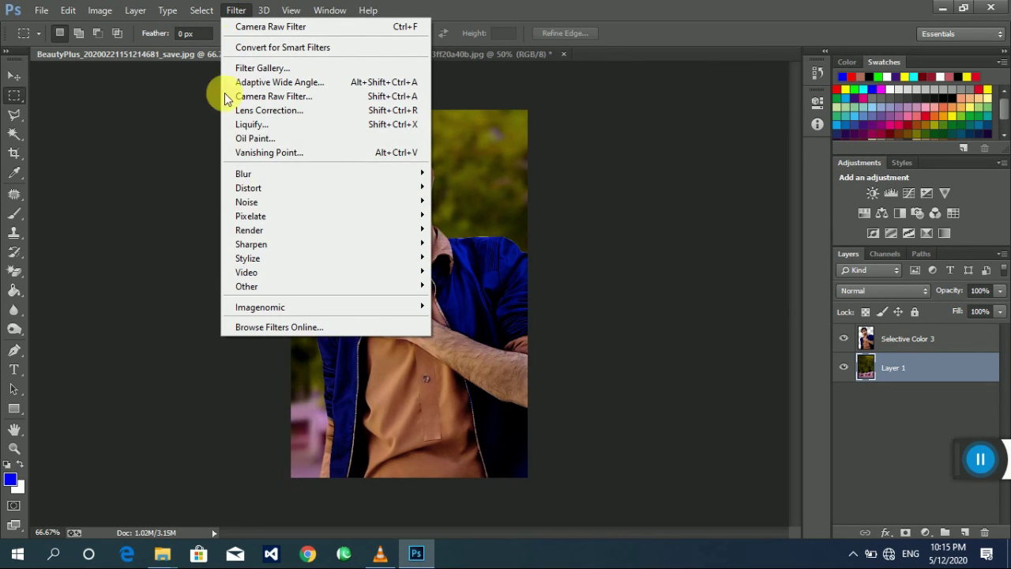
mouse_move(324, 173)
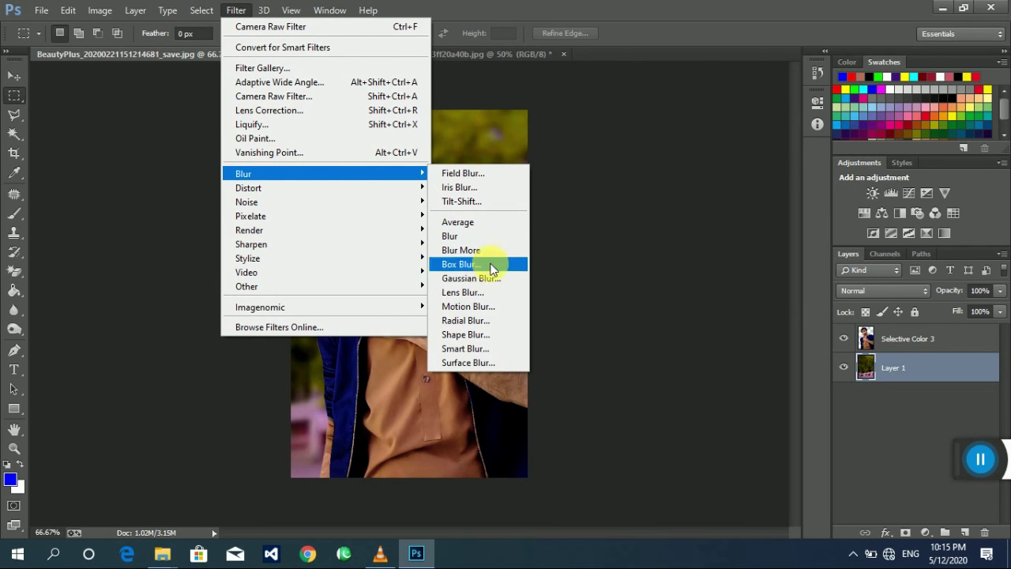
left_click(484, 279)
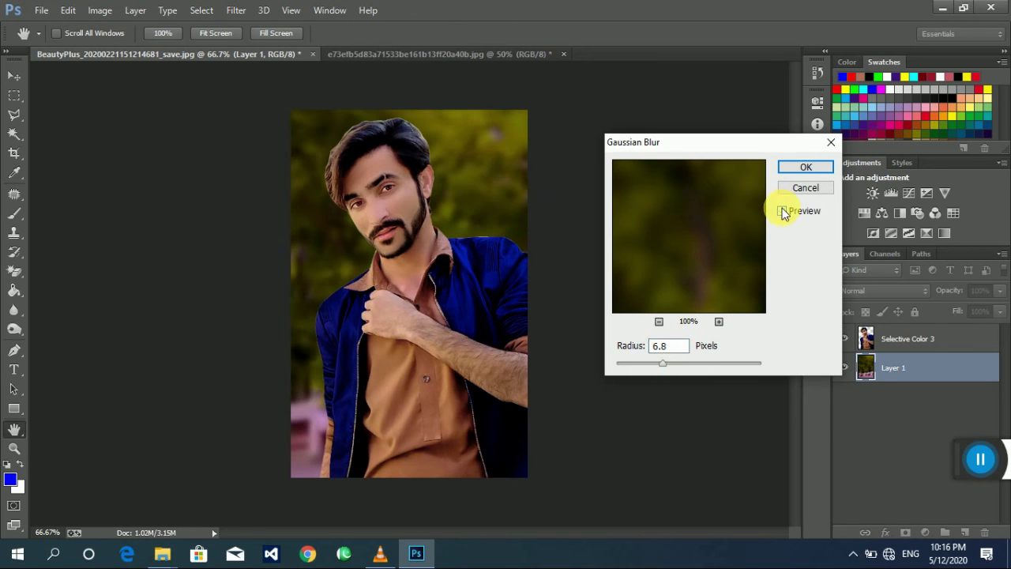
left_click(806, 167)
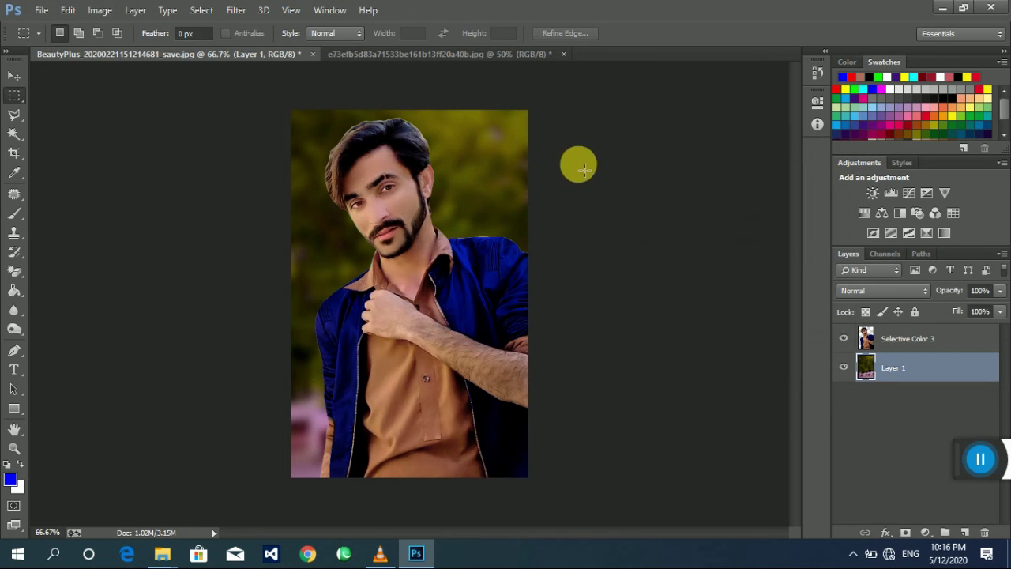
Step: On the Selective Color 3 layer, blur the jacket's left shoulder edge with a 45 px Blur brush
left_click(869, 339)
right_click(14, 310)
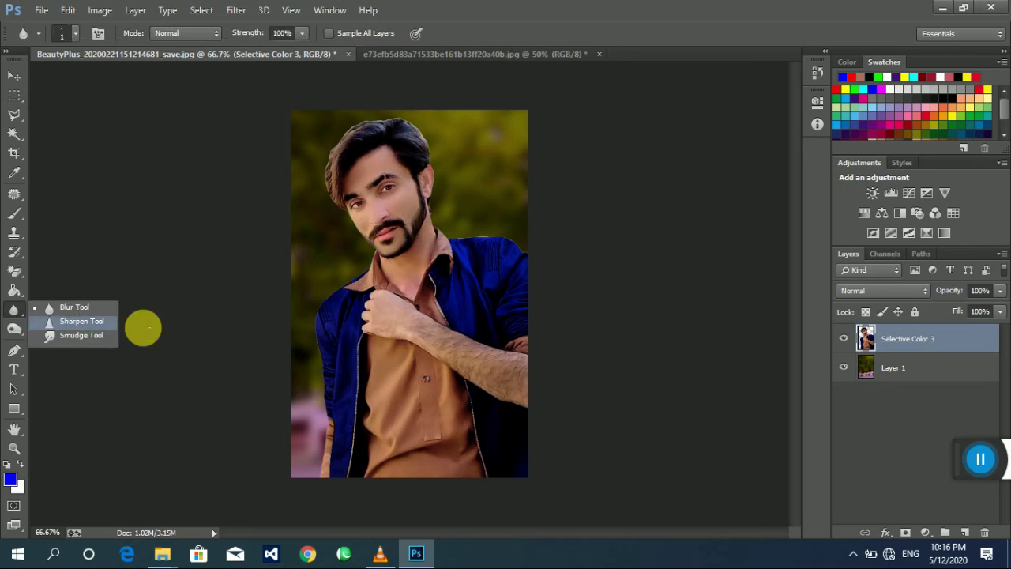
left_click(83, 310)
left_click(68, 34)
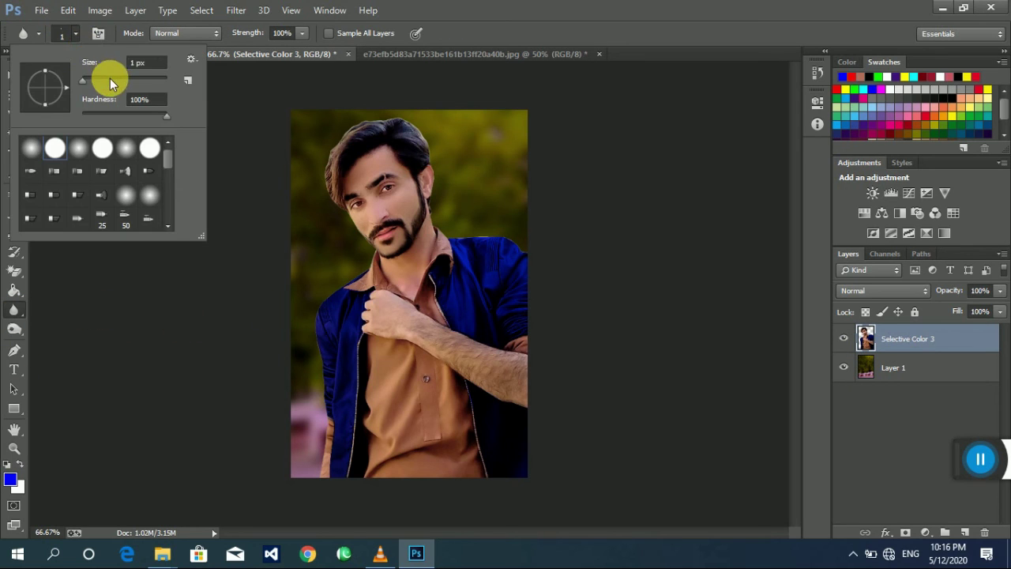
left_click(322, 339)
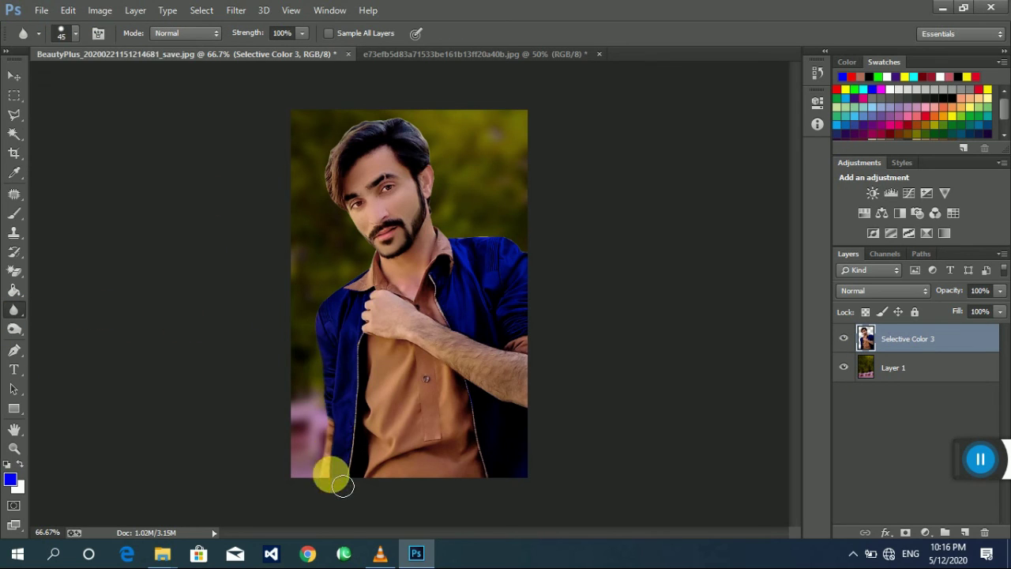
mouse_move(340, 314)
left_mouse_down()
mouse_move(437, 144)
mouse_move(554, 401)
mouse_move(546, 289)
left_mouse_up()
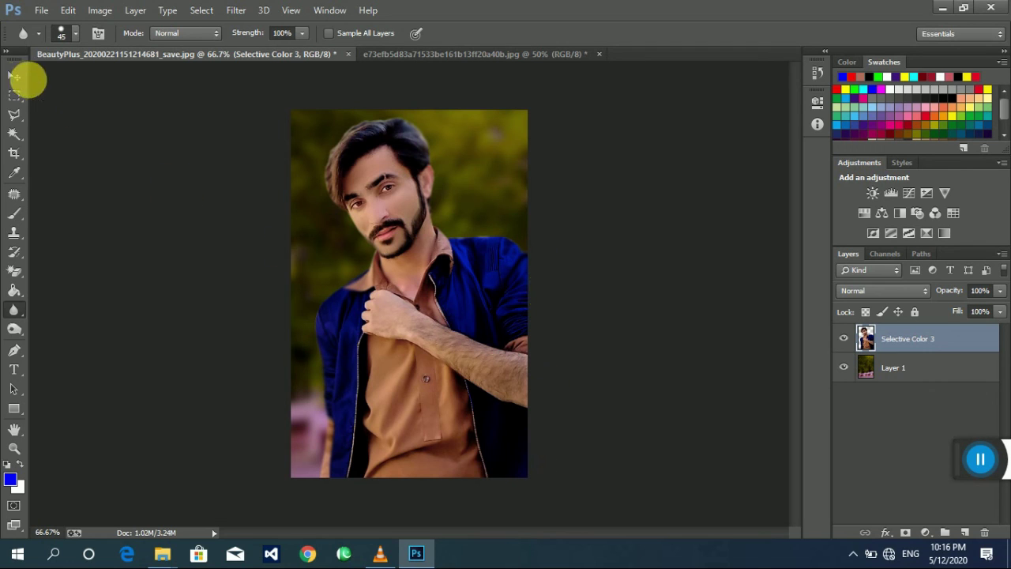
left_click(16, 77)
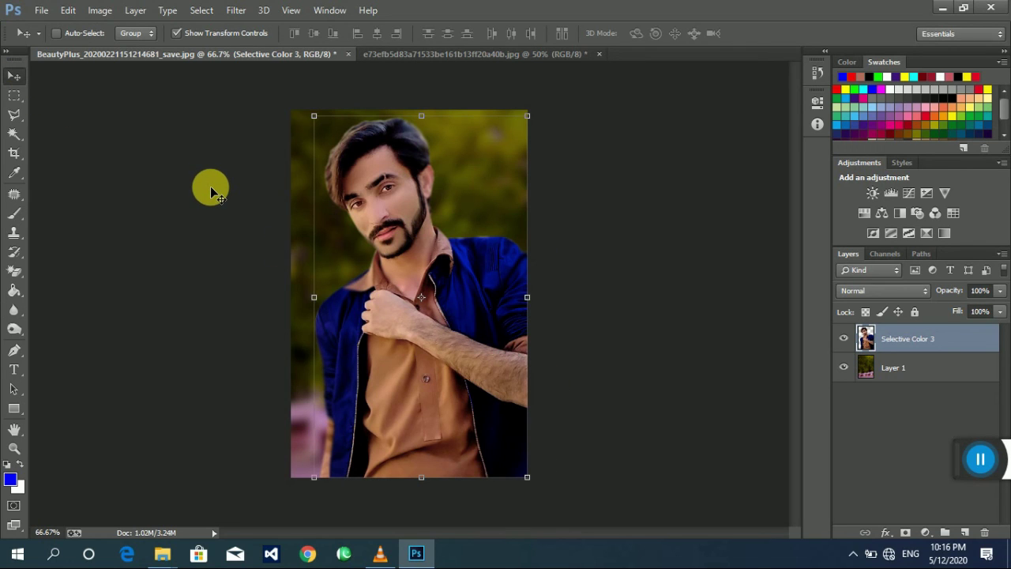
Step: Merge the portrait down onto the background, cancelling the Save As for now
key("ctrl+e")
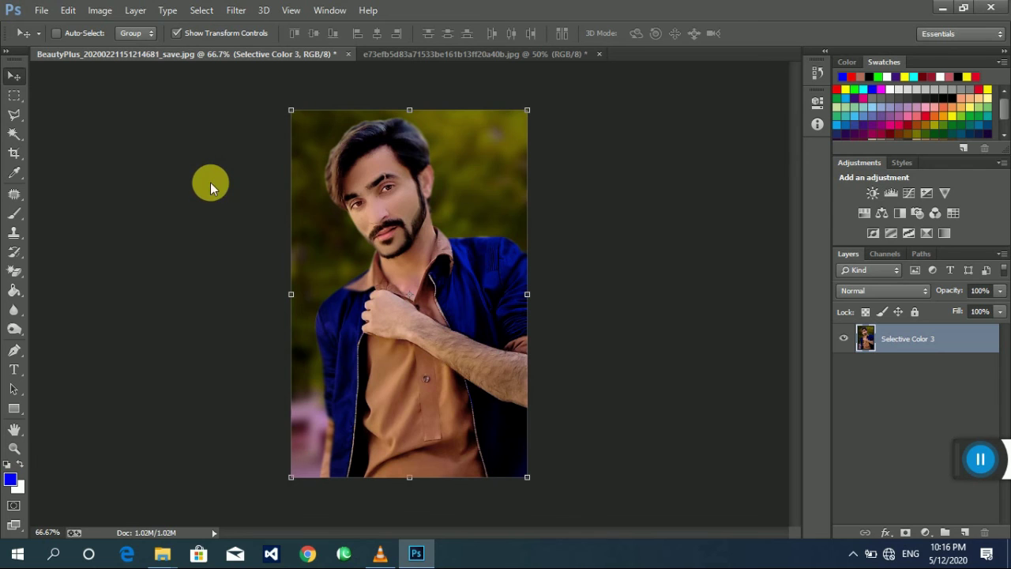
key("ctrl+shift+s")
key("Escape")
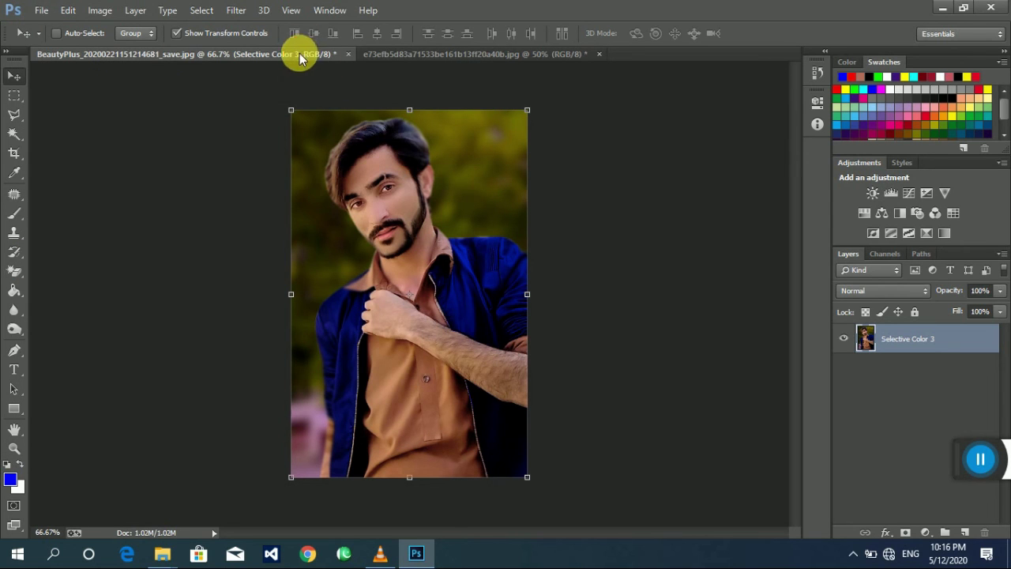
Step: Close the tree background document without saving its changes
left_click(589, 54)
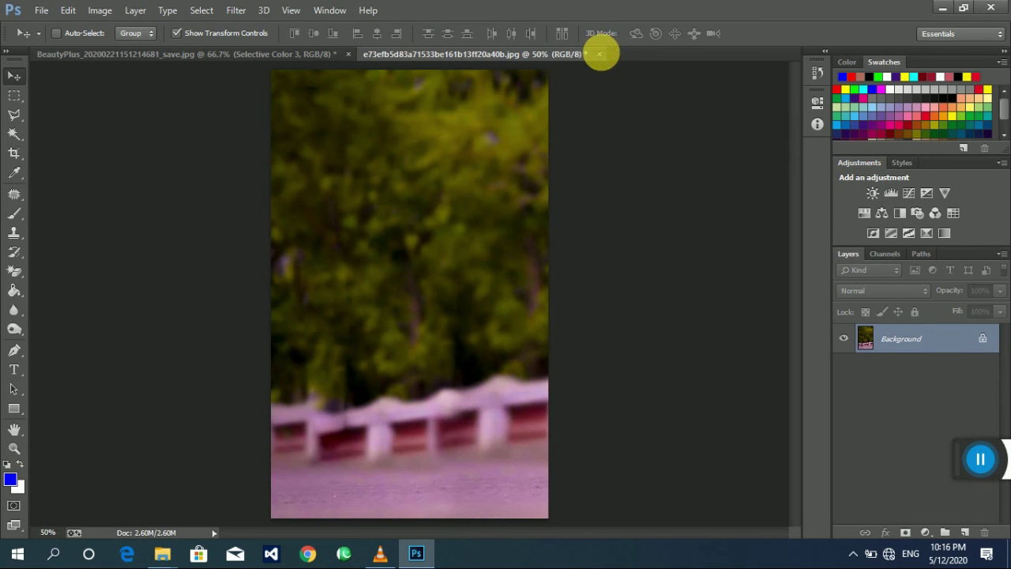
left_click(599, 53)
left_click(482, 227)
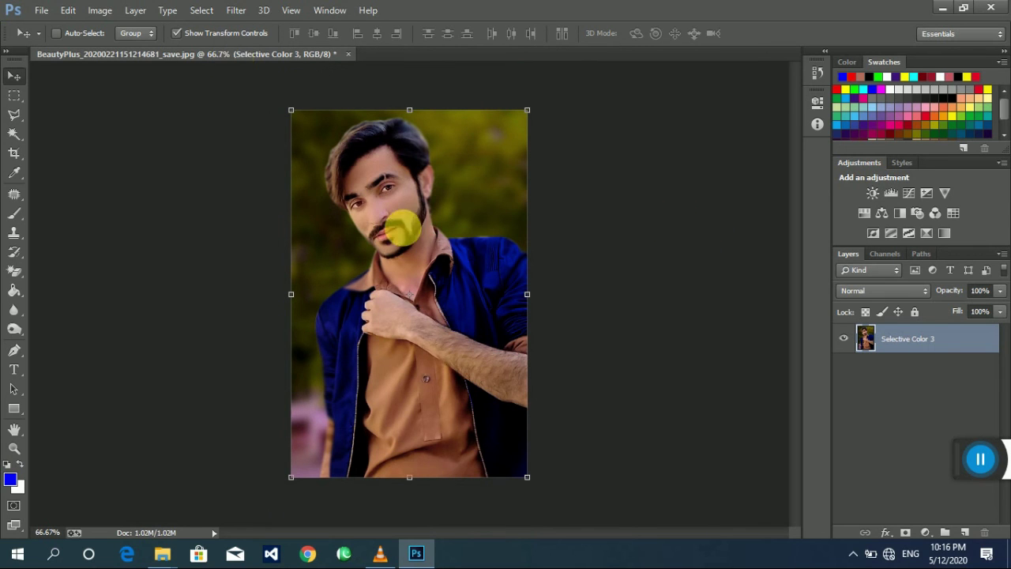